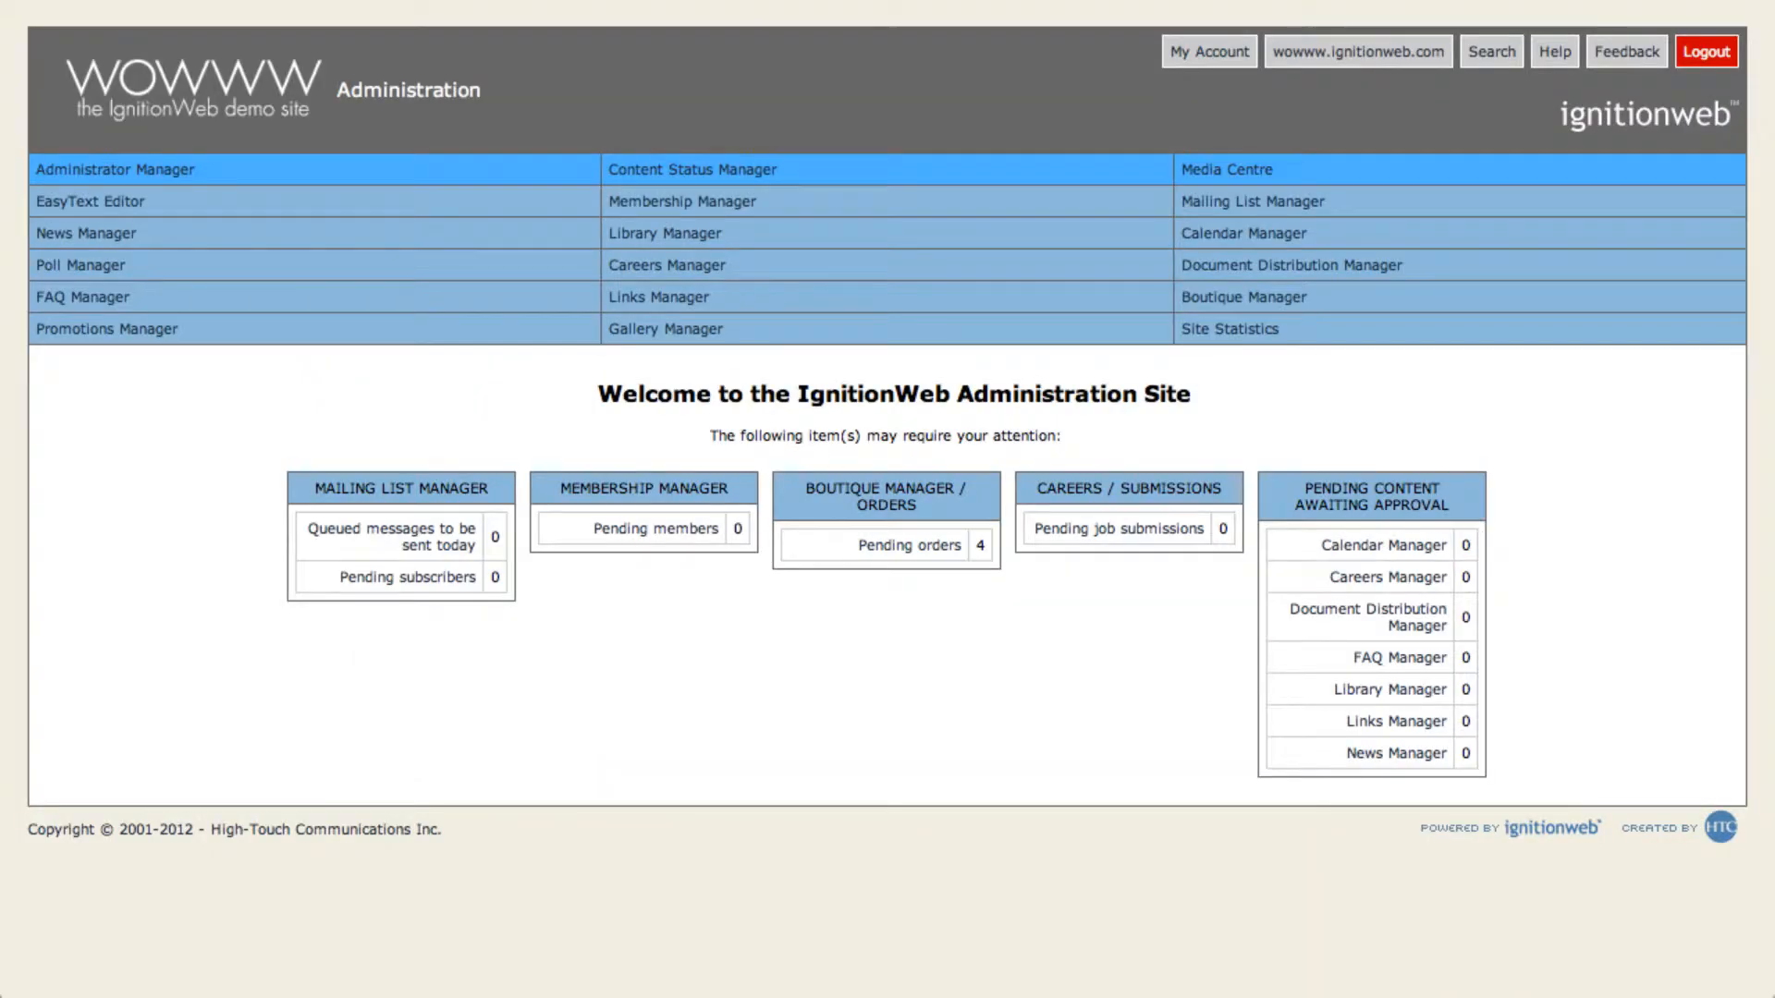
# Start a new mailing list campaign named "Christmas Campaign" with the description "Messages for Christmas Campaign"
pyautogui.click(1714, 201)
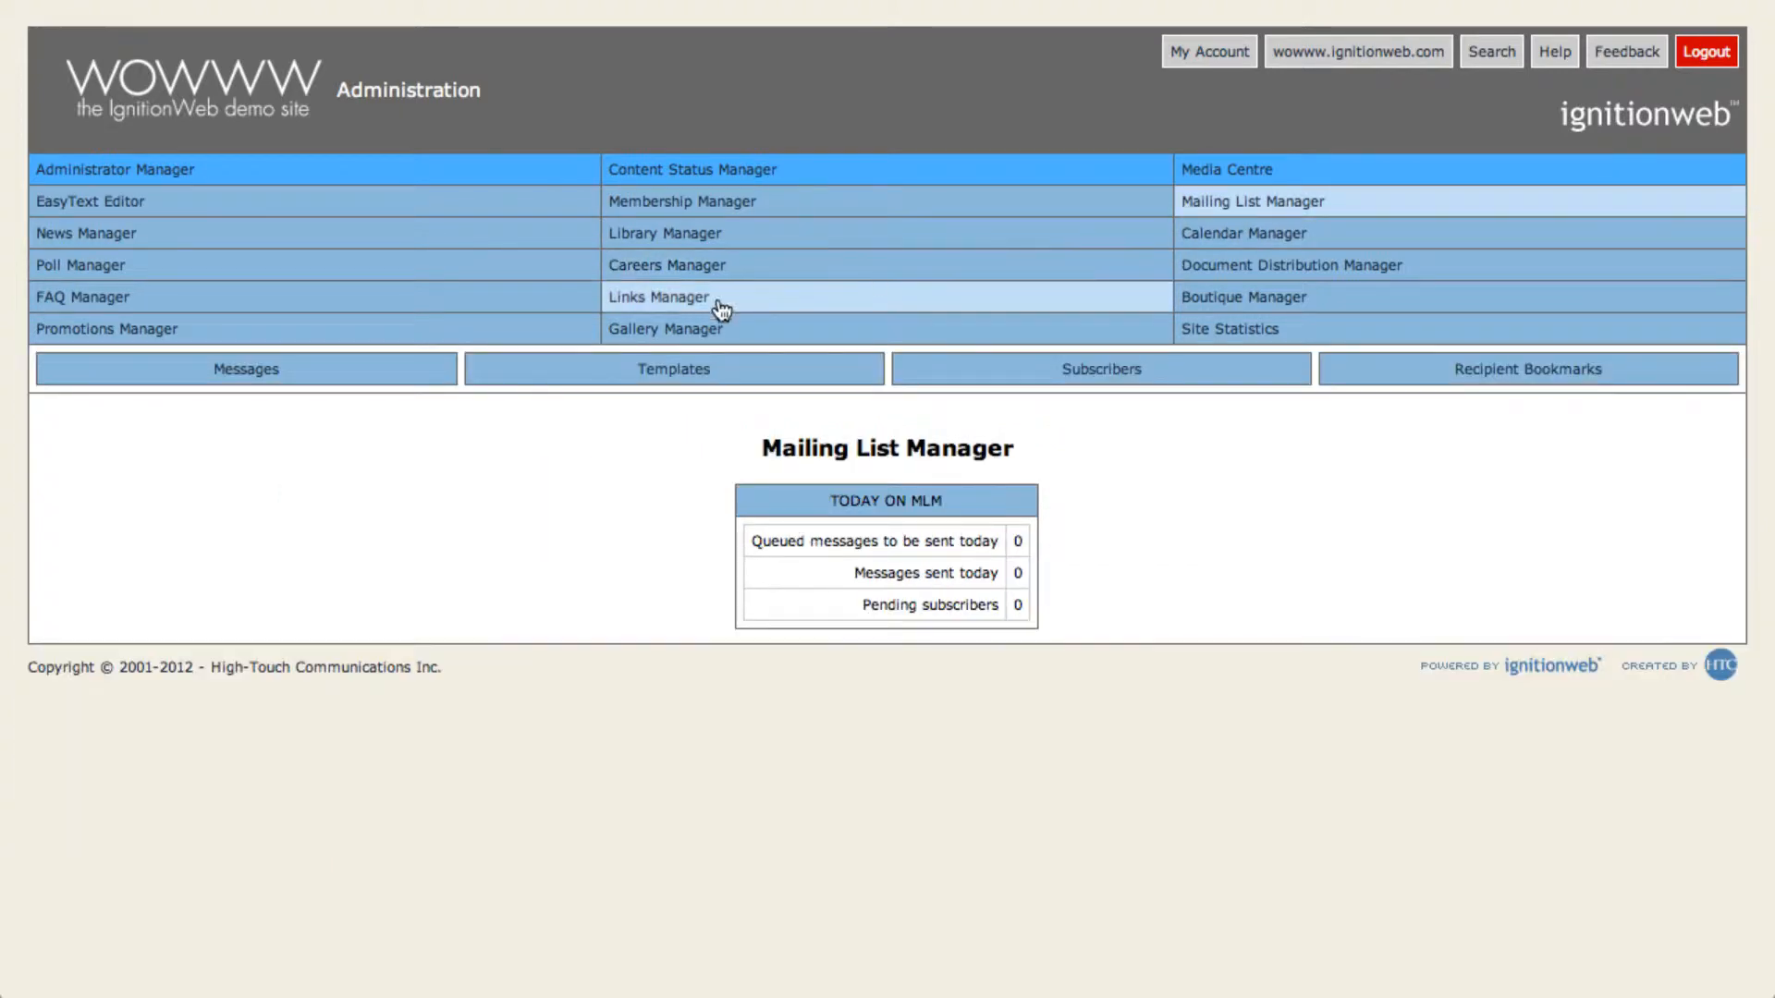
pyautogui.click(408, 371)
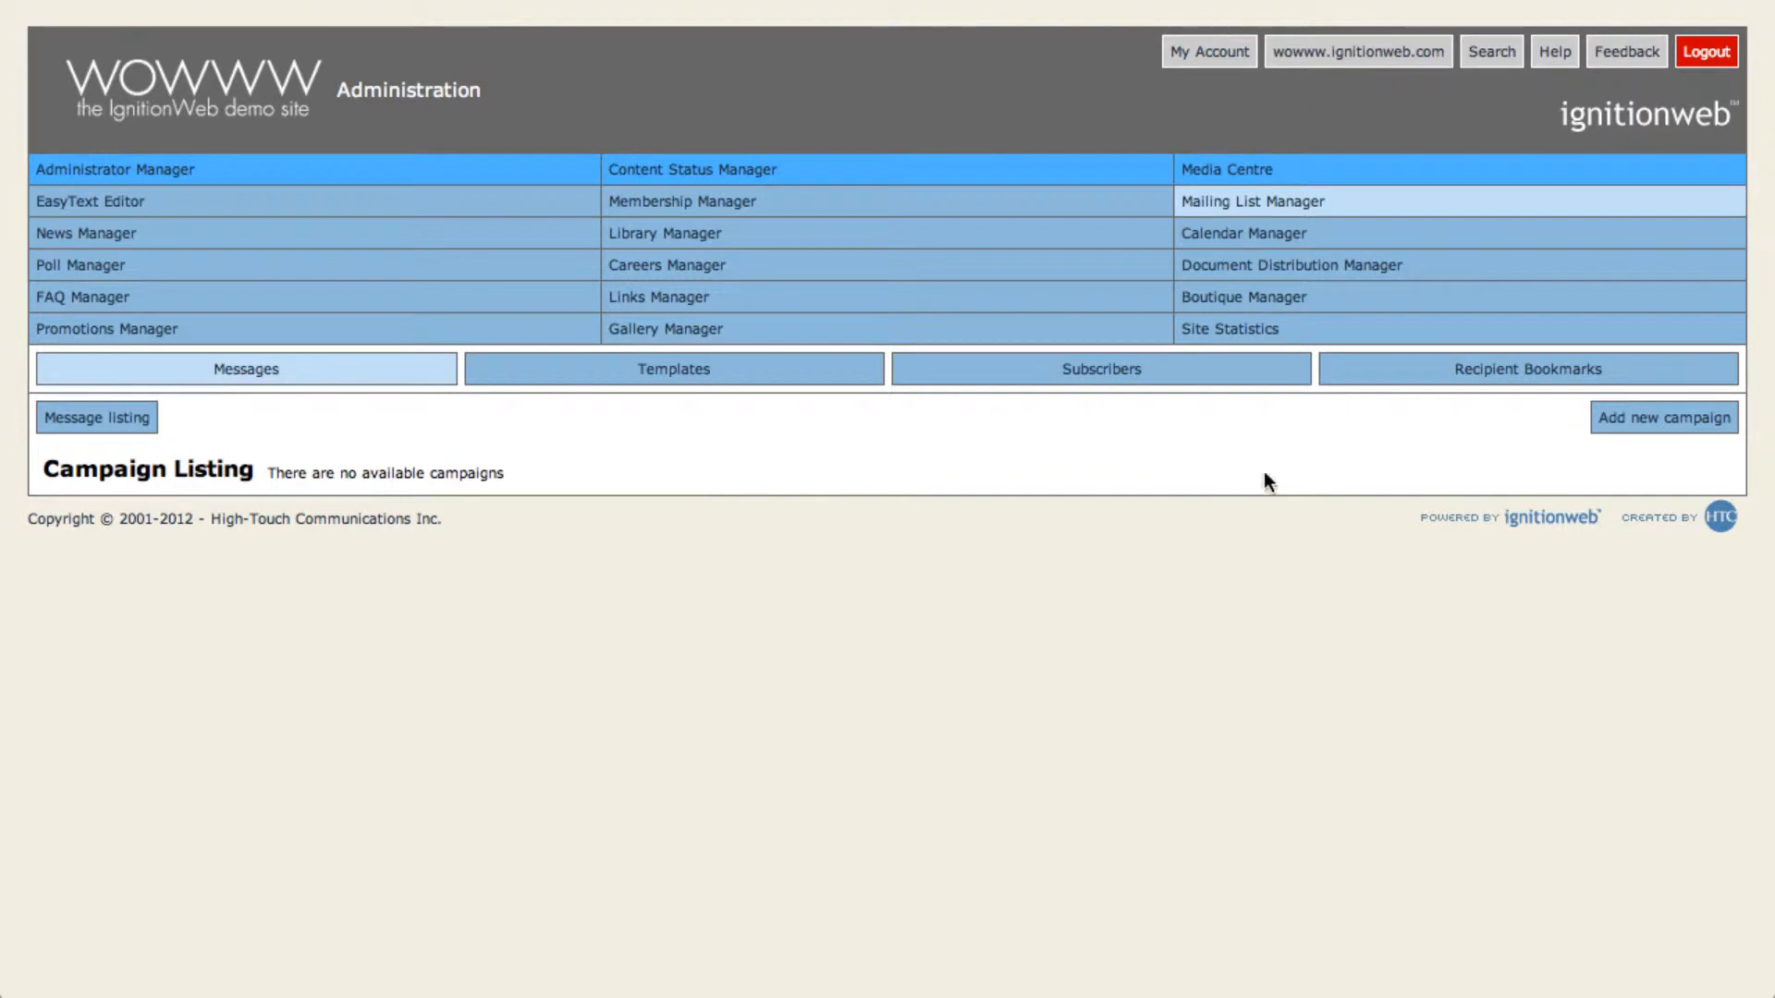
pyautogui.click(1617, 423)
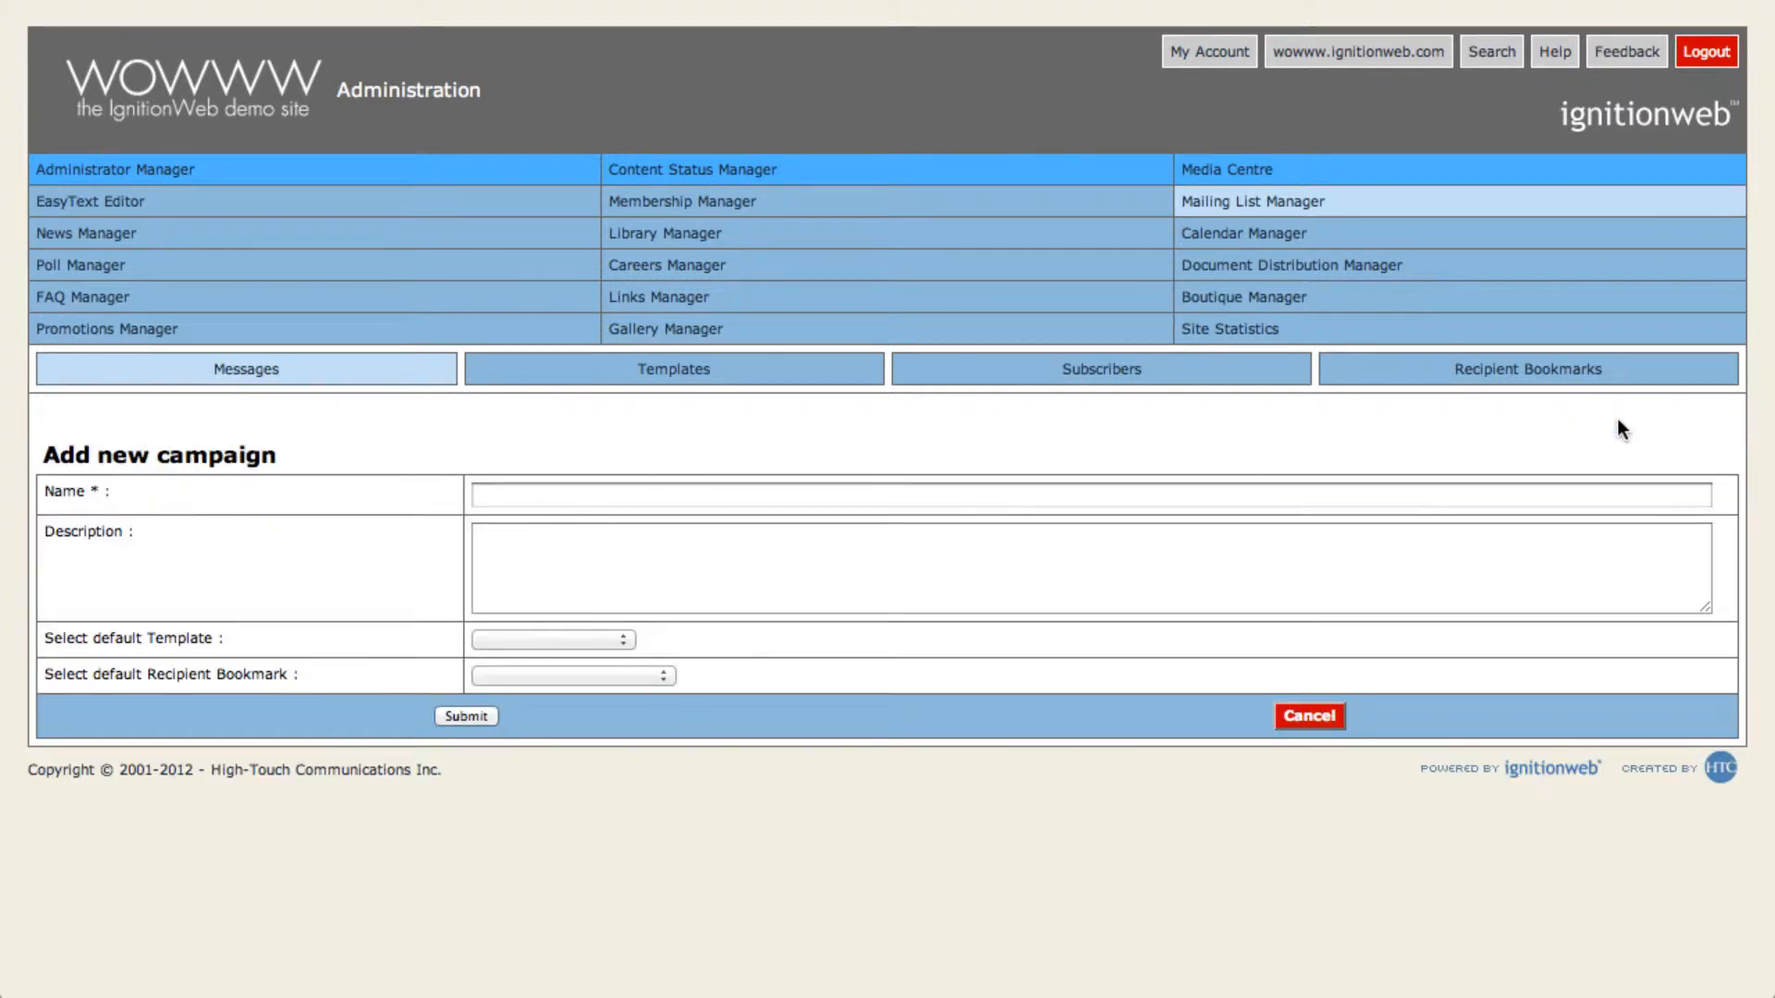
pyautogui.click(1578, 491)
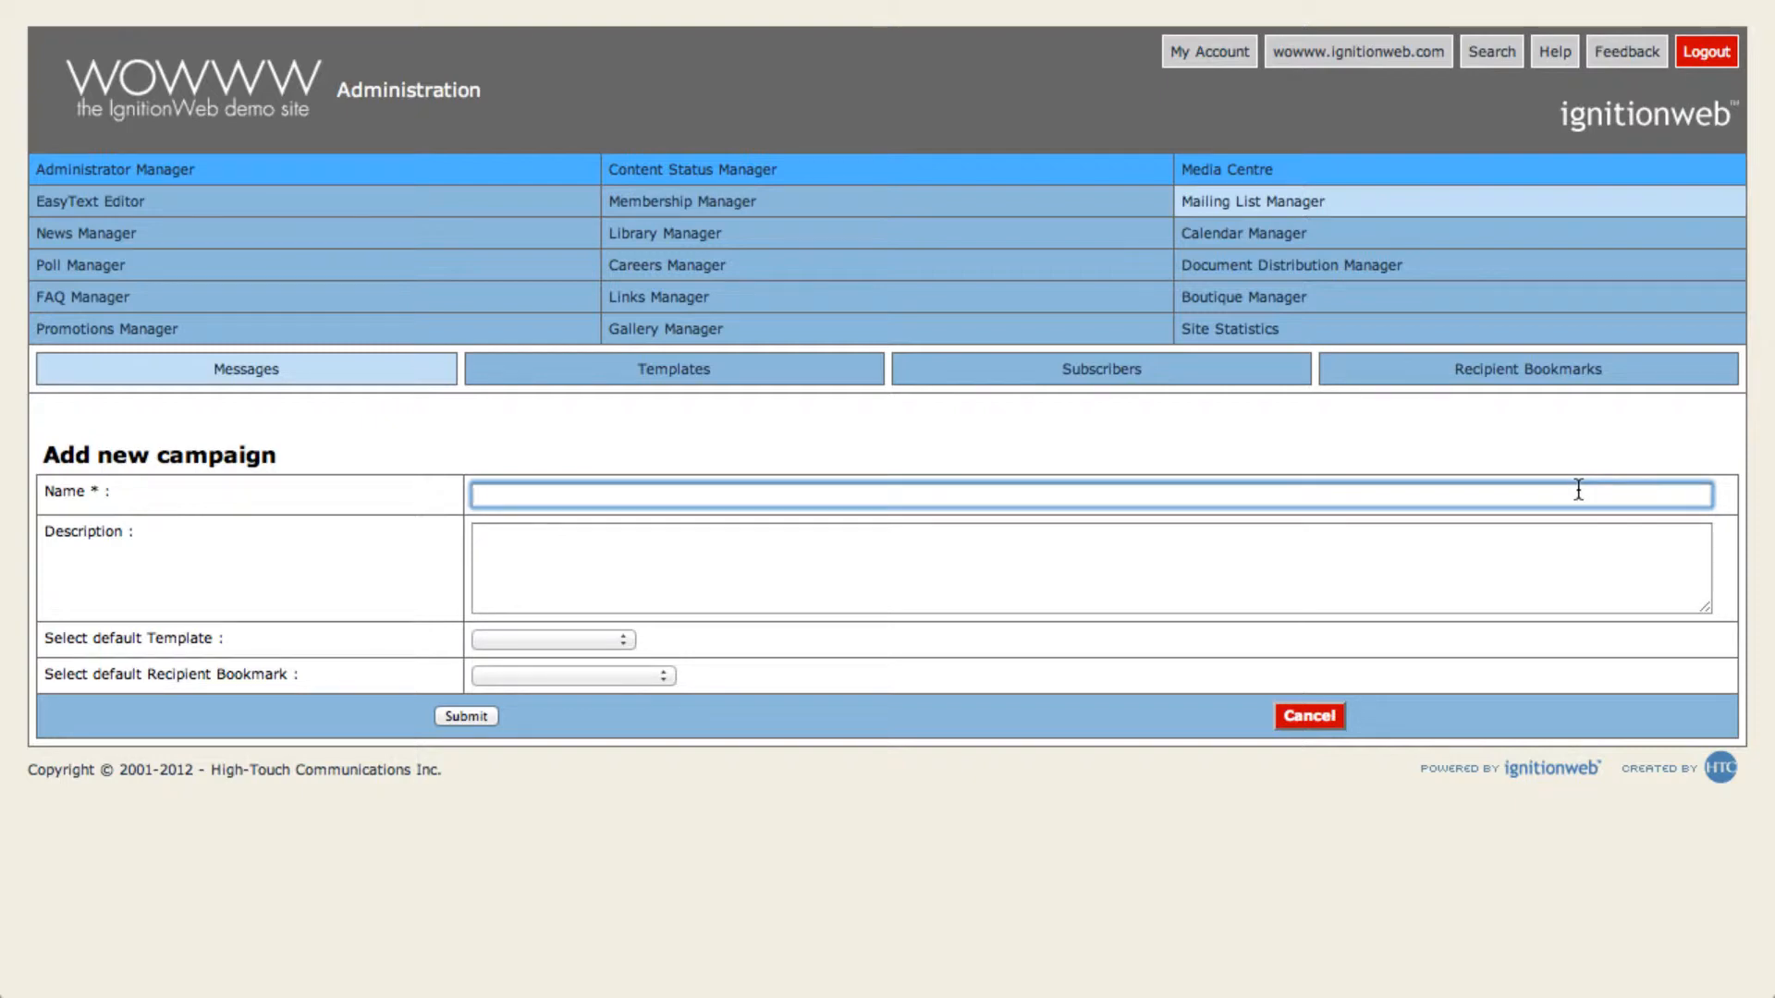
pyautogui.write('Christmas Campaign')
pyautogui.click(1533, 530)
pyautogui.write('Messages for ')
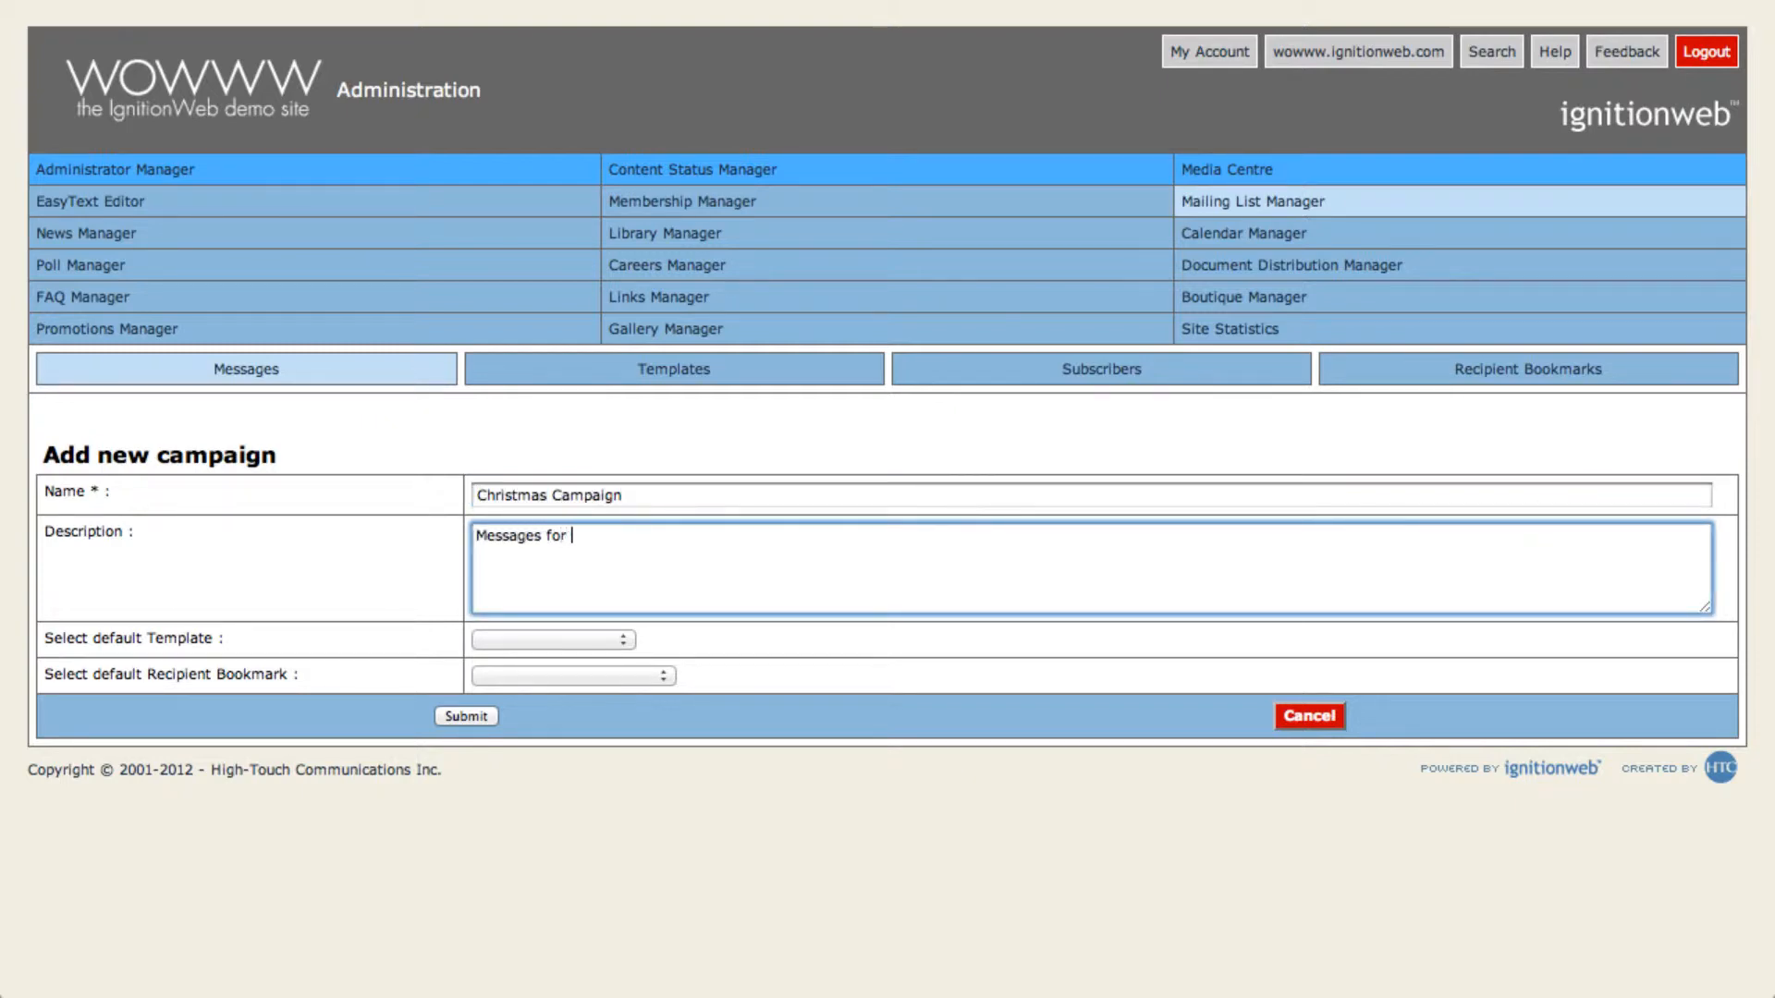
pyautogui.write('Christmas Campaign')
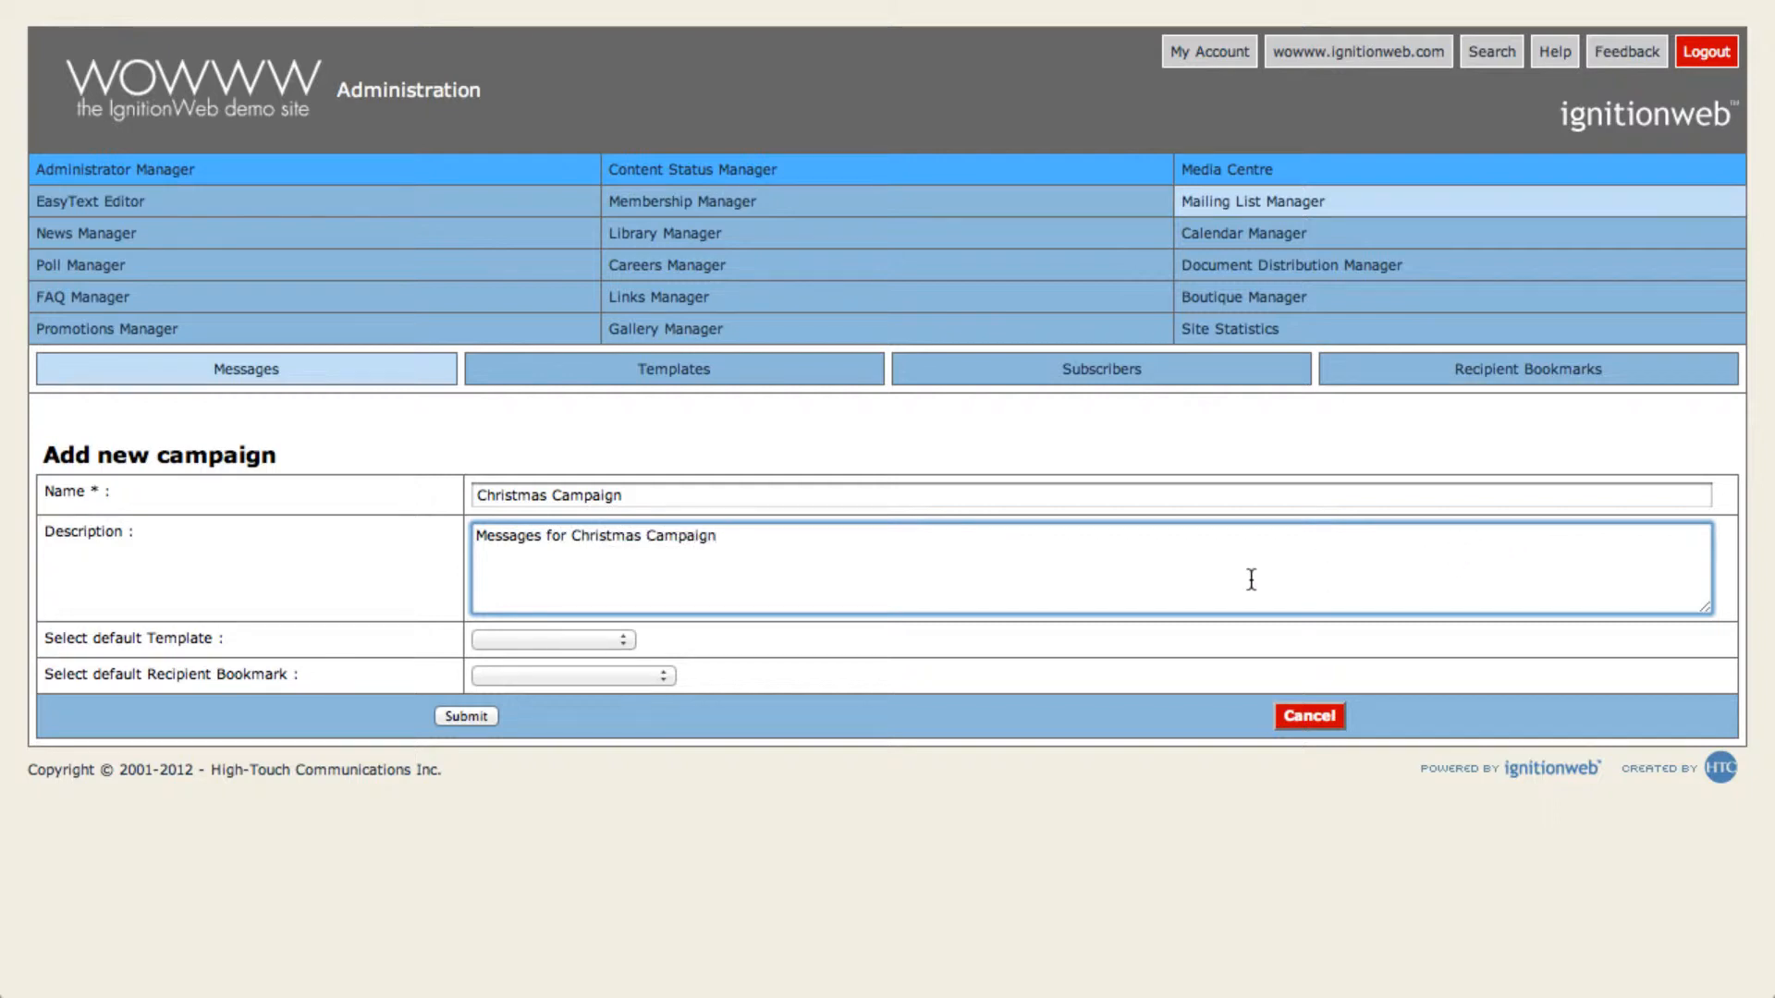
# Assign Christmas Template and Christmas Bookmark as the campaign's default template and recipient bookmark, and submit the new campaign
pyautogui.click(624, 641)
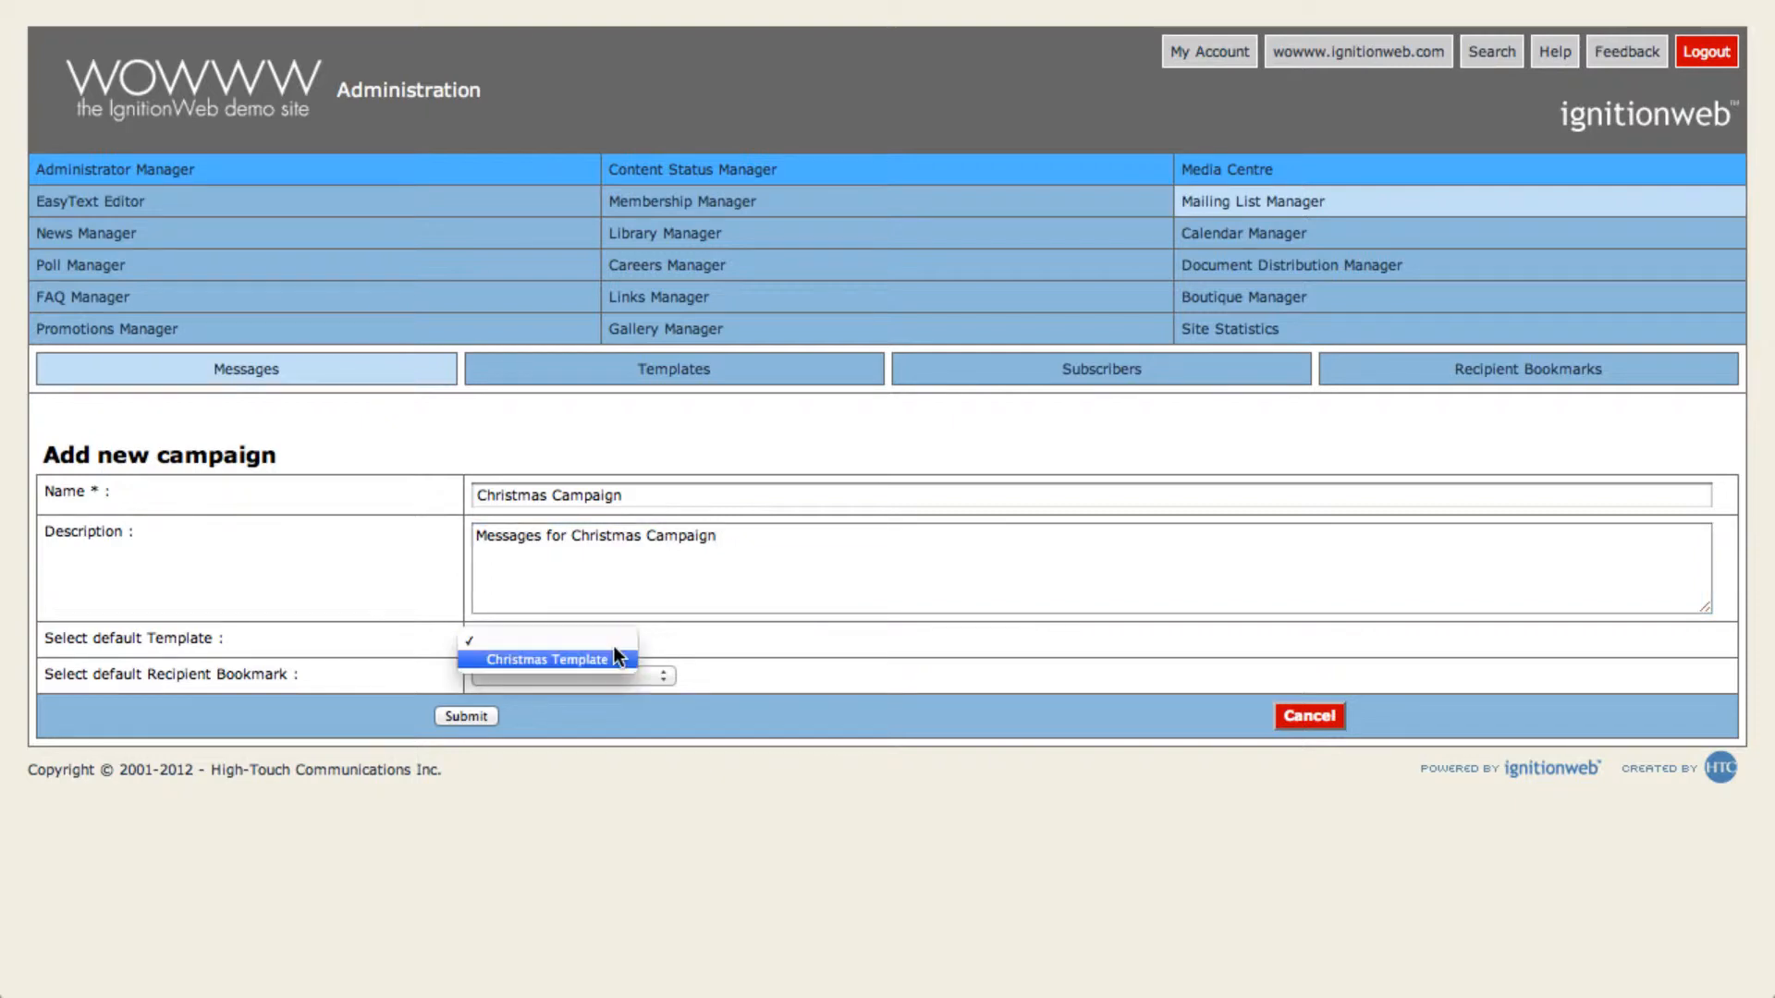
pyautogui.click(612, 658)
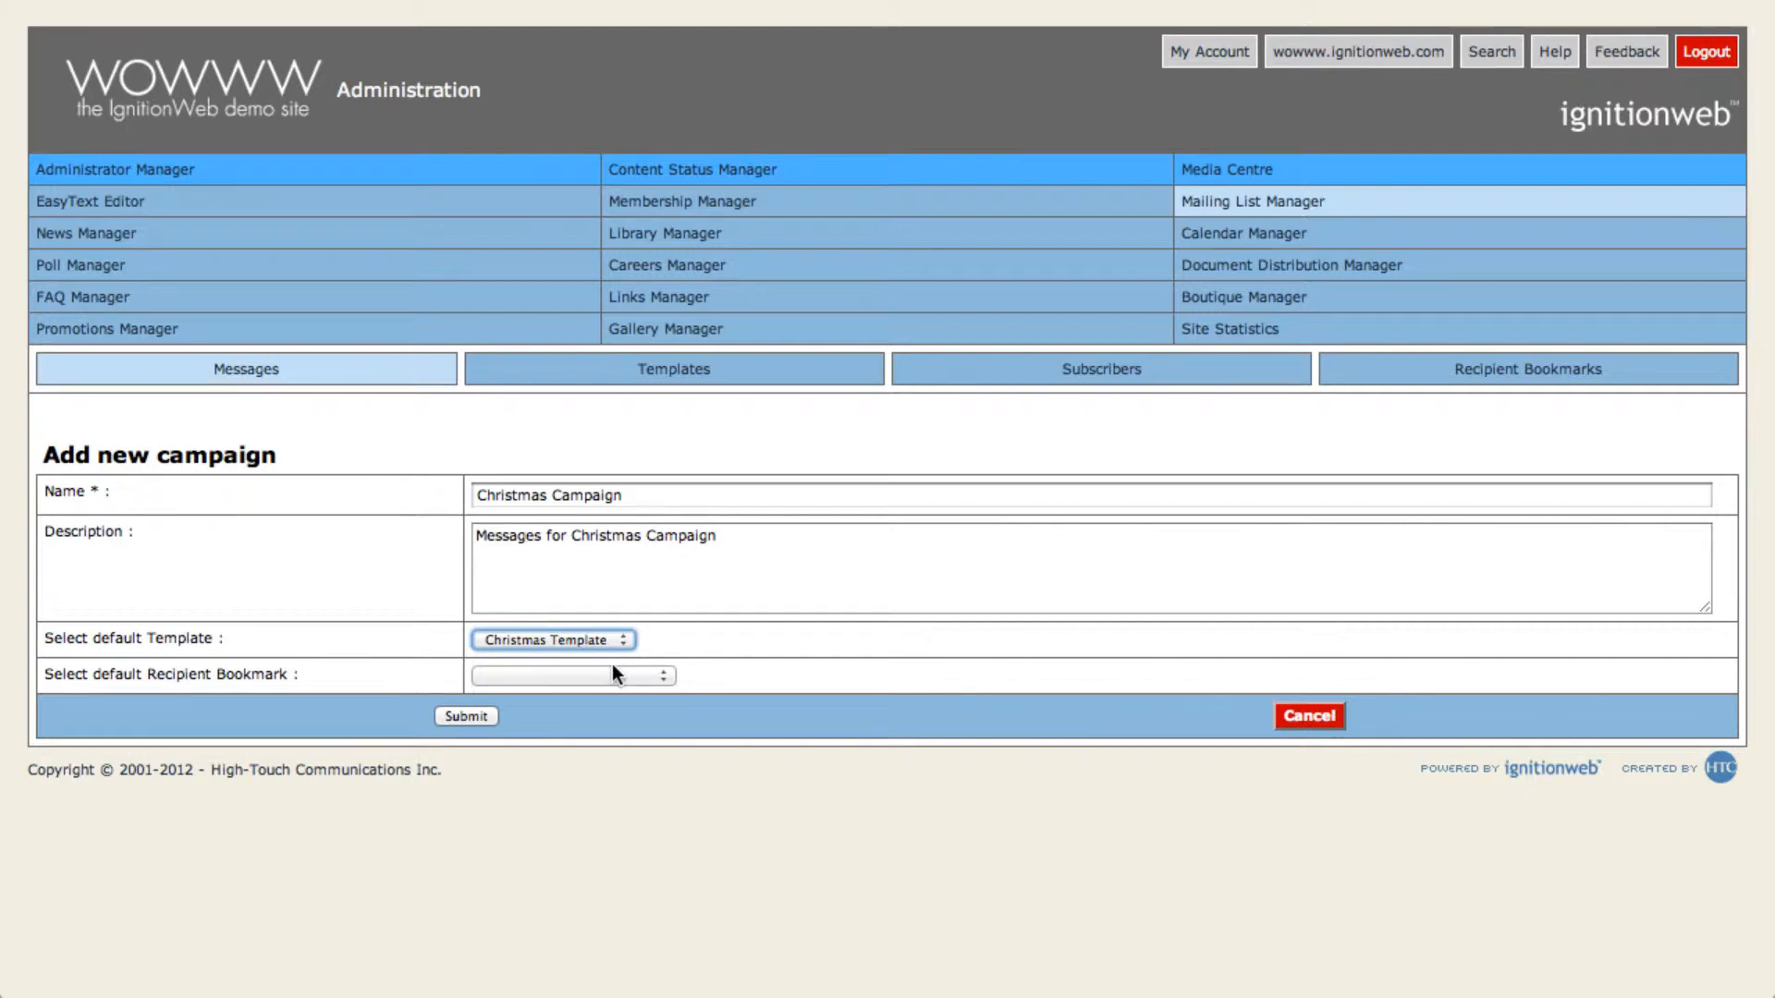
pyautogui.click(613, 677)
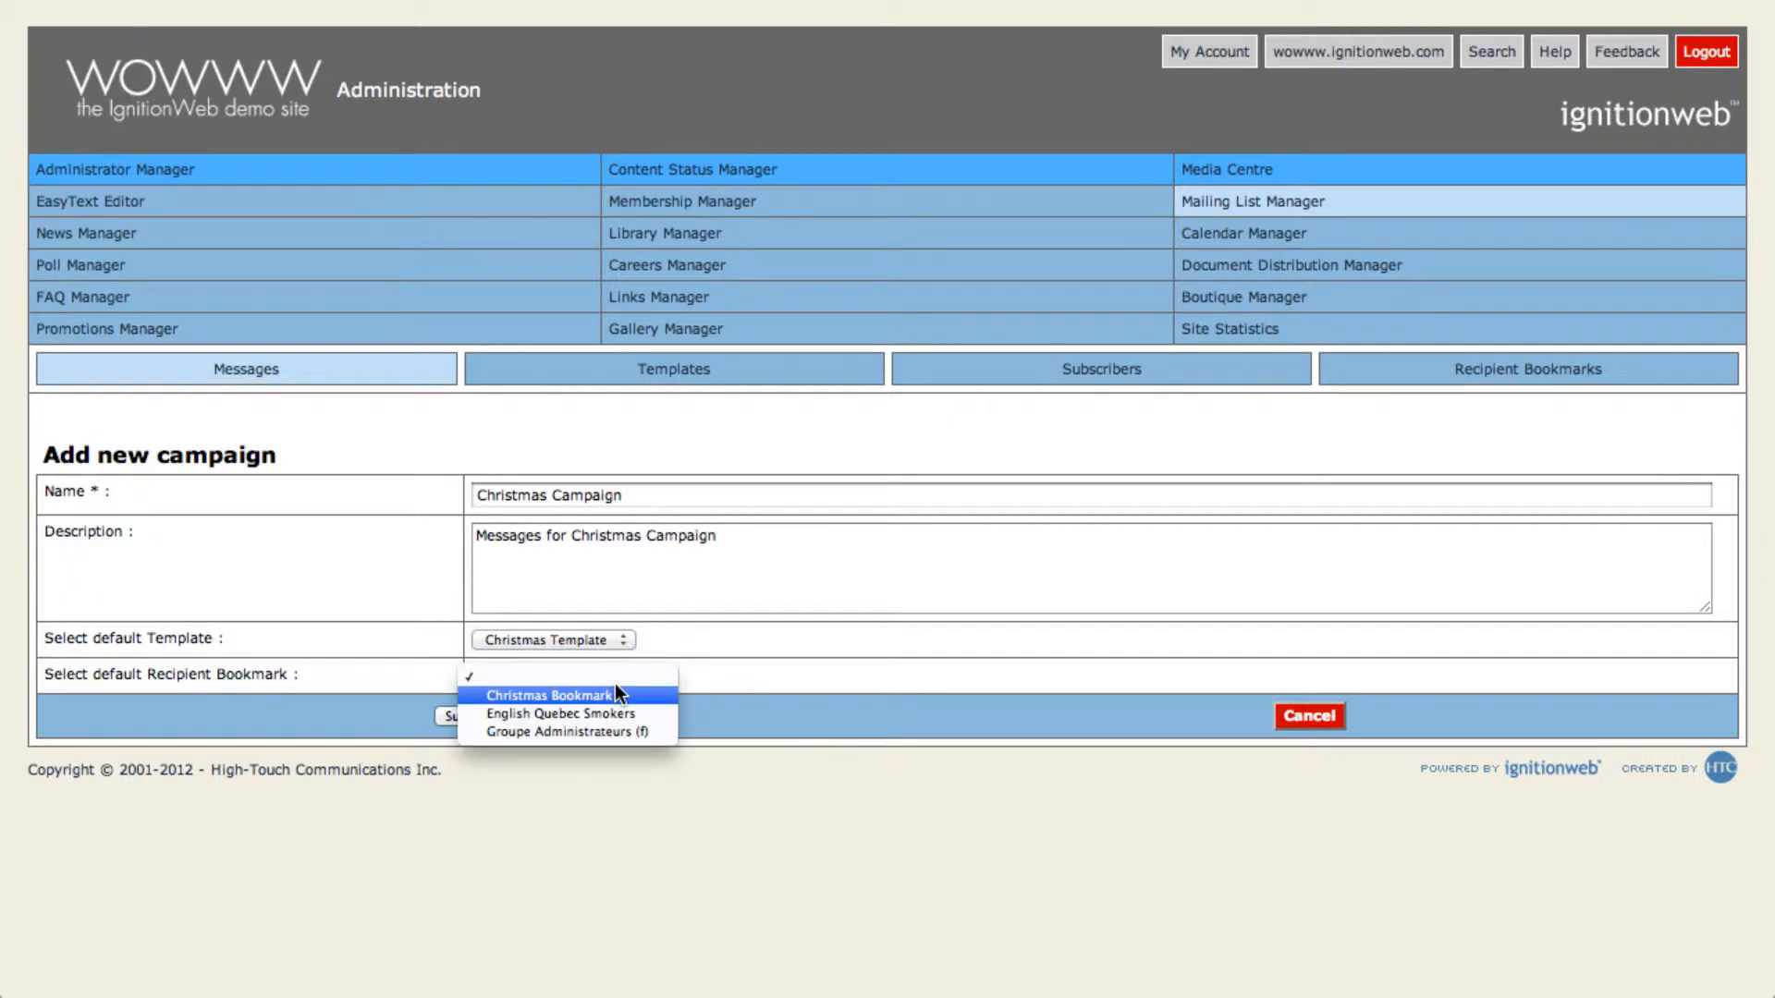
pyautogui.click(615, 688)
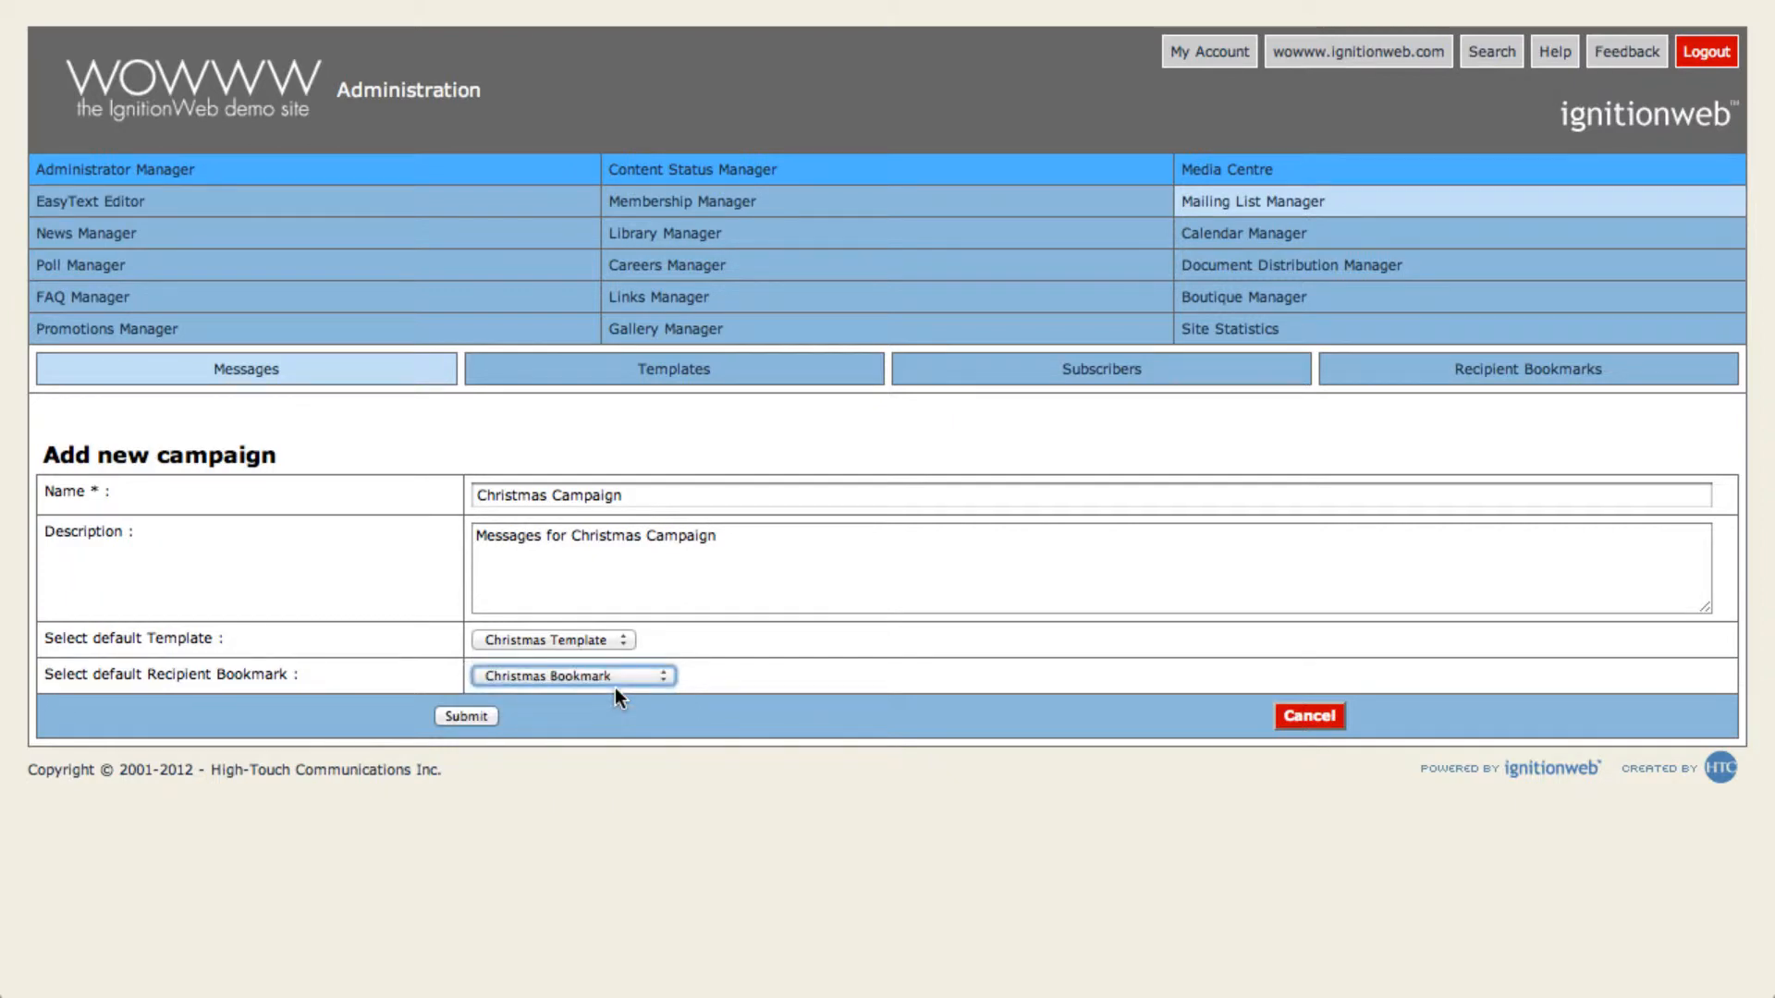
pyautogui.click(476, 721)
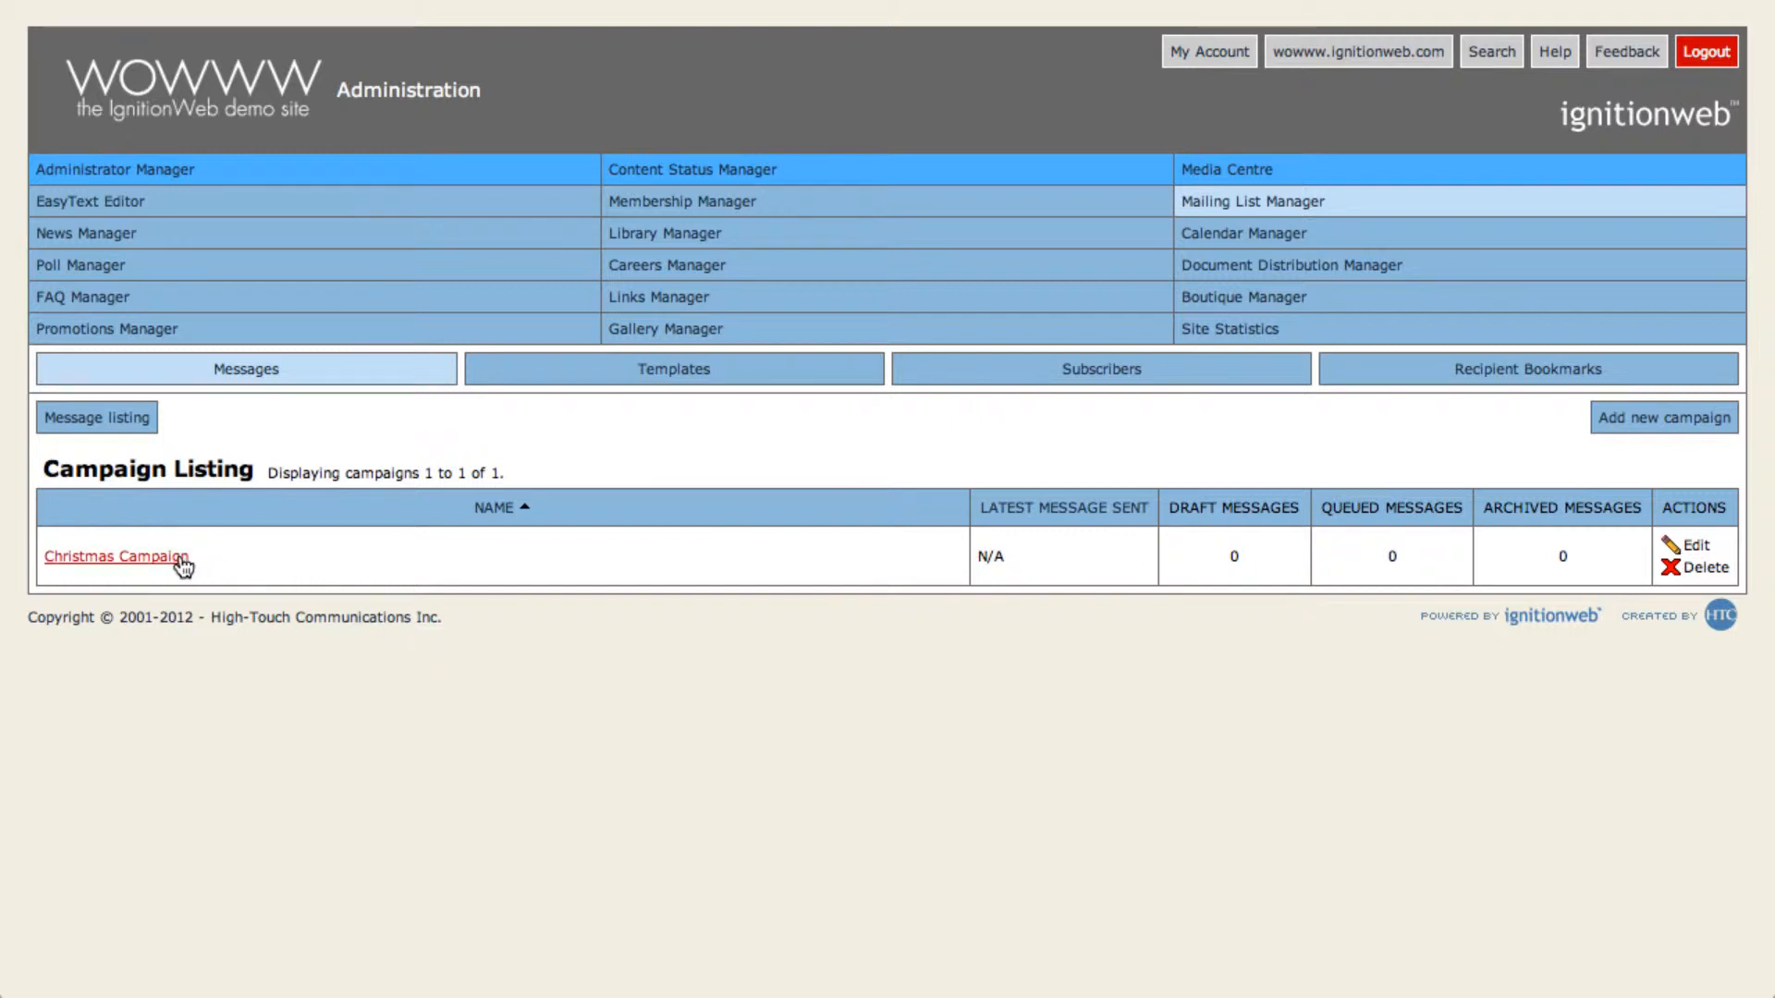
# Start a new message in Christmas Campaign and view the other recipient bookmarks without adding any
pyautogui.click(180, 556)
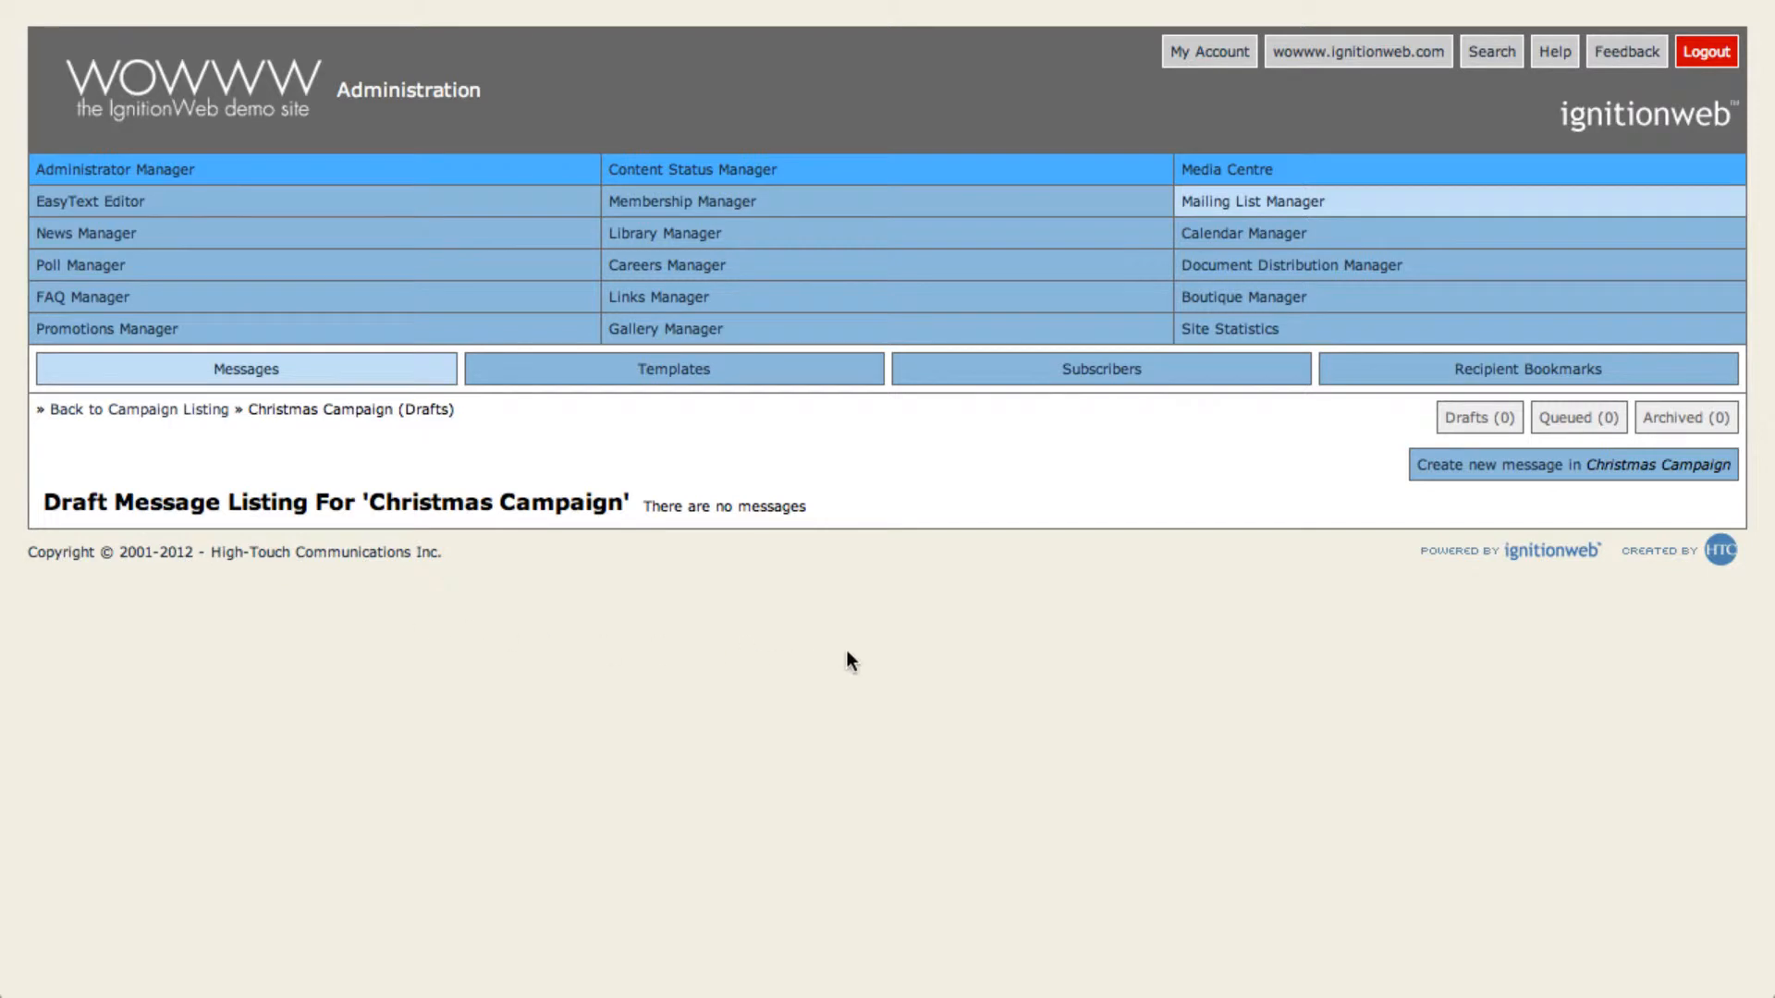
pyautogui.click(1504, 471)
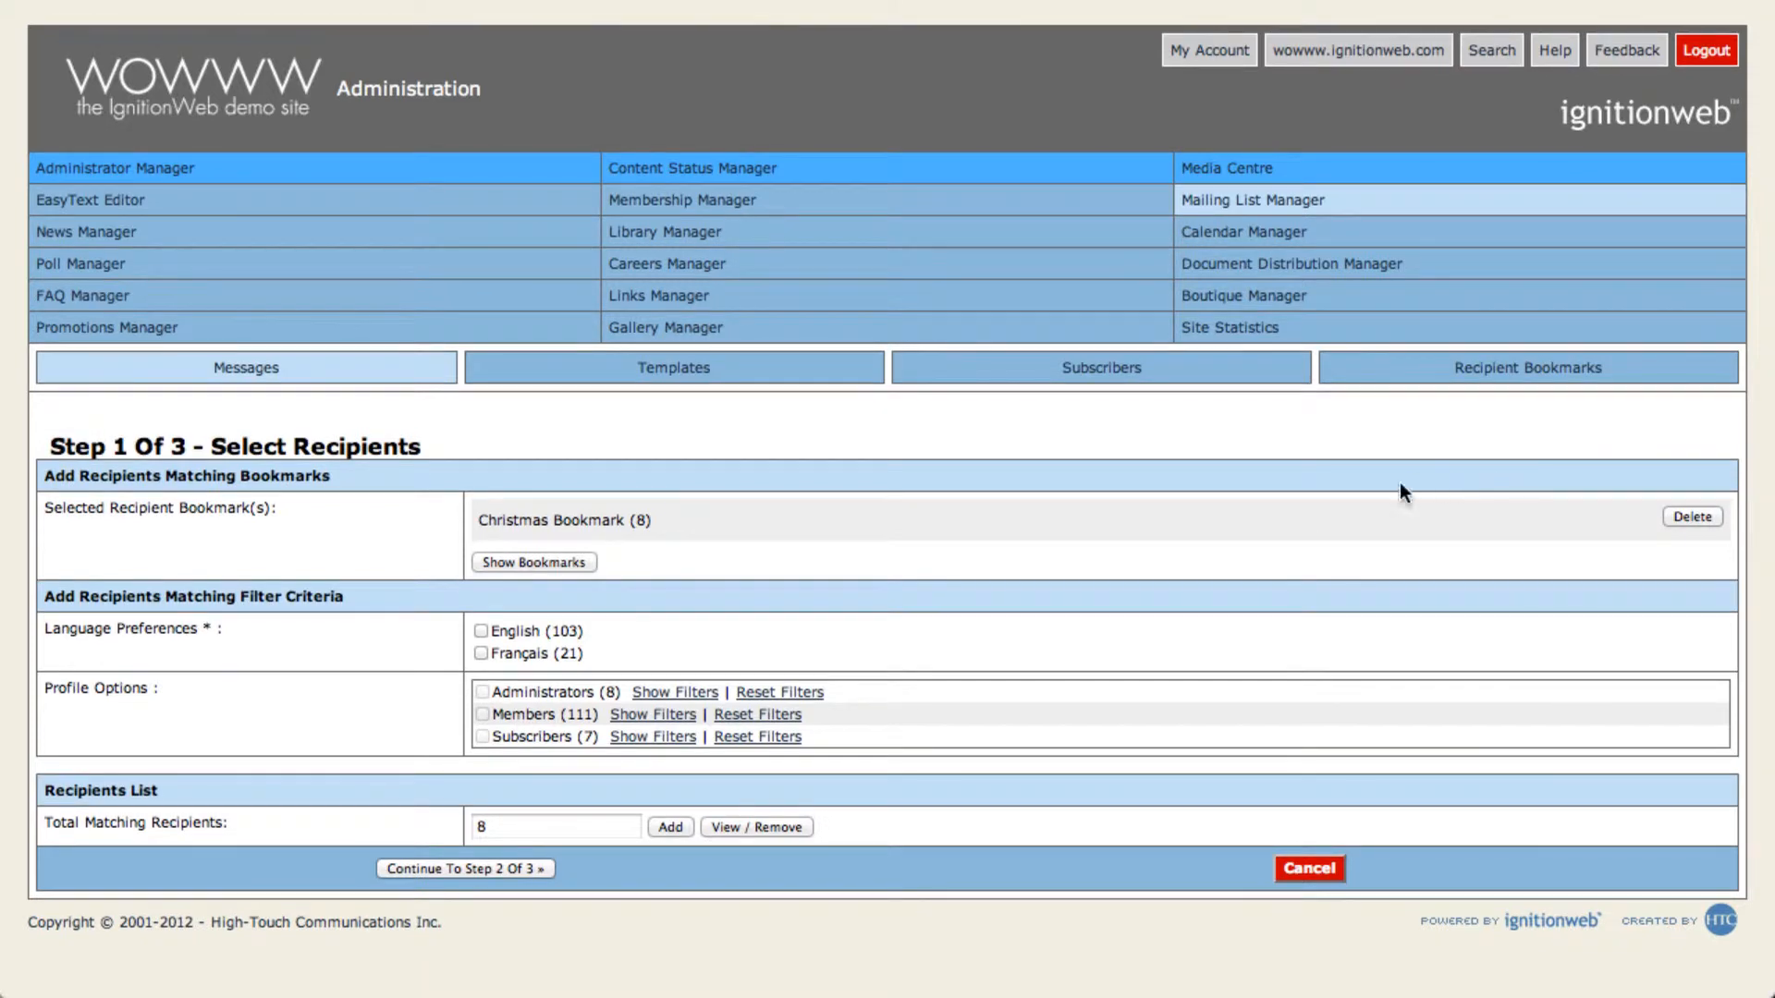
pyautogui.click(570, 561)
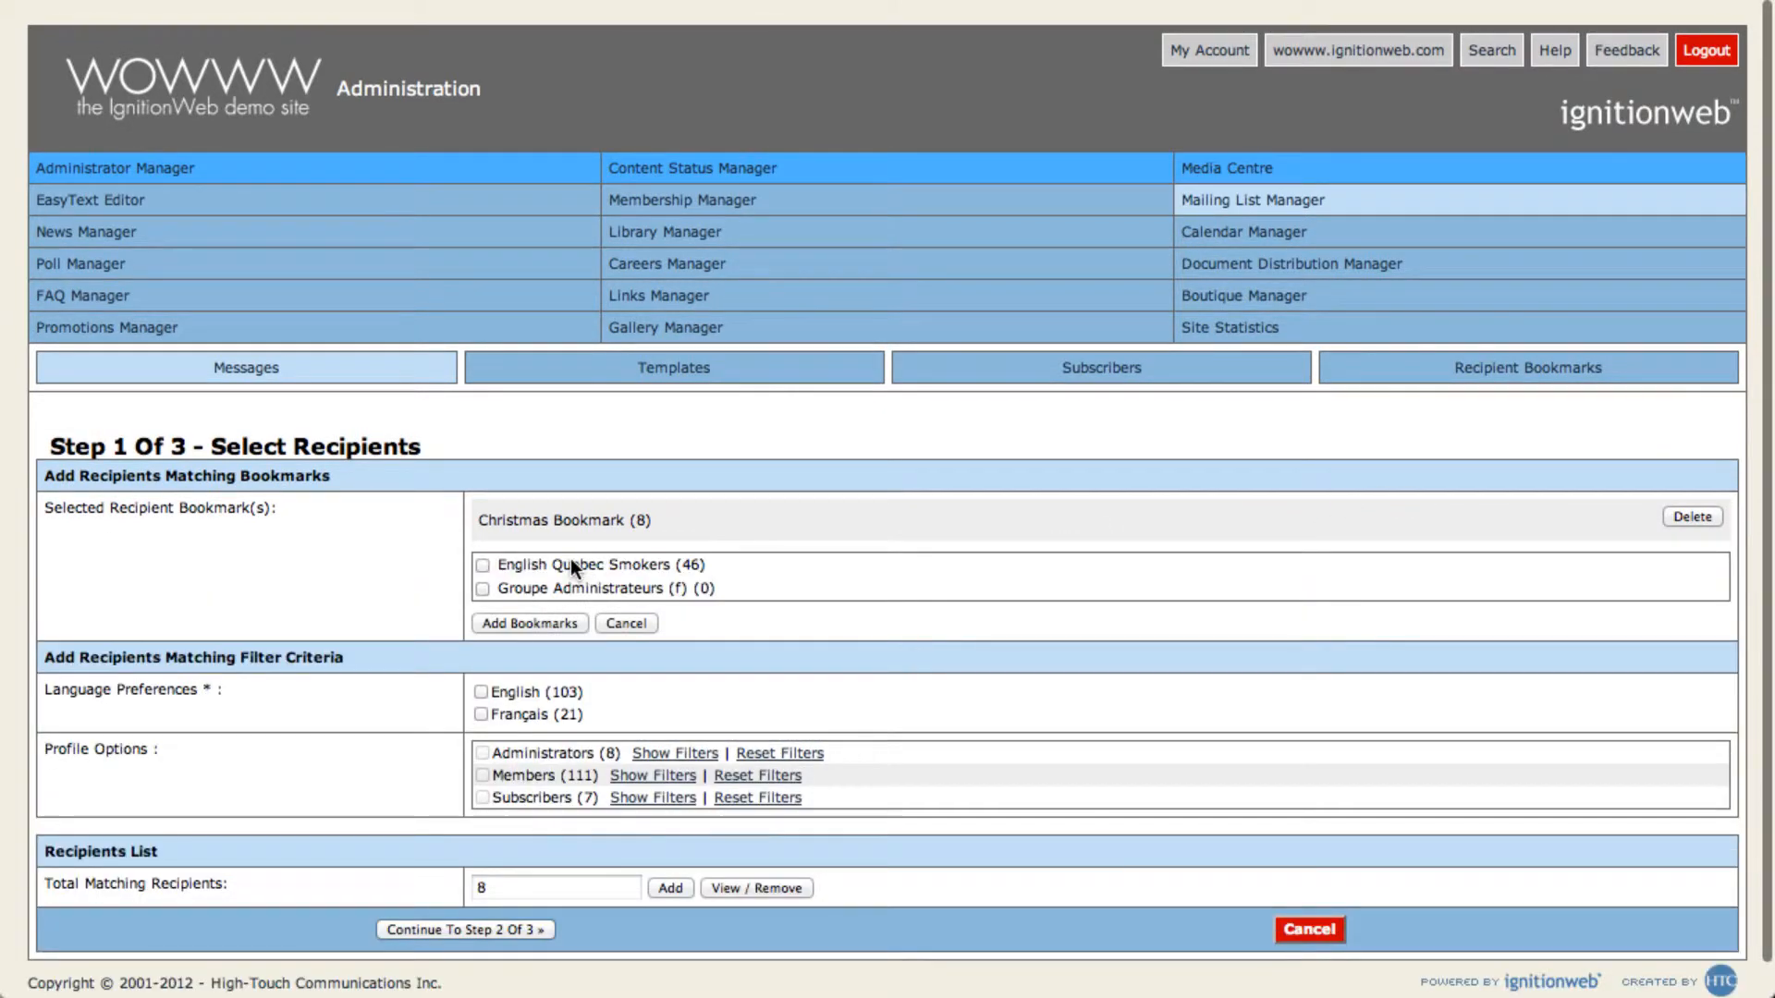
pyautogui.click(628, 625)
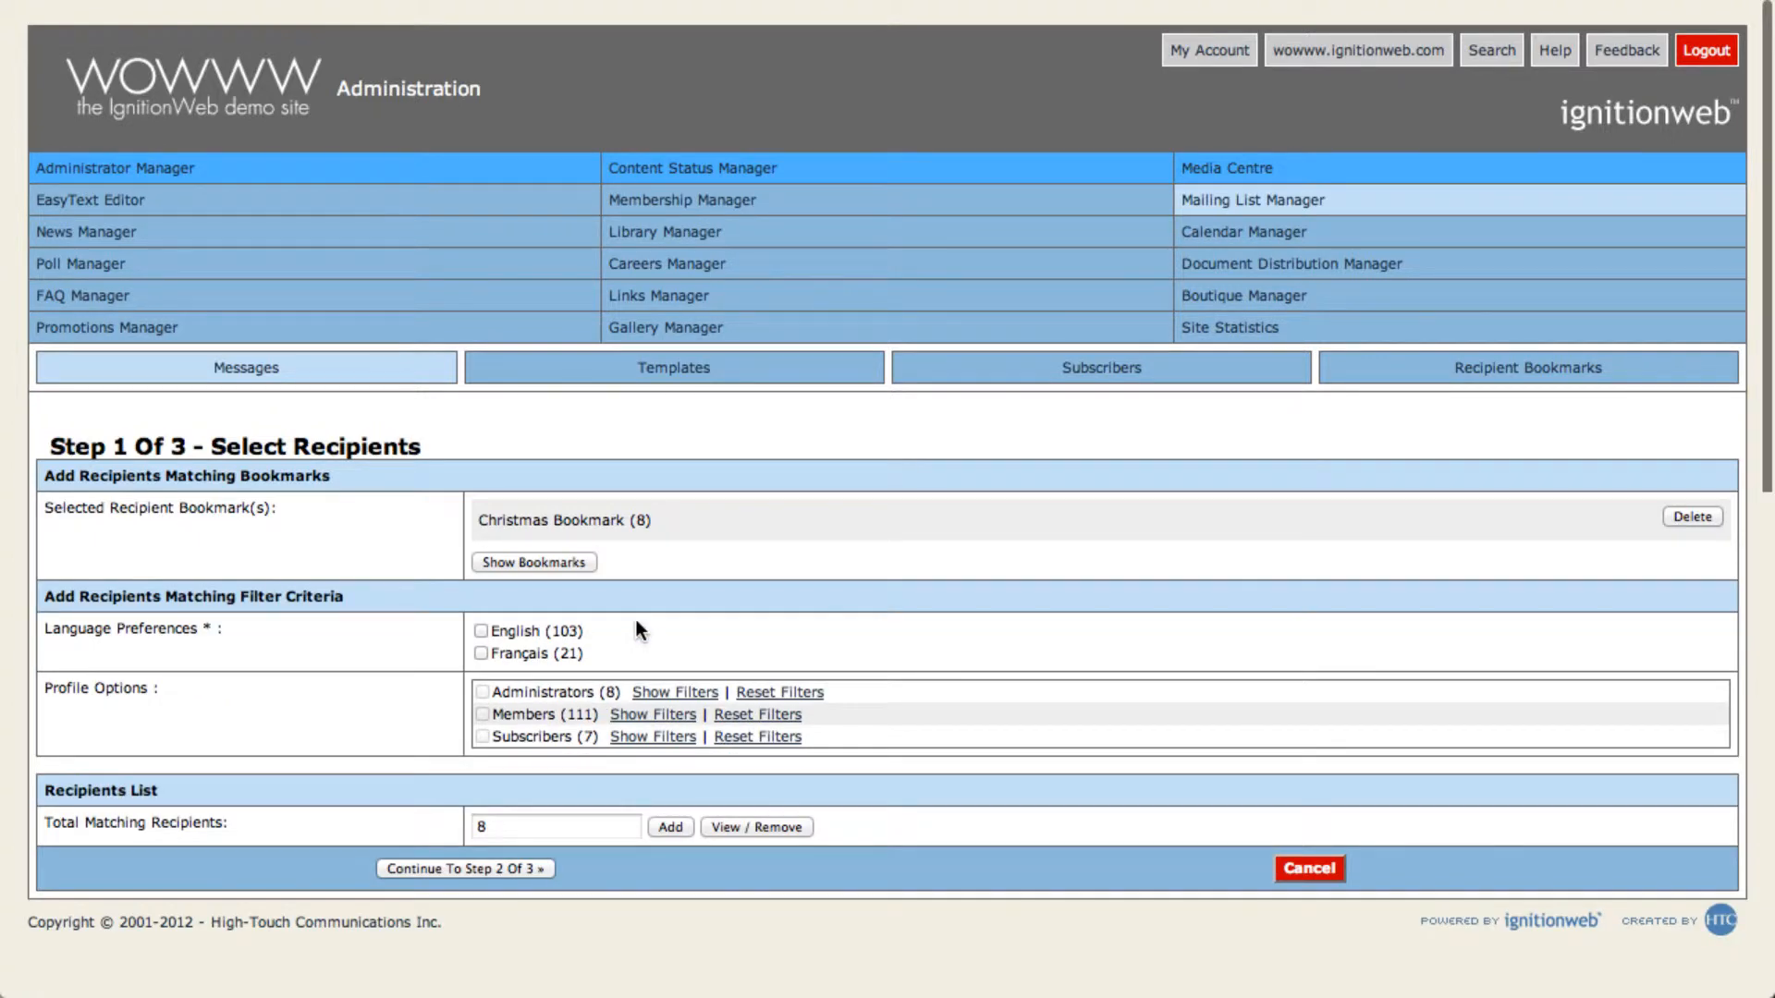
# Filter the message recipients by the English language preference and the Members and Subscribers profiles
pyautogui.click(482, 632)
pyautogui.click(481, 715)
pyautogui.click(478, 735)
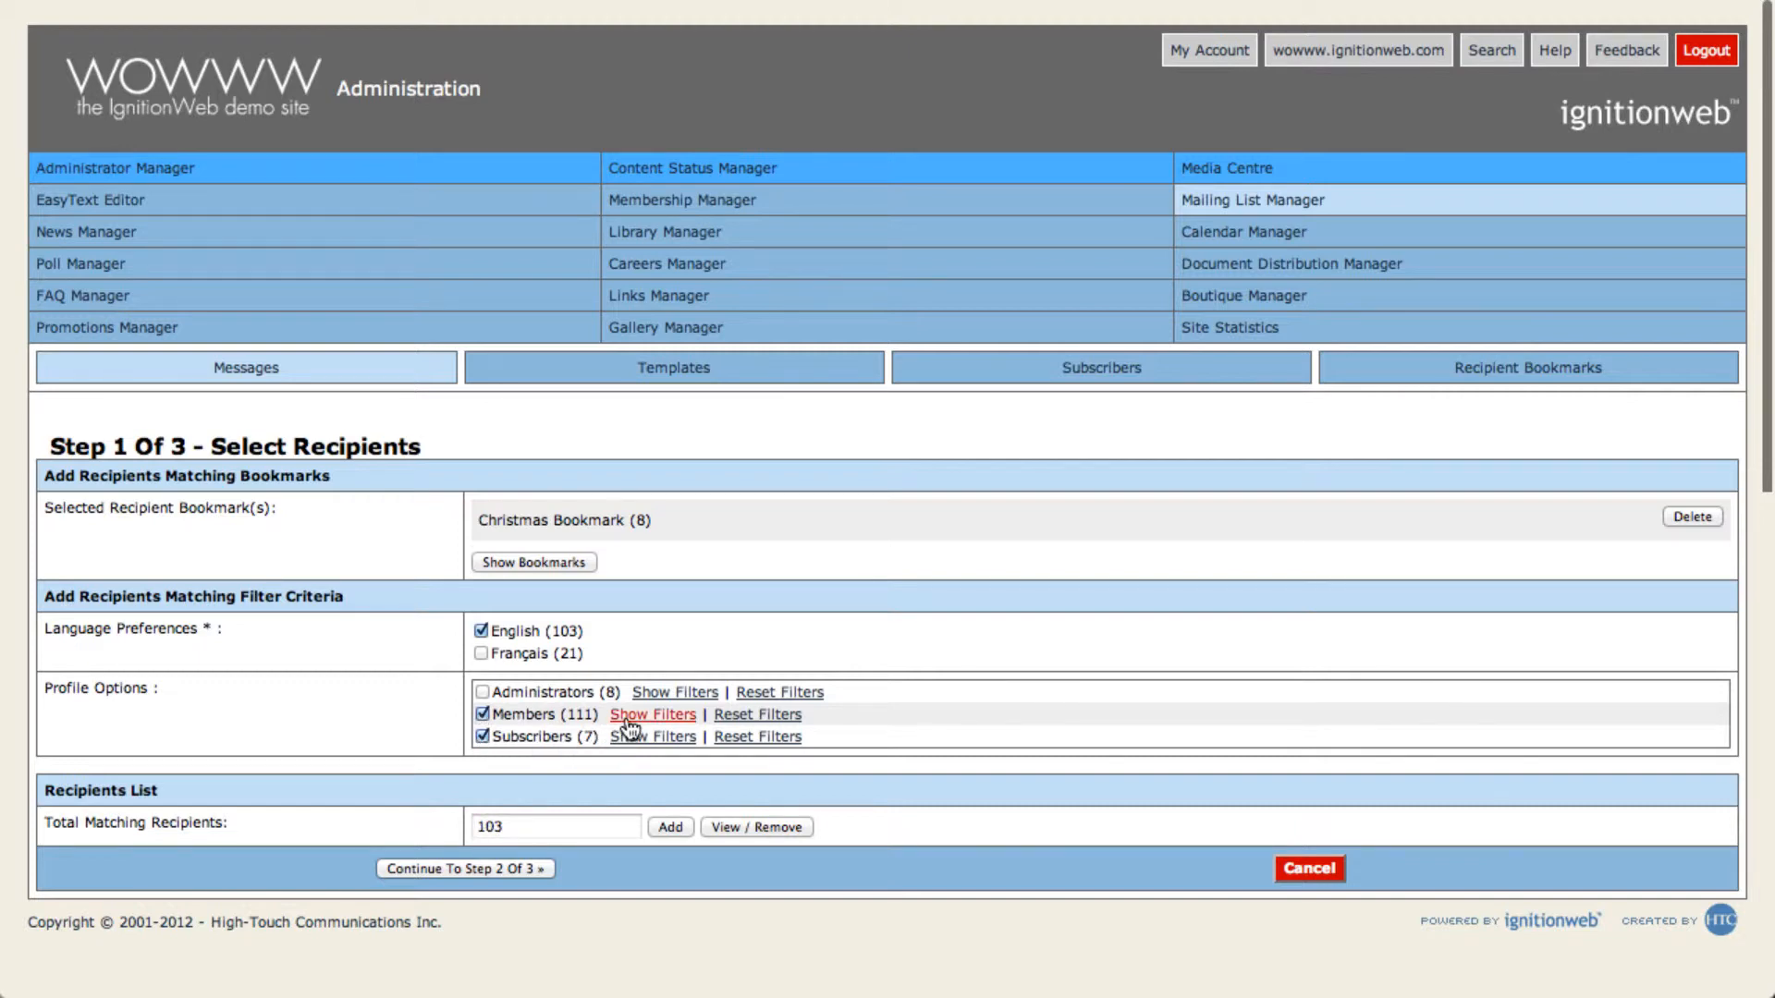
# Examine the member profile filters and the form for adding a single recipient, closing both without changes
pyautogui.click(630, 717)
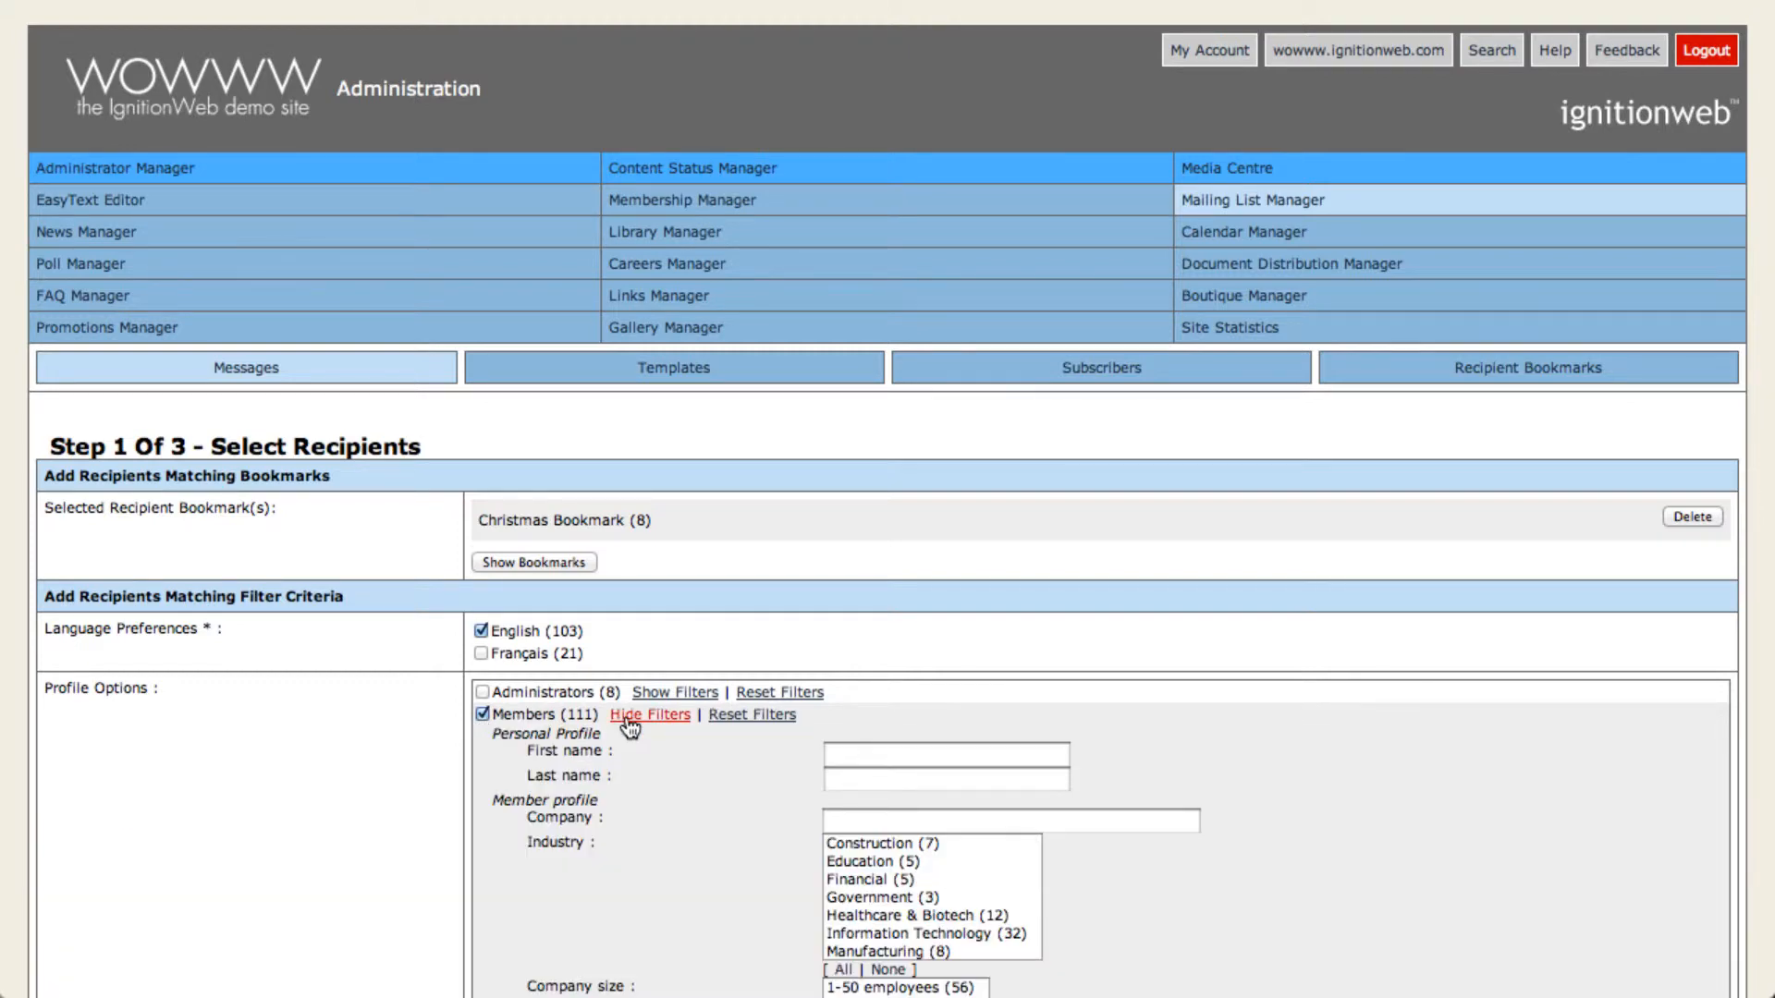
pyautogui.click(629, 716)
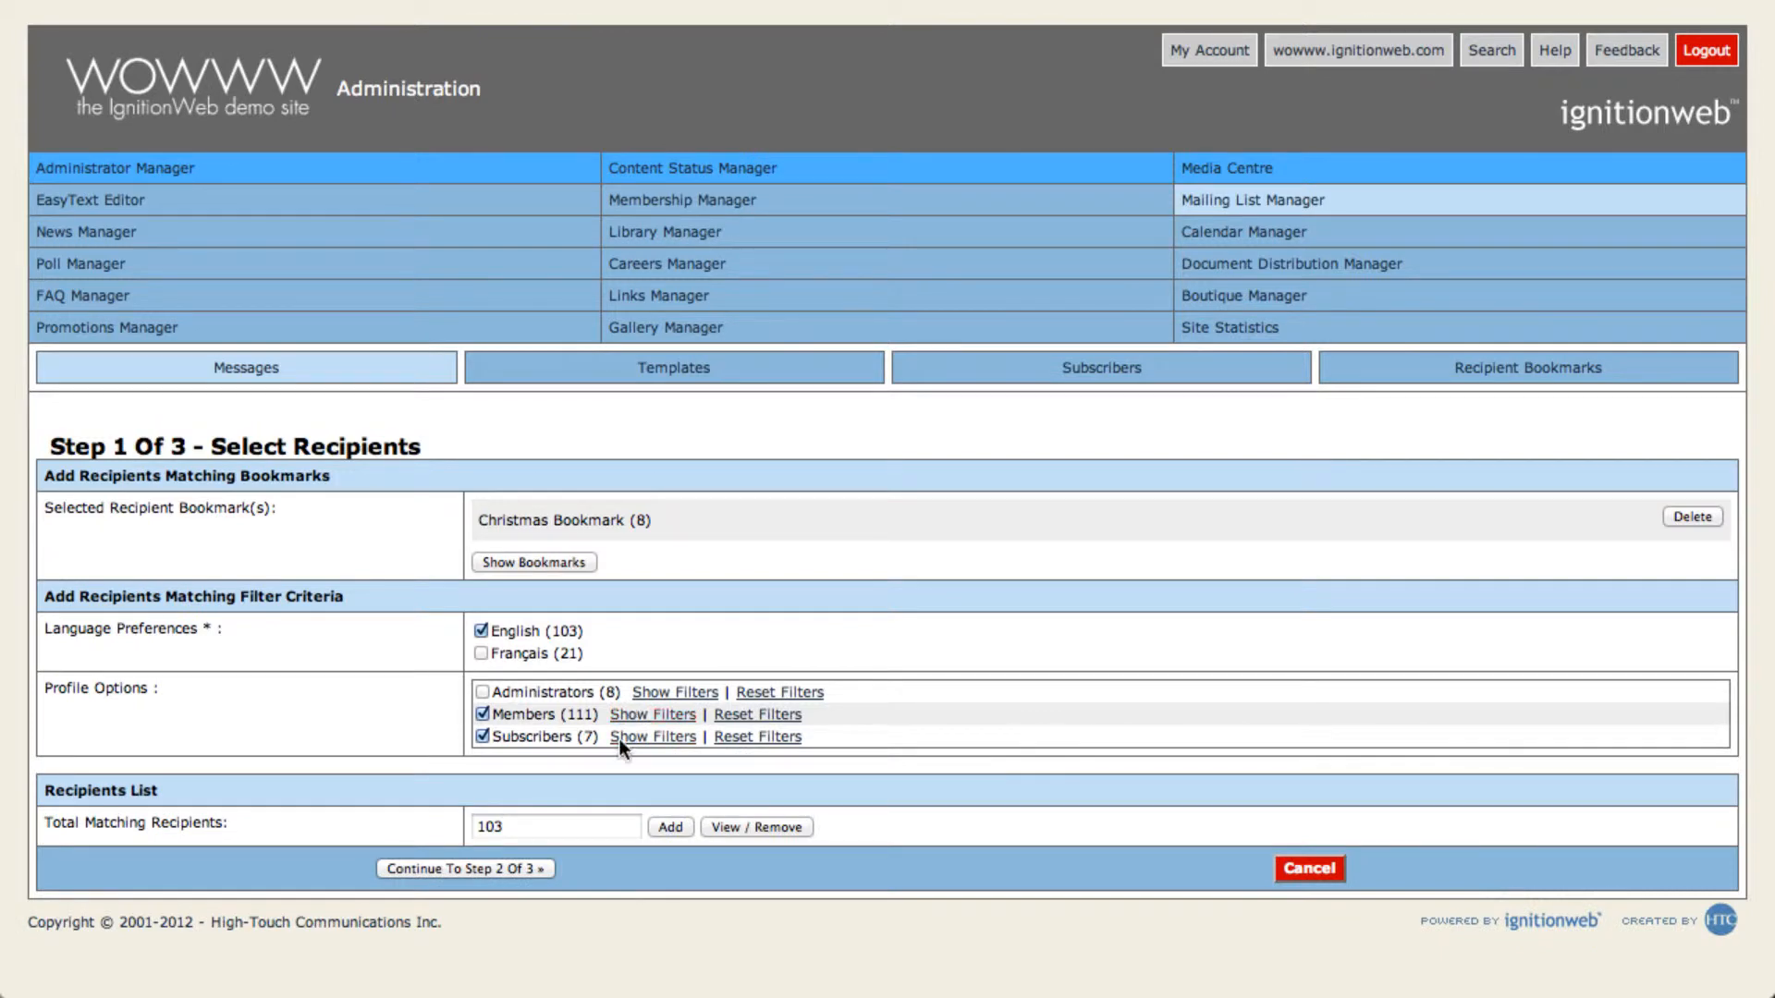
pyautogui.click(658, 827)
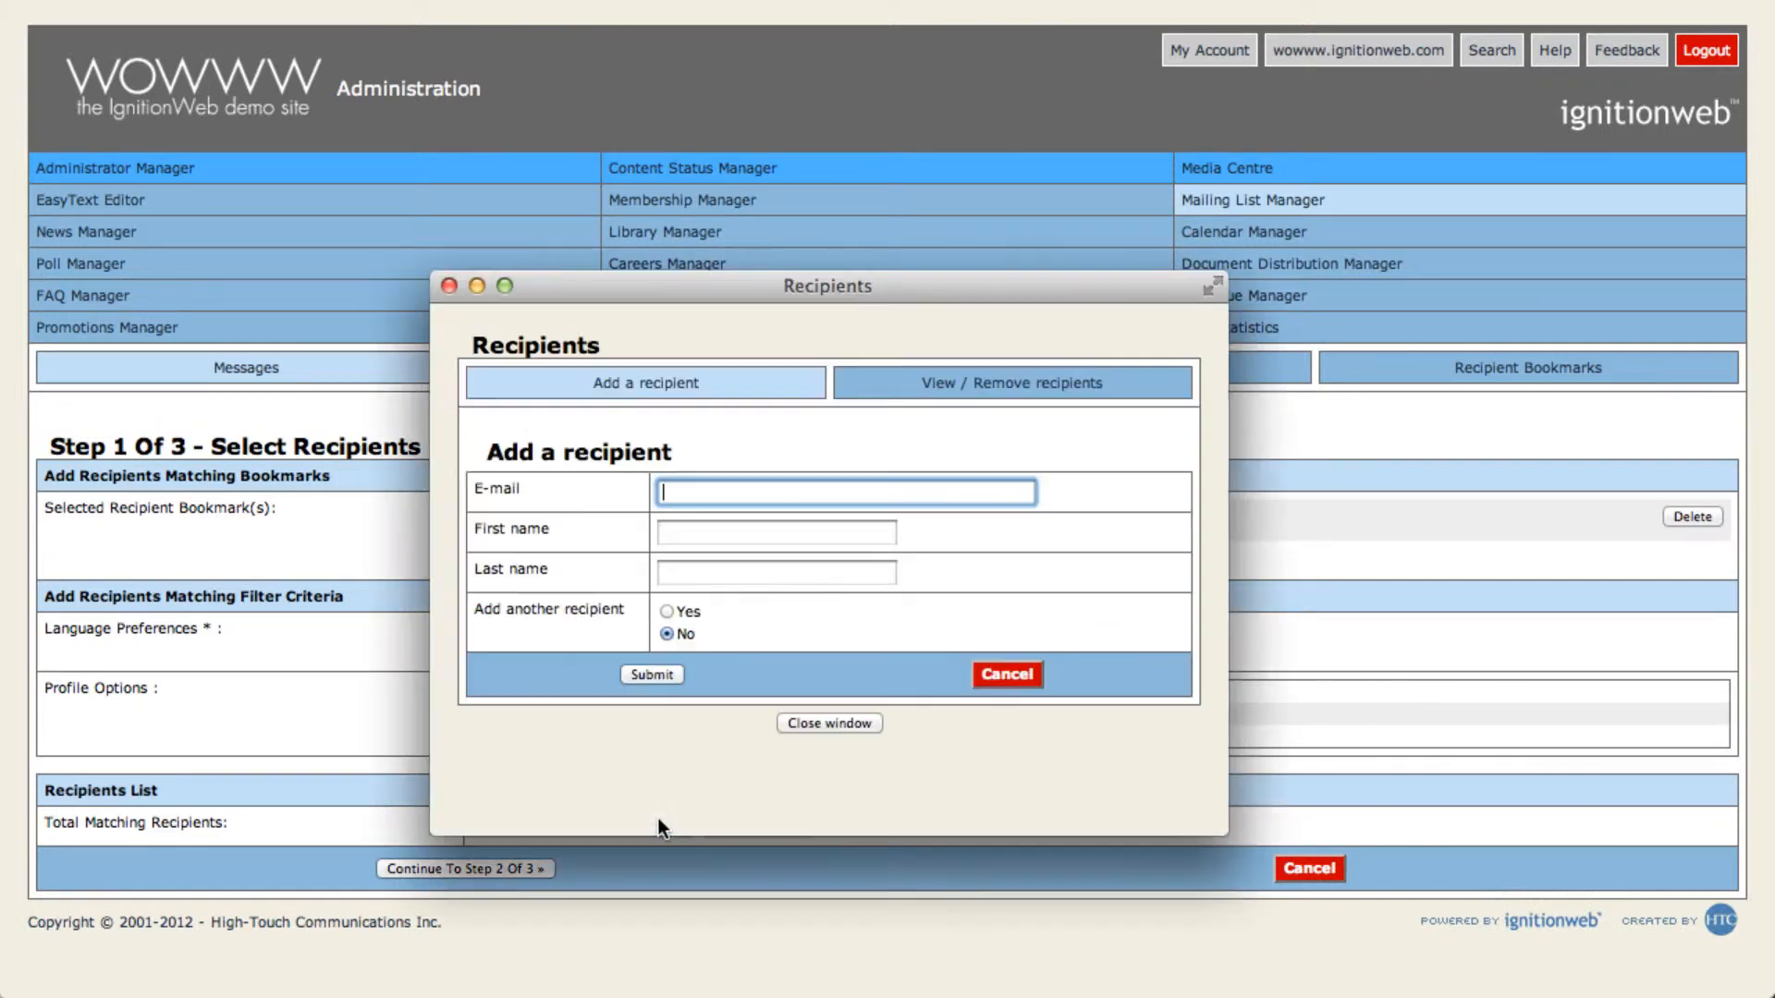
pyautogui.click(452, 289)
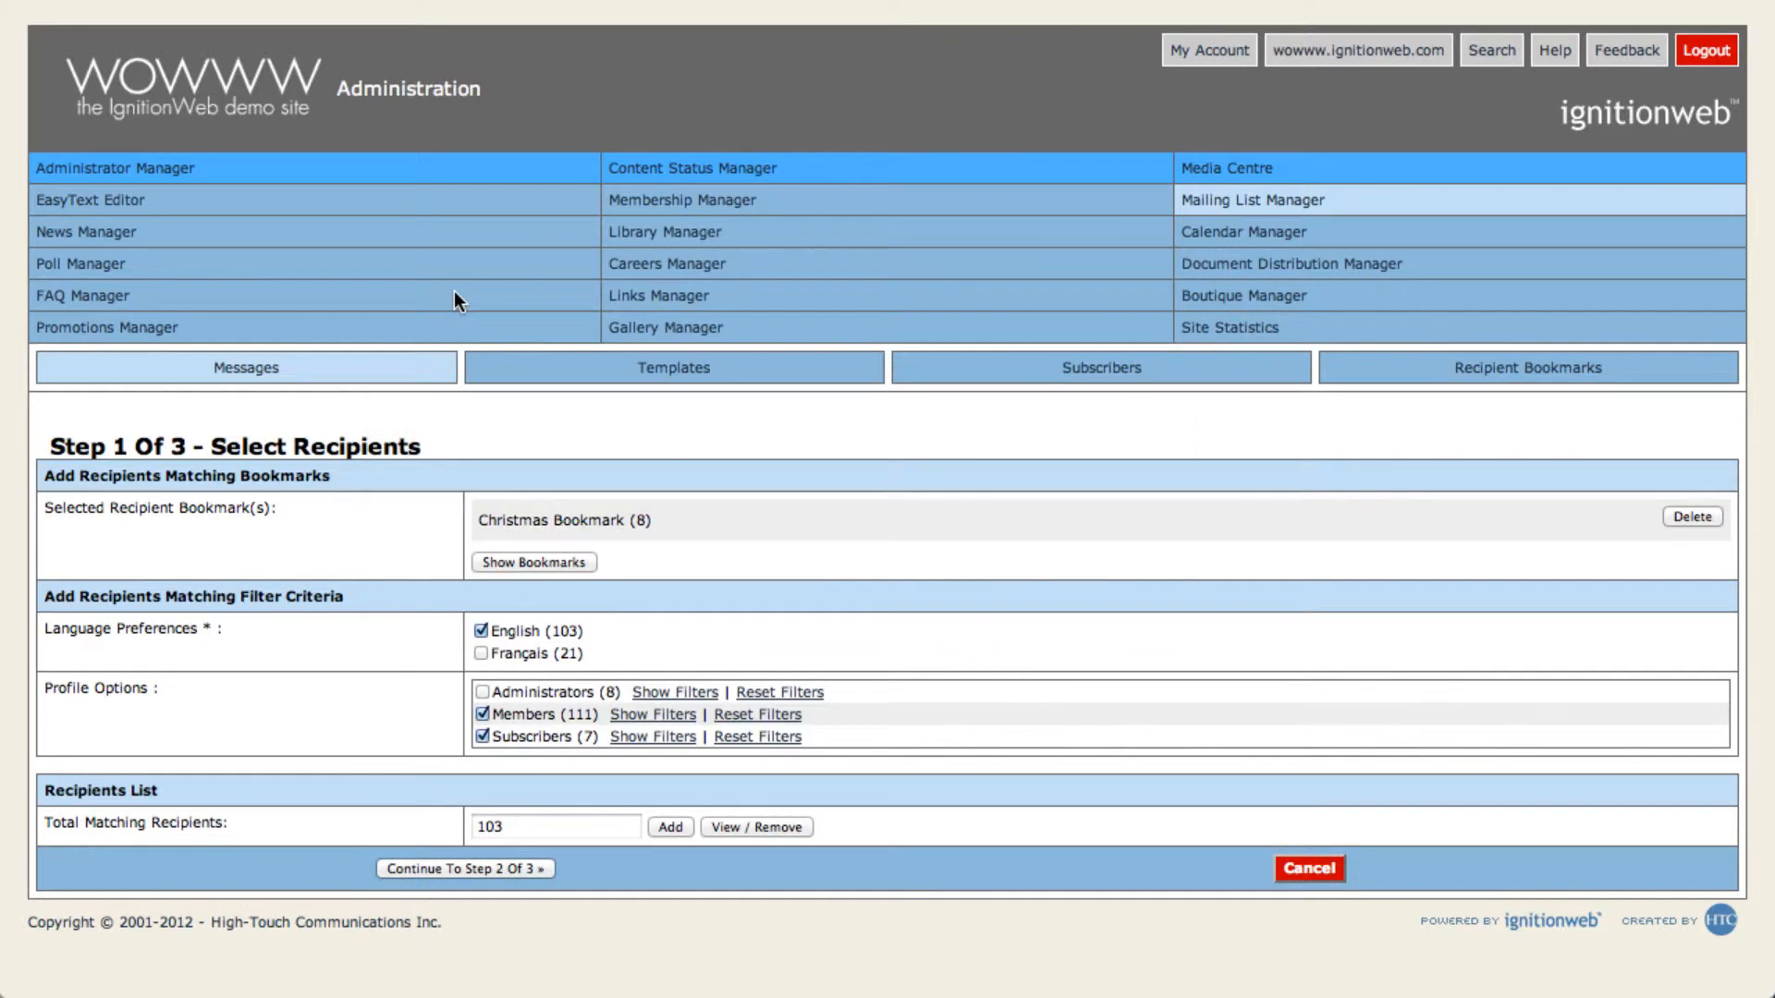
# Continue to composing the message and set its subject to "Christmas Welcome"
pyautogui.click(454, 869)
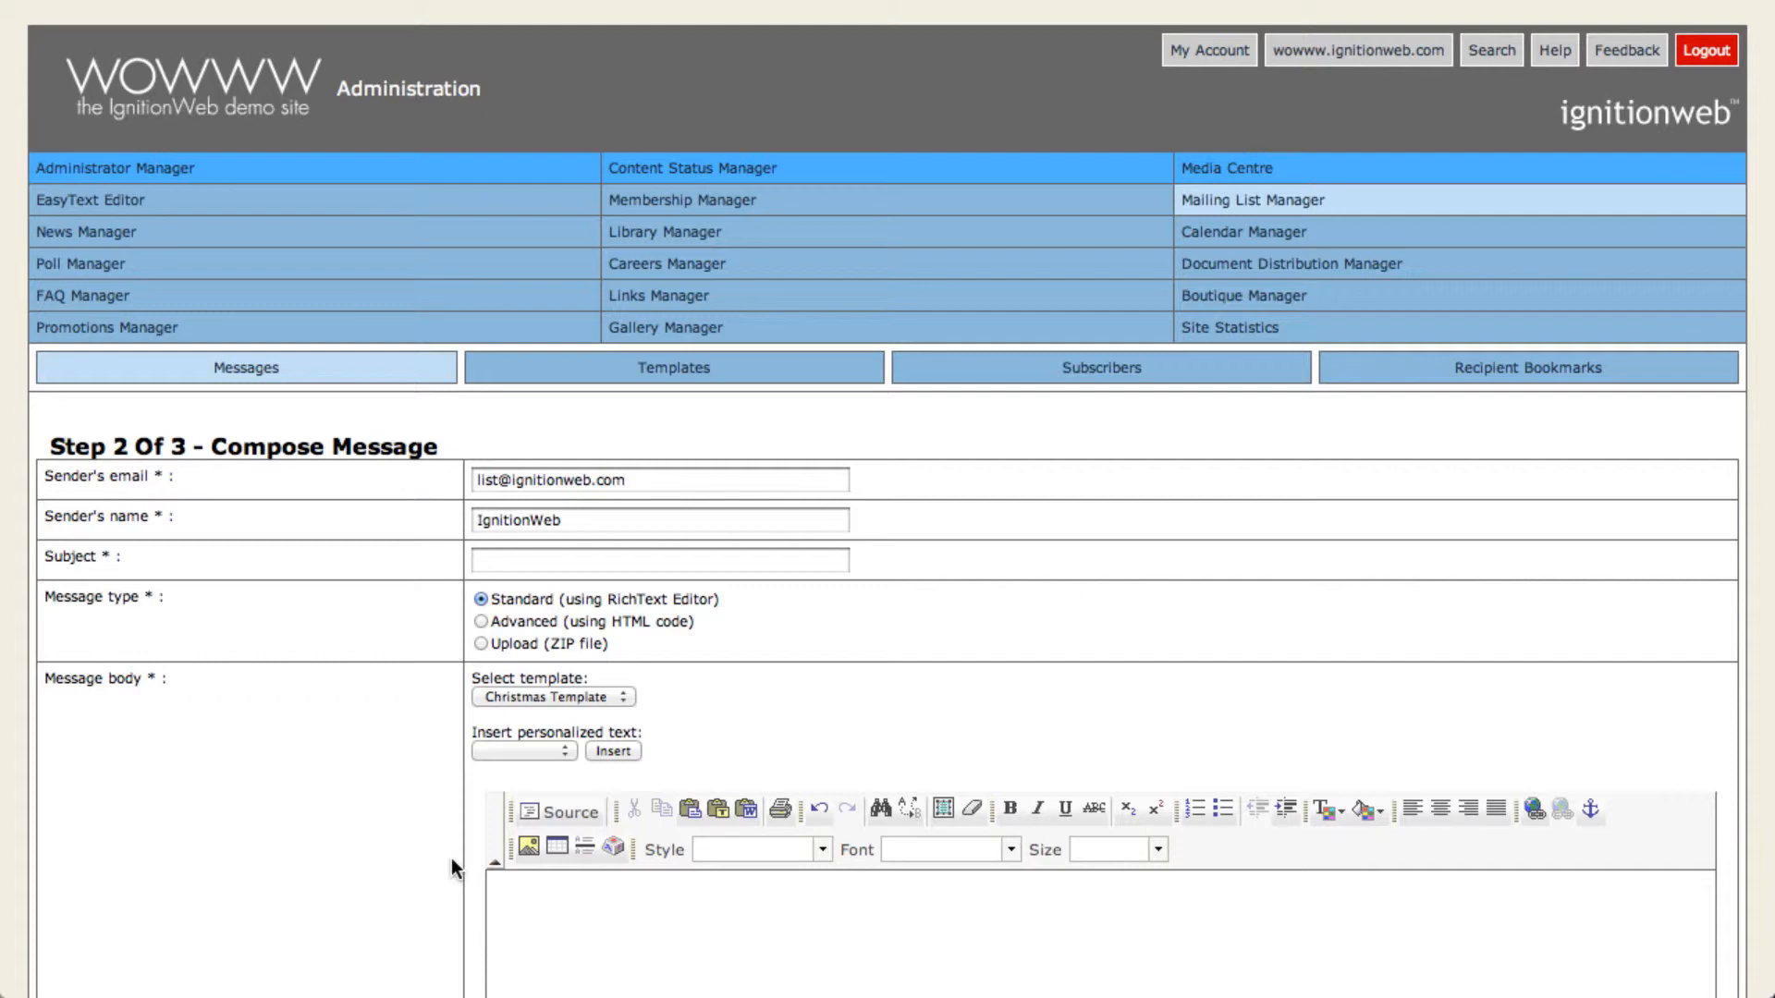
pyautogui.click(532, 559)
pyautogui.write('C')
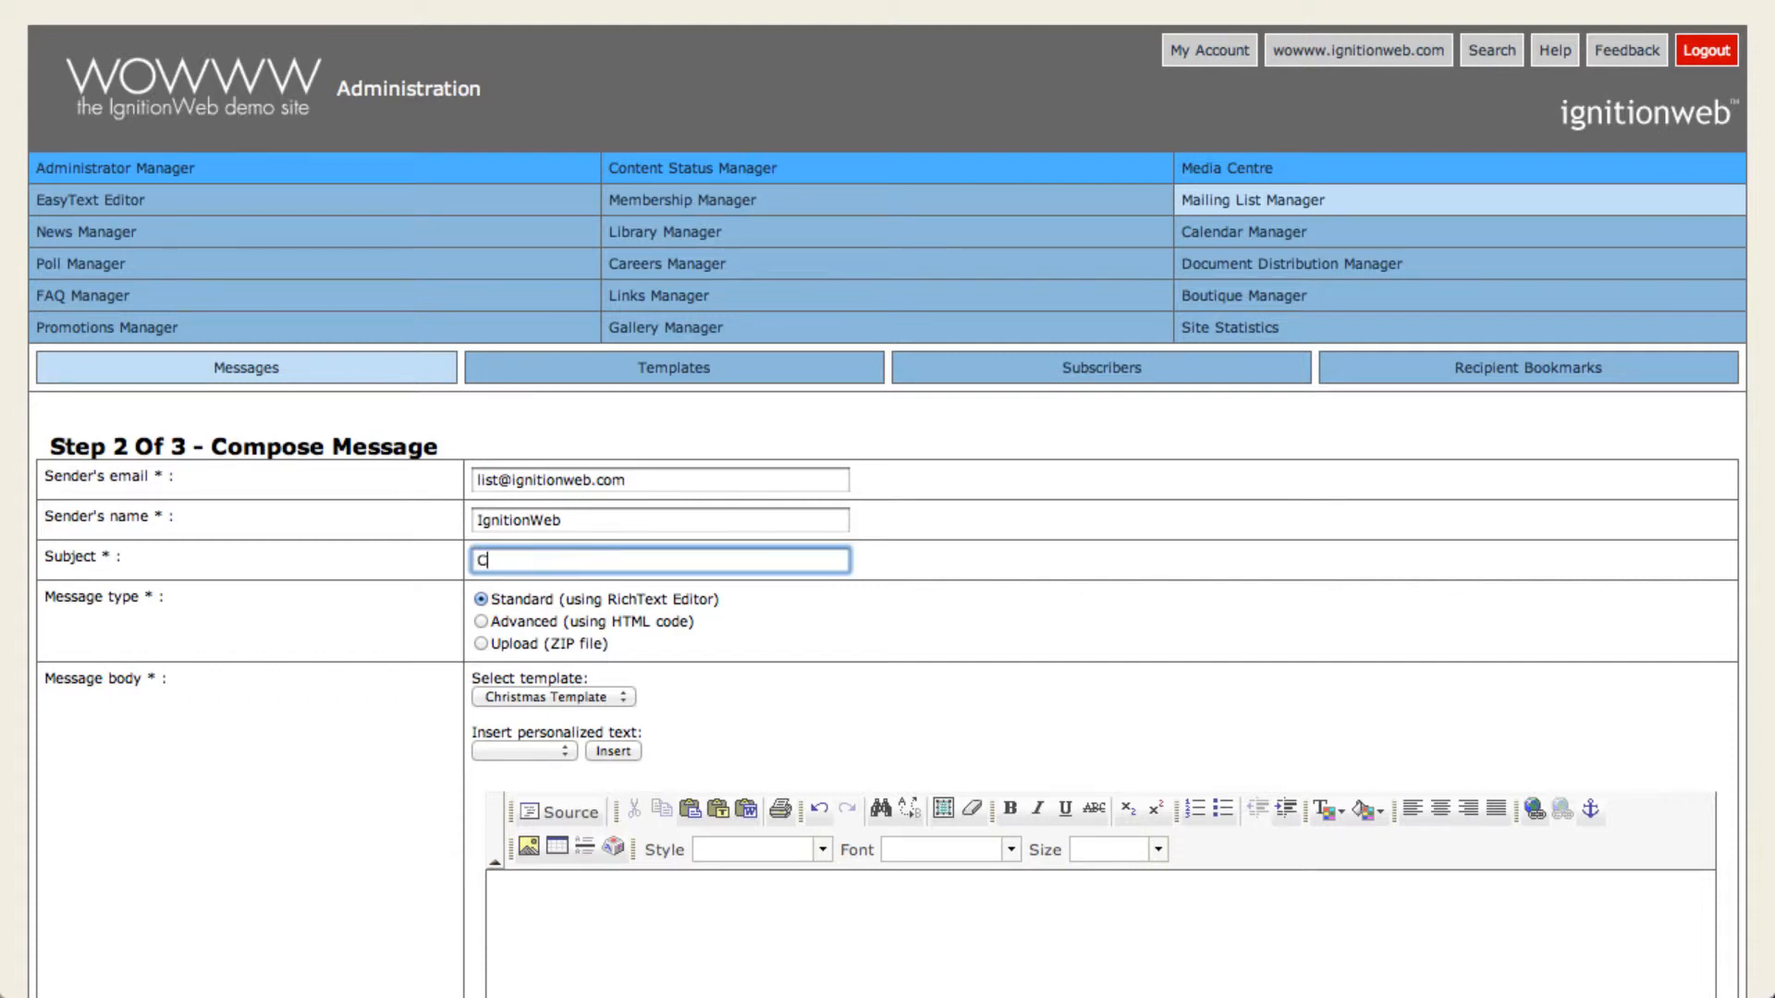
pyautogui.write('hristmas Welcome')
# View the options for the Advanced (HTML code) and Upload (ZIP file) message types and return to Standard
pyautogui.click(481, 621)
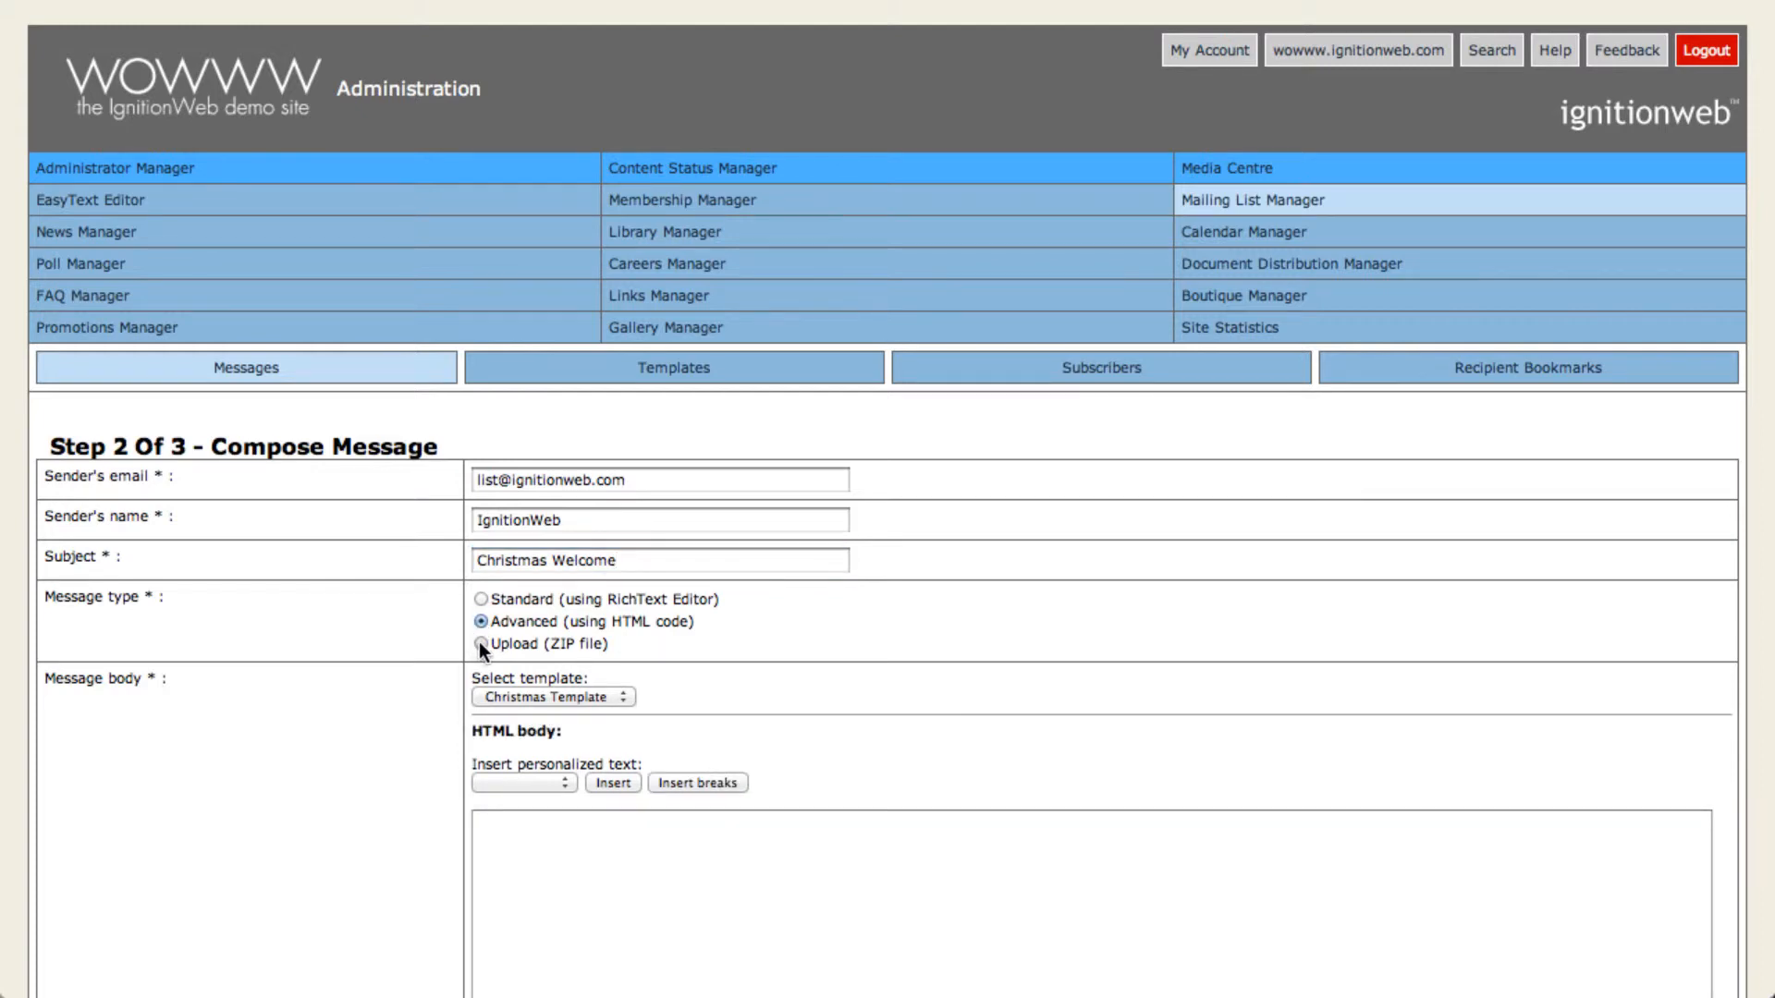
pyautogui.click(481, 645)
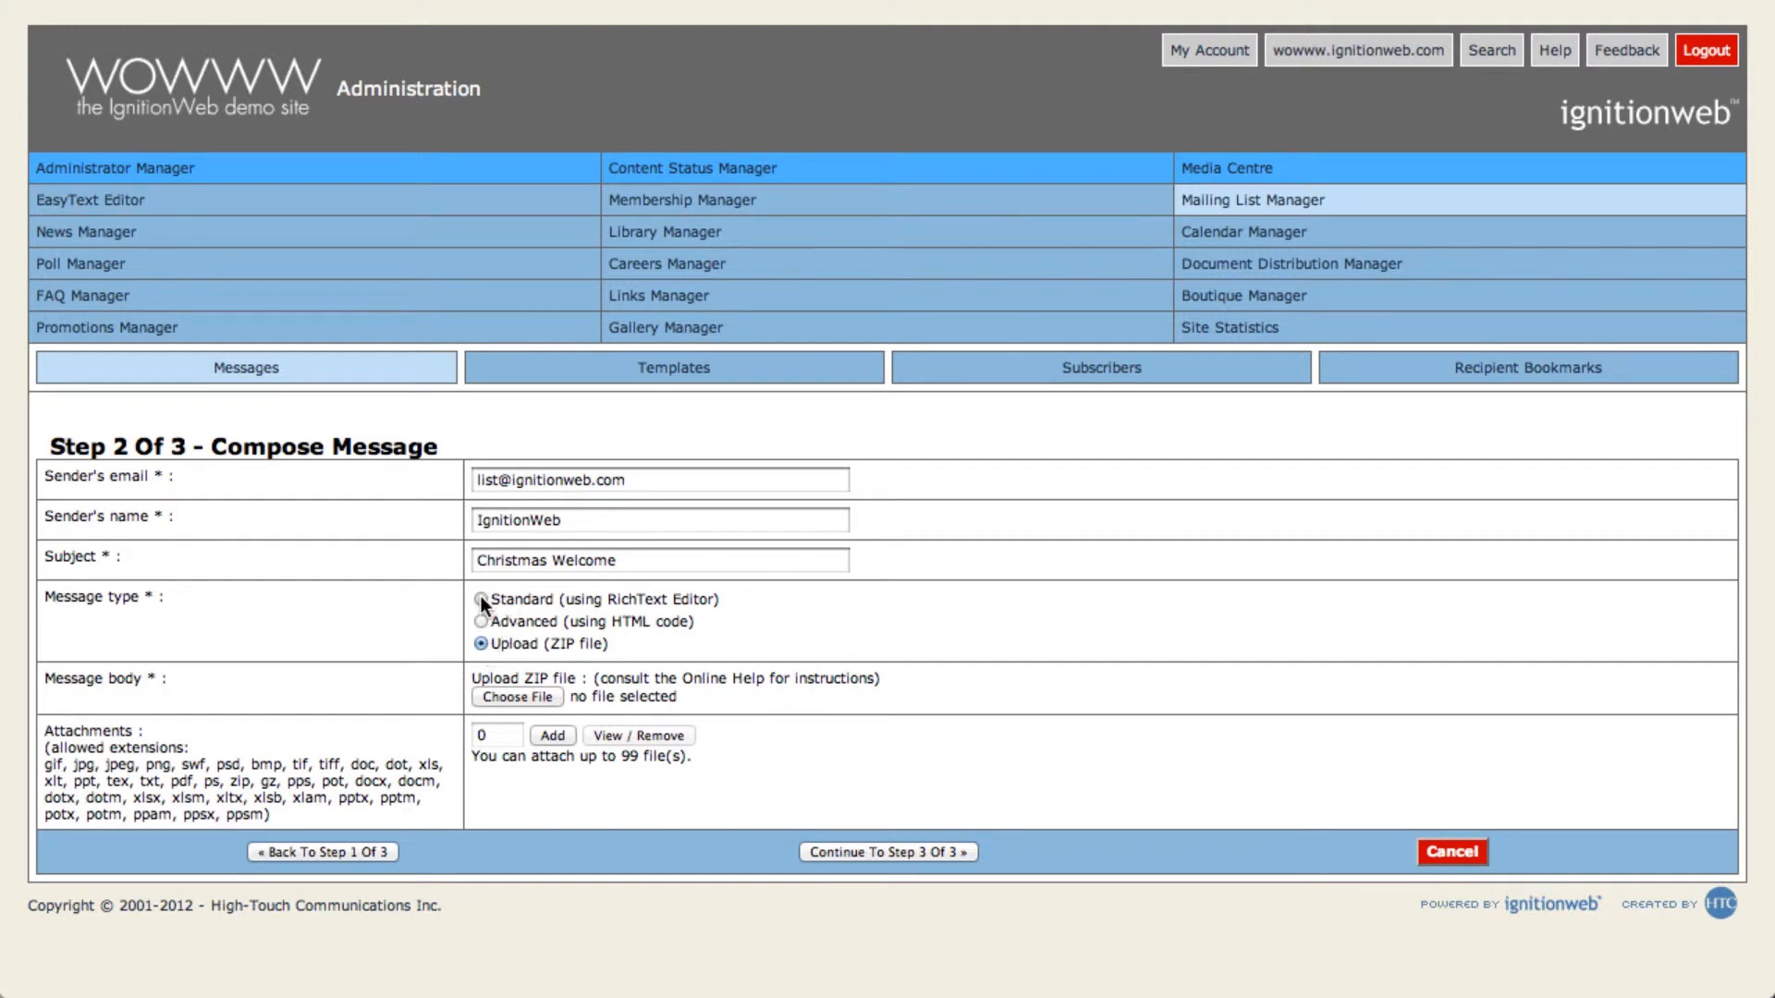
pyautogui.click(481, 599)
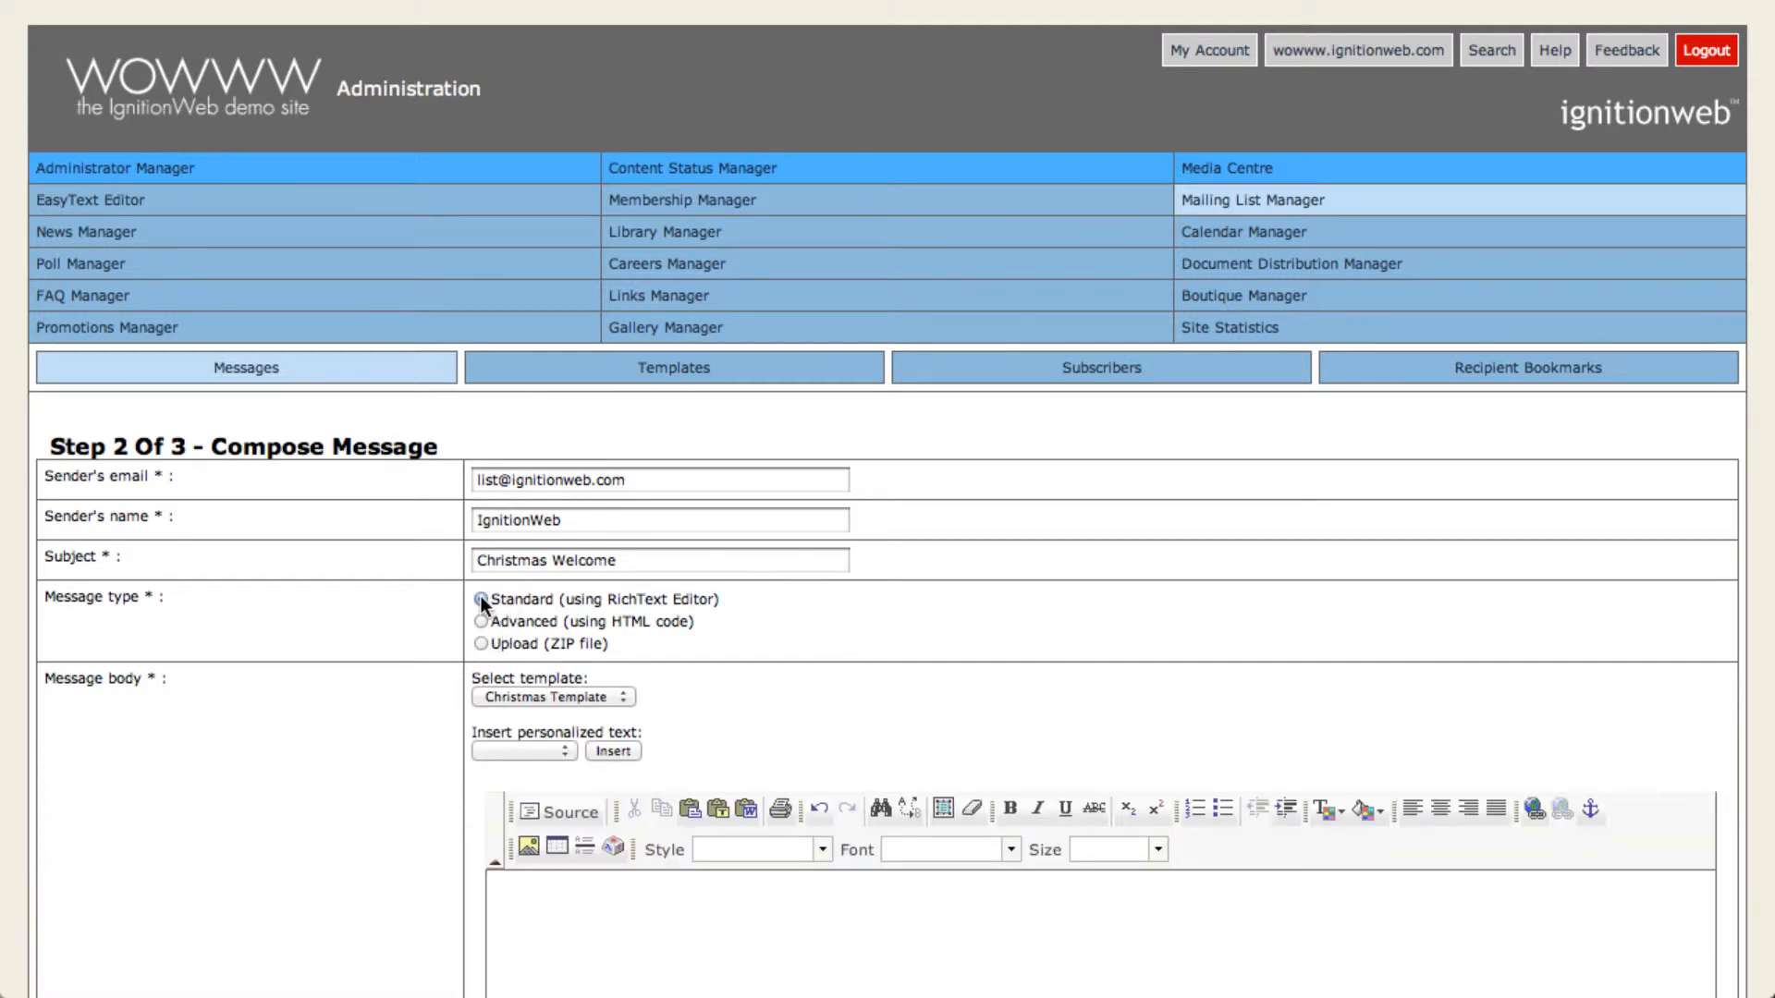
# Keep Christmas Template for the message body and insert the First name personalized text
pyautogui.click(610, 698)
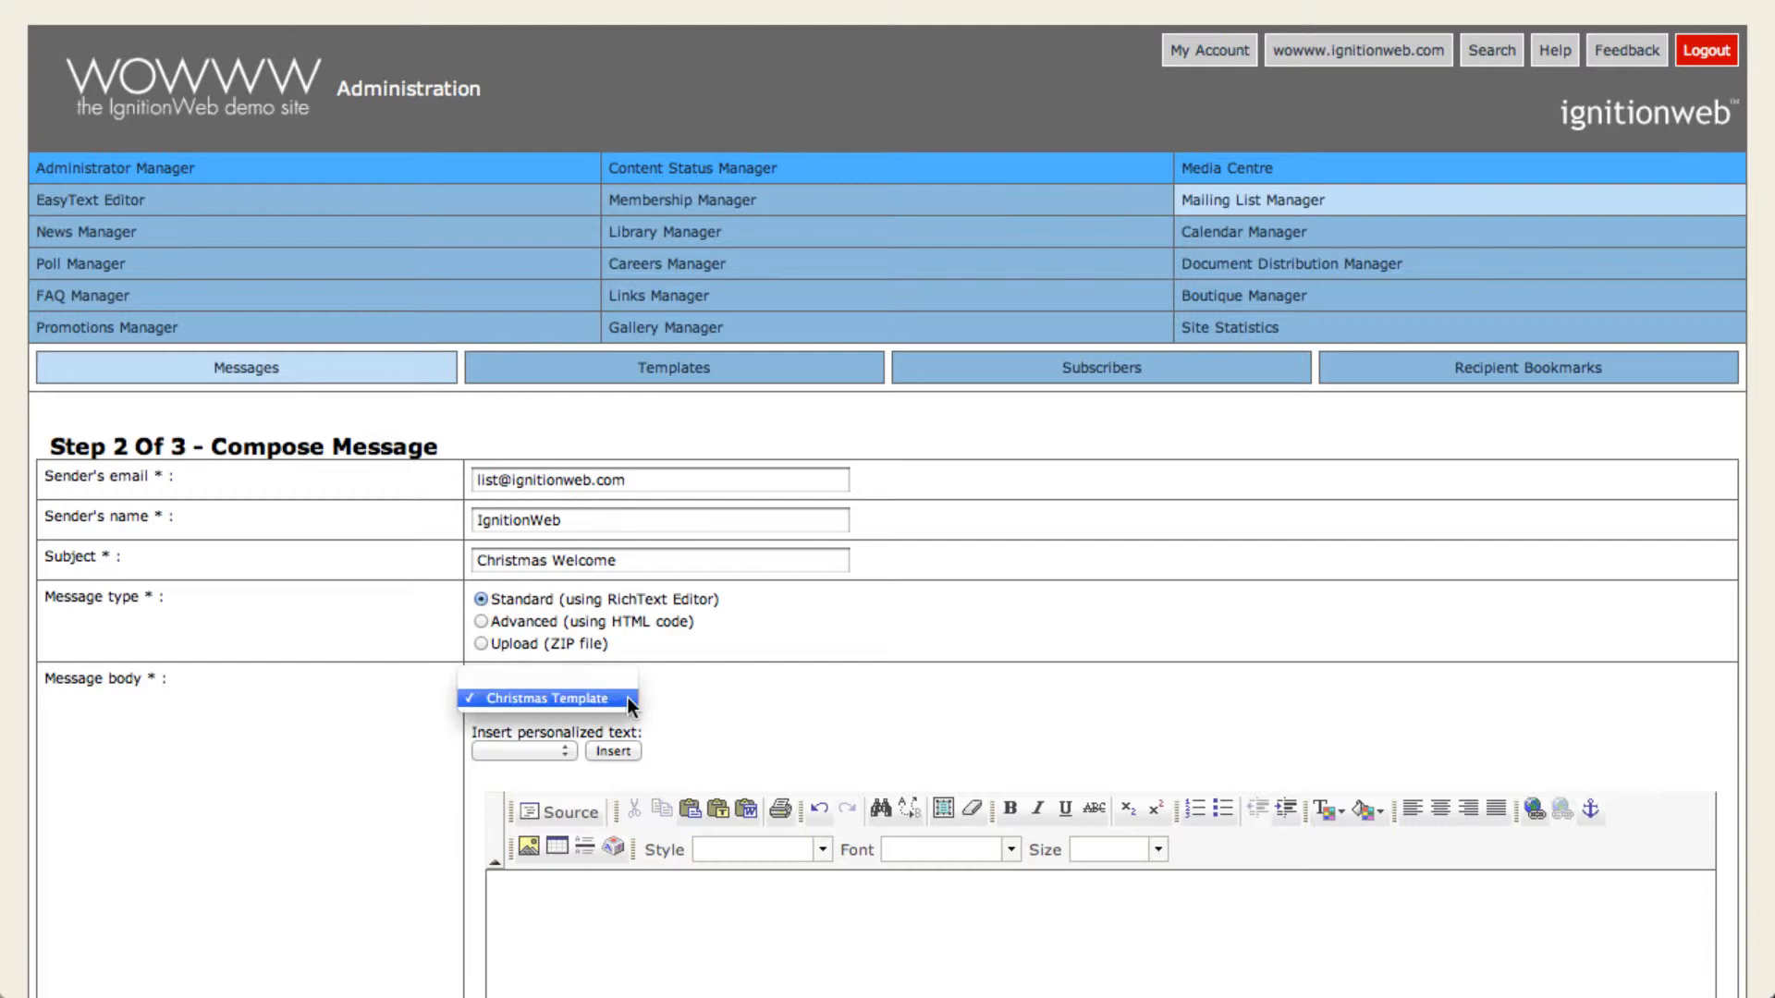
pyautogui.click(629, 697)
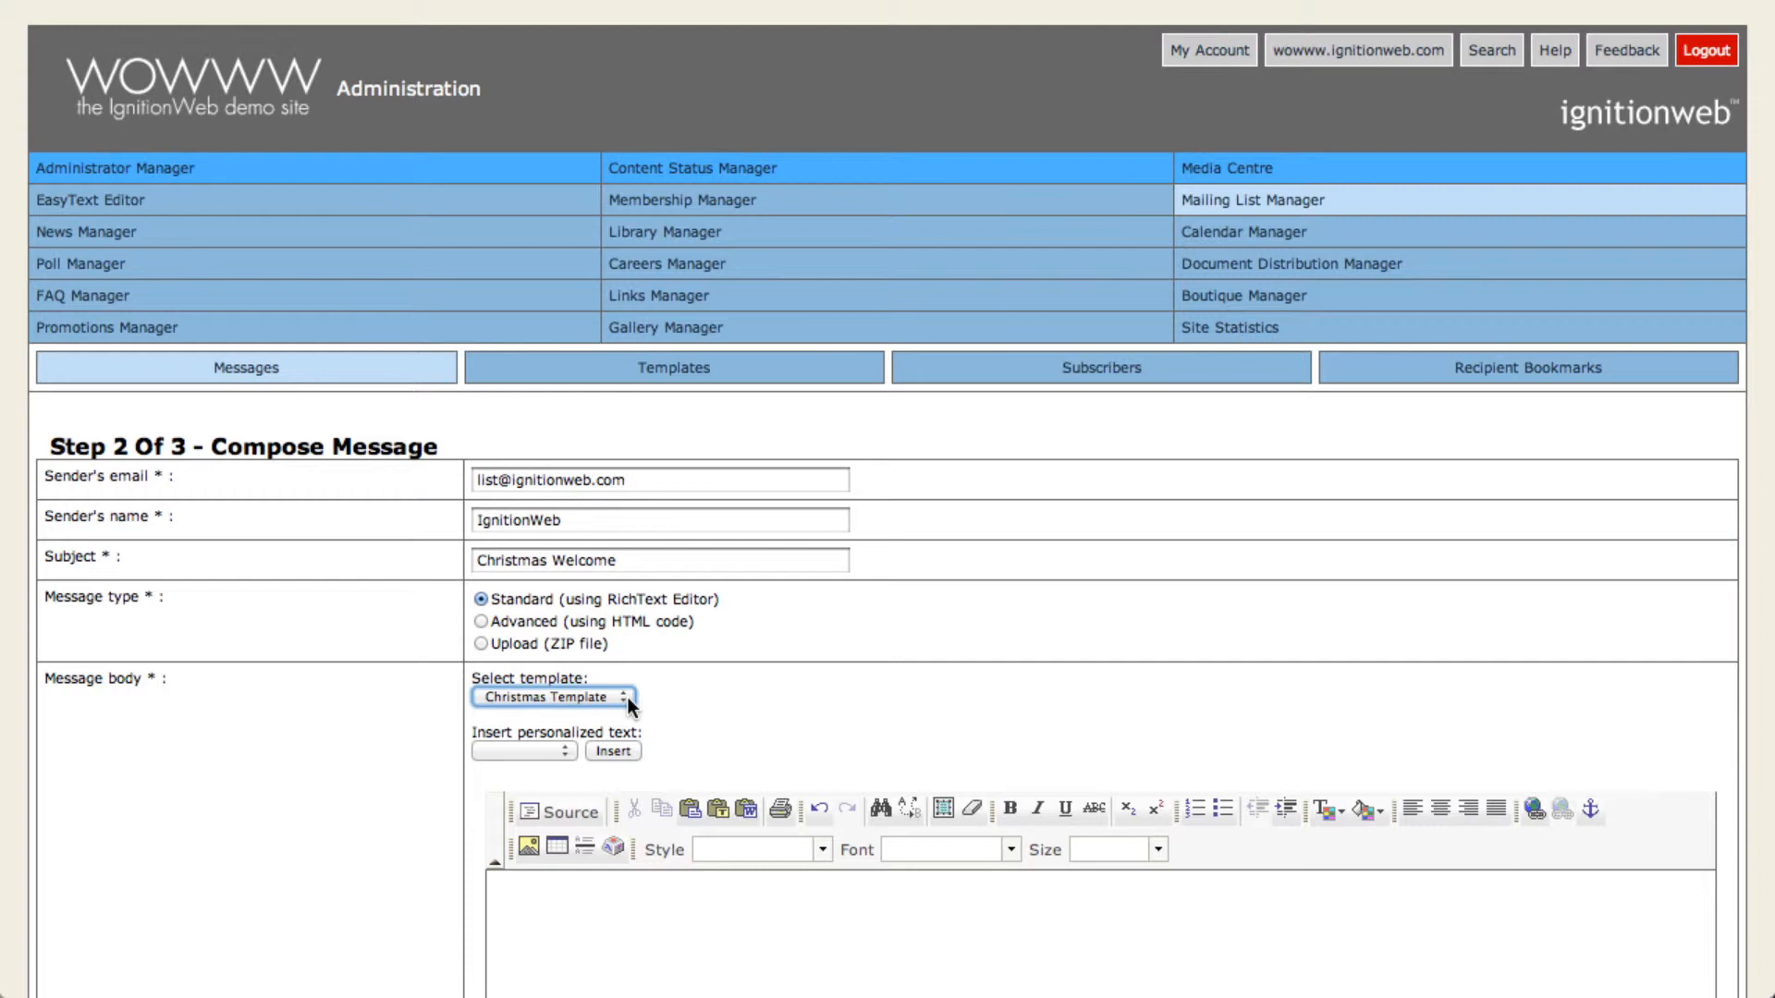
pyautogui.click(570, 747)
pyautogui.click(562, 762)
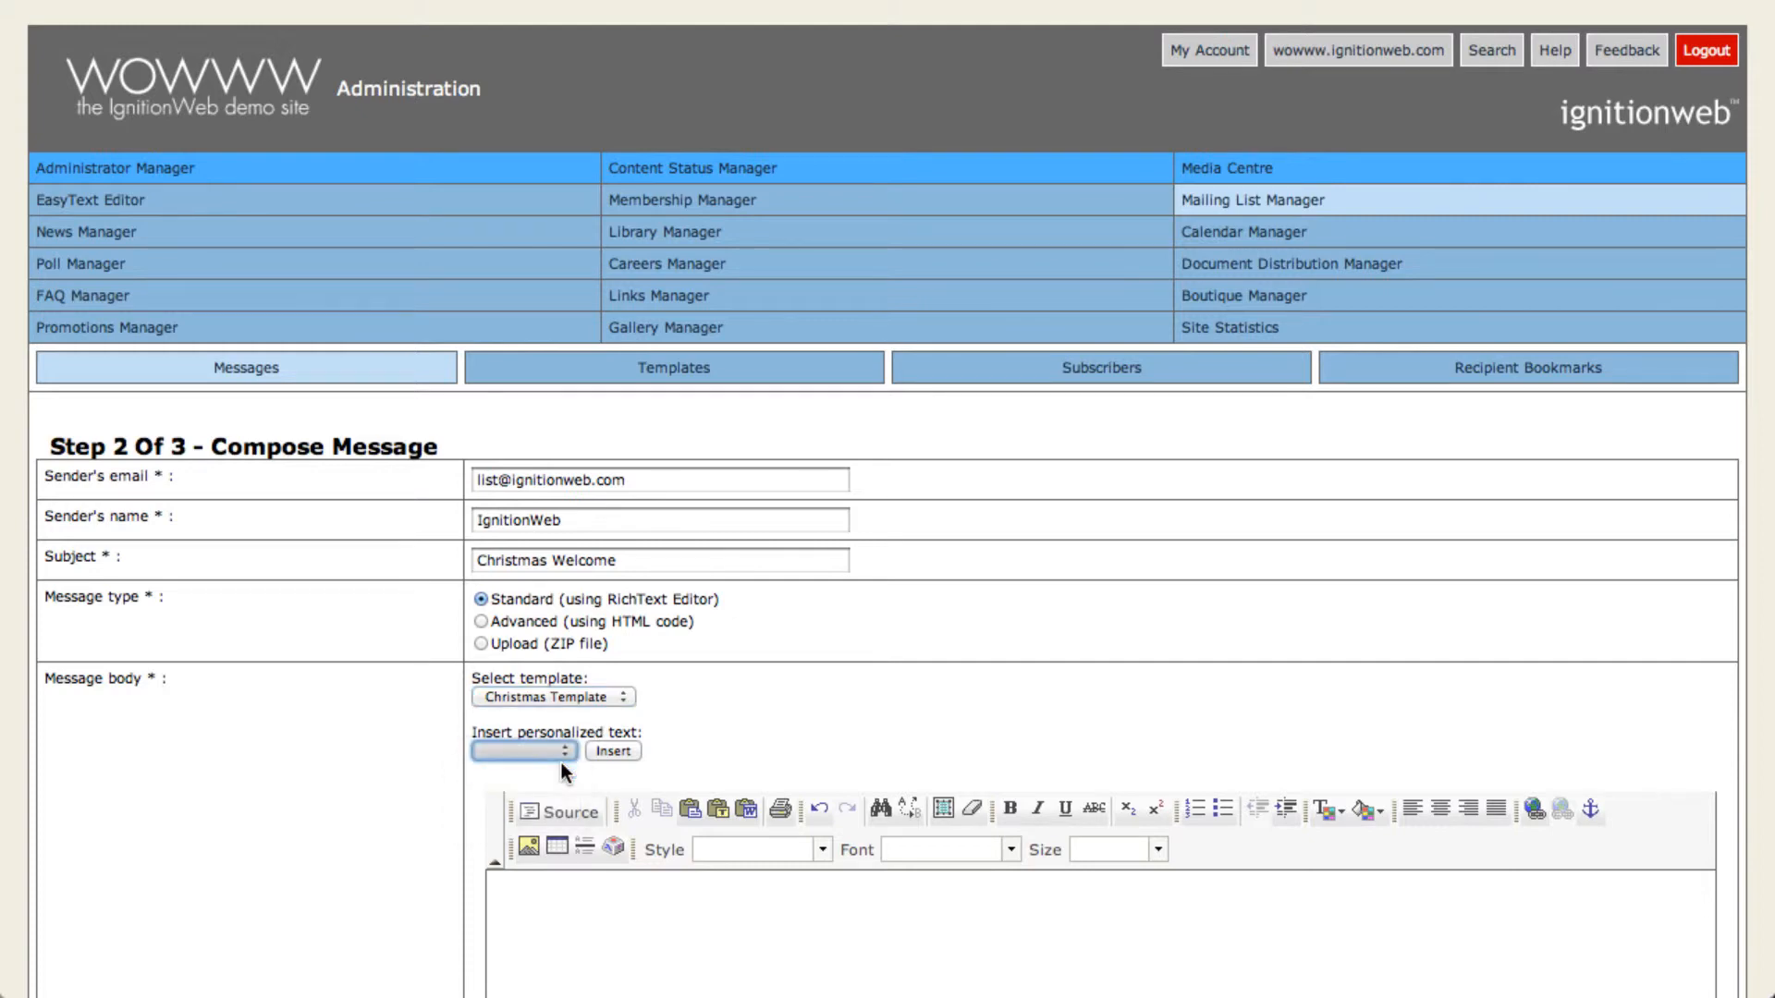
pyautogui.click(613, 751)
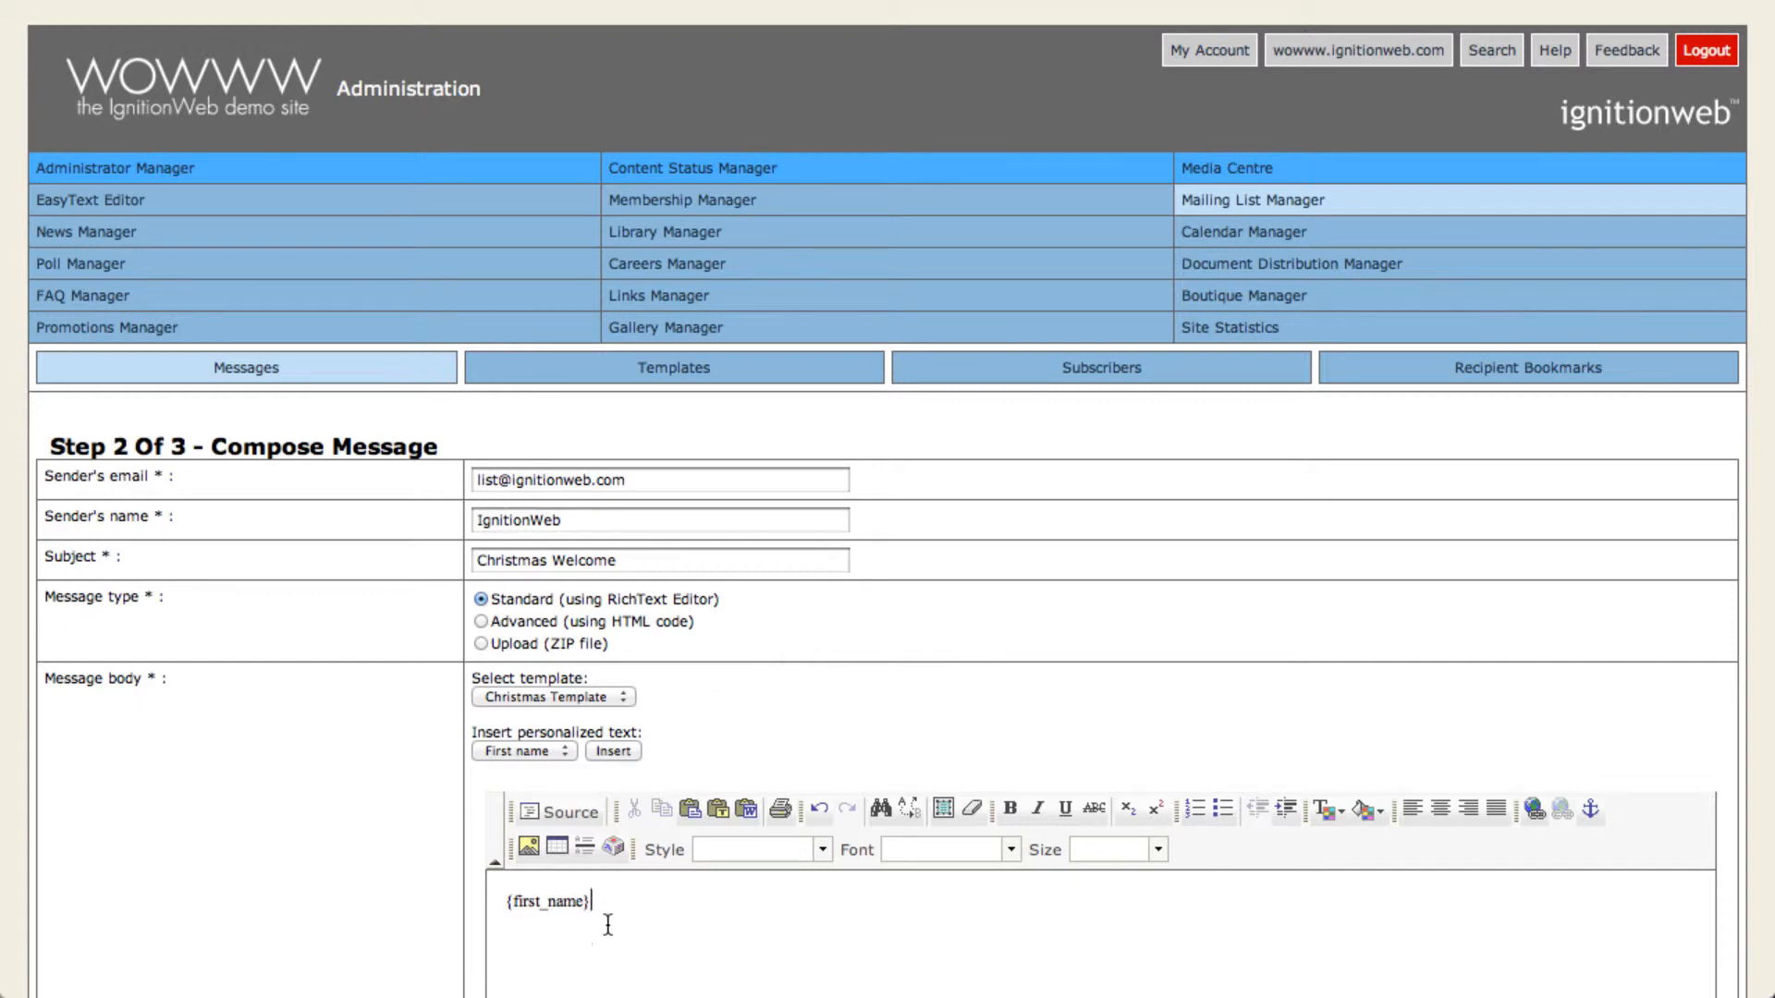
# Paste the copied paragraph beginning "Lundium vut adipiscing" below the first-name placeholder in the message body
pyautogui.press('Return')
pyautogui.click(689, 808)
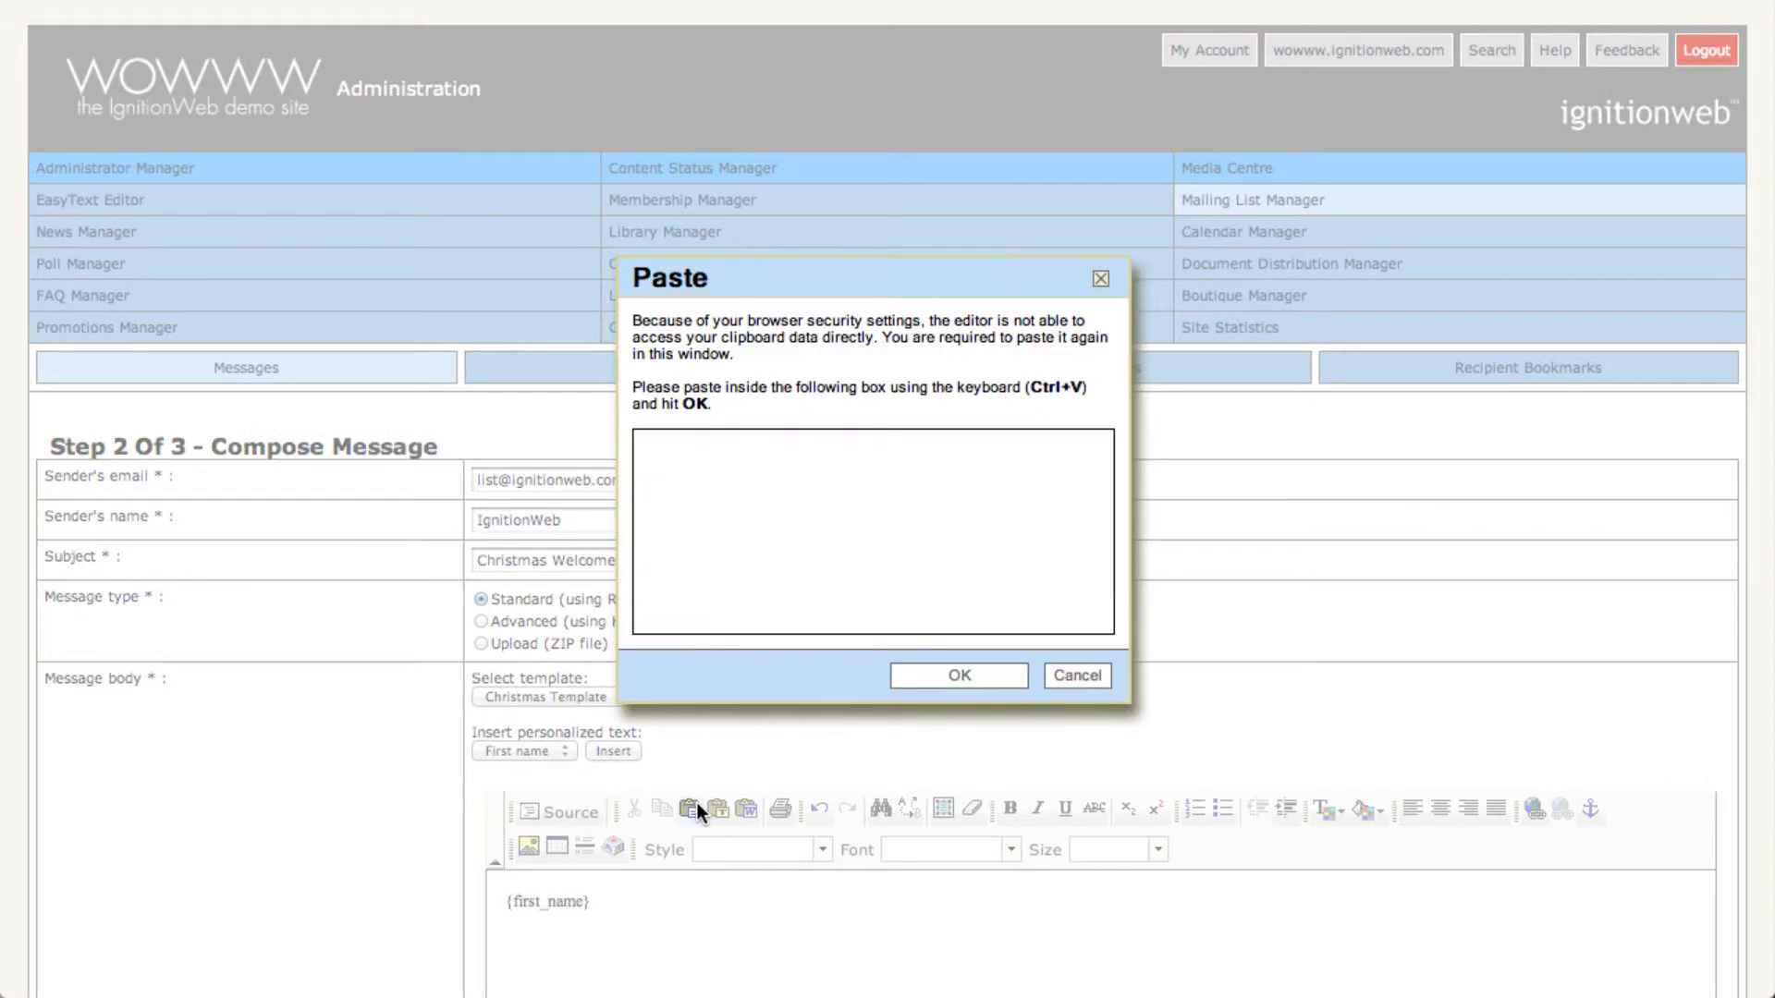
pyautogui.hotkey('ctrl', 'v')
pyautogui.click(943, 675)
# Attach the Christmas Attachment PDF from the Media Centre's Christmas Campaign category to the message
pyautogui.scroll(-5, 940, 682)
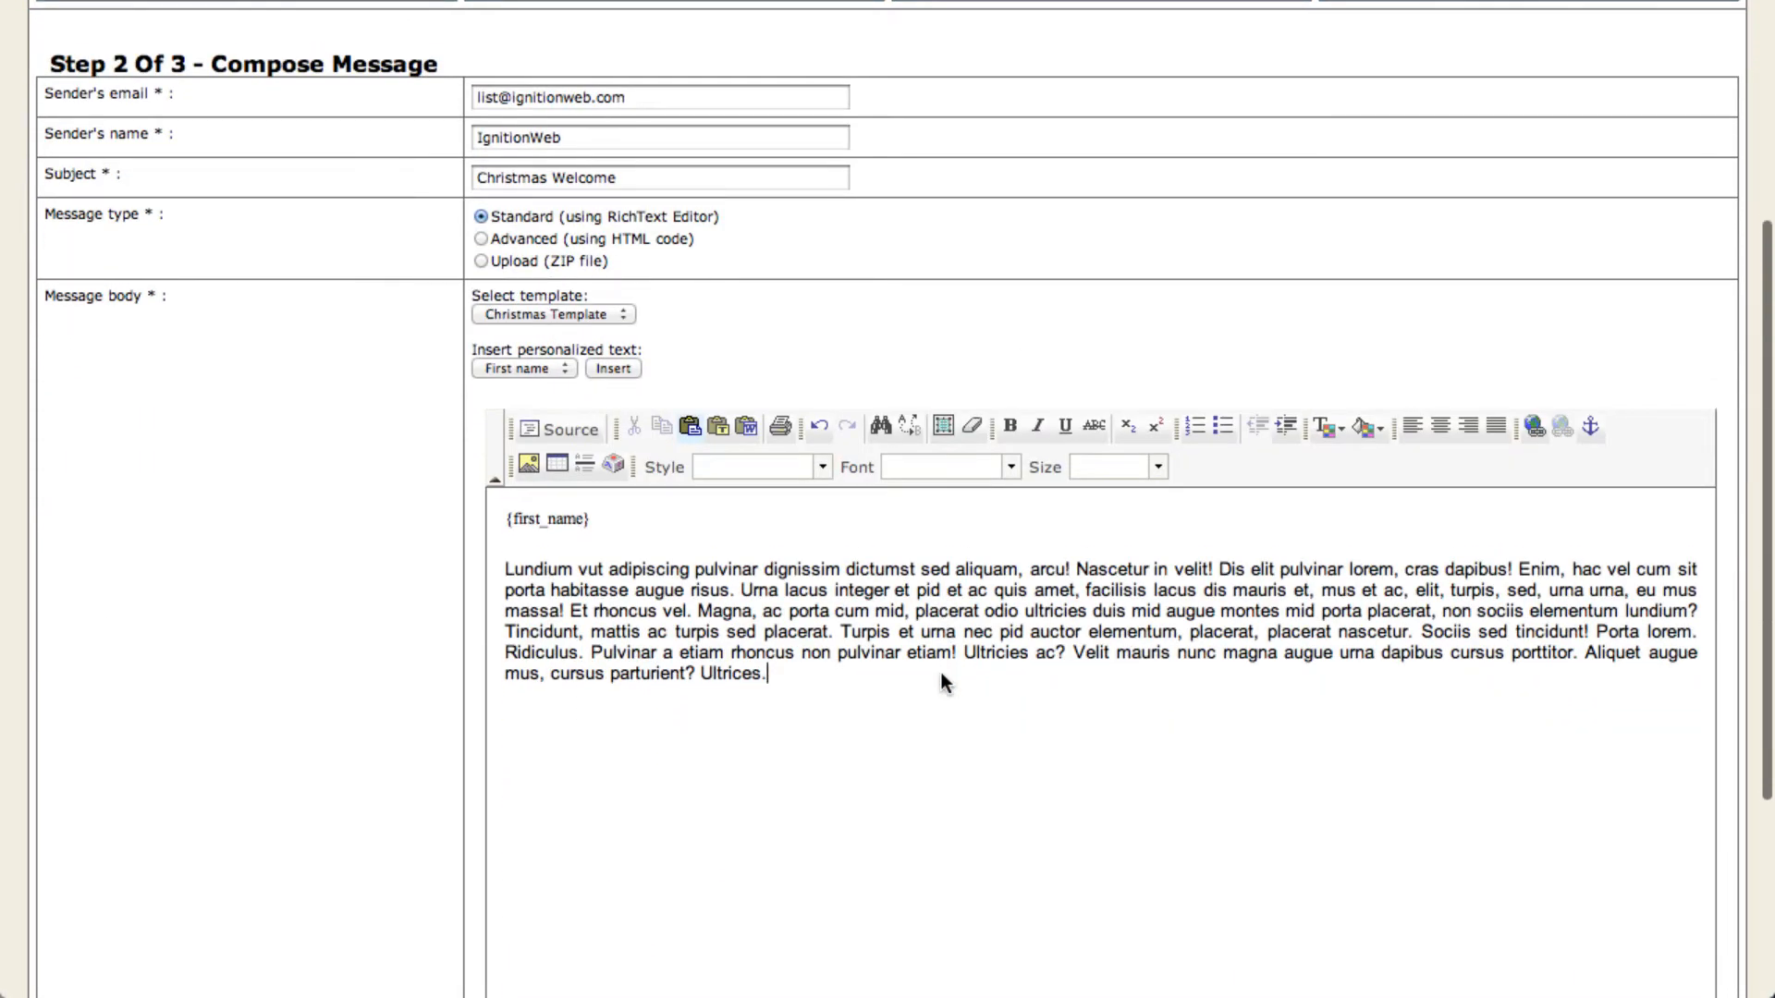
pyautogui.scroll(-2, 940, 678)
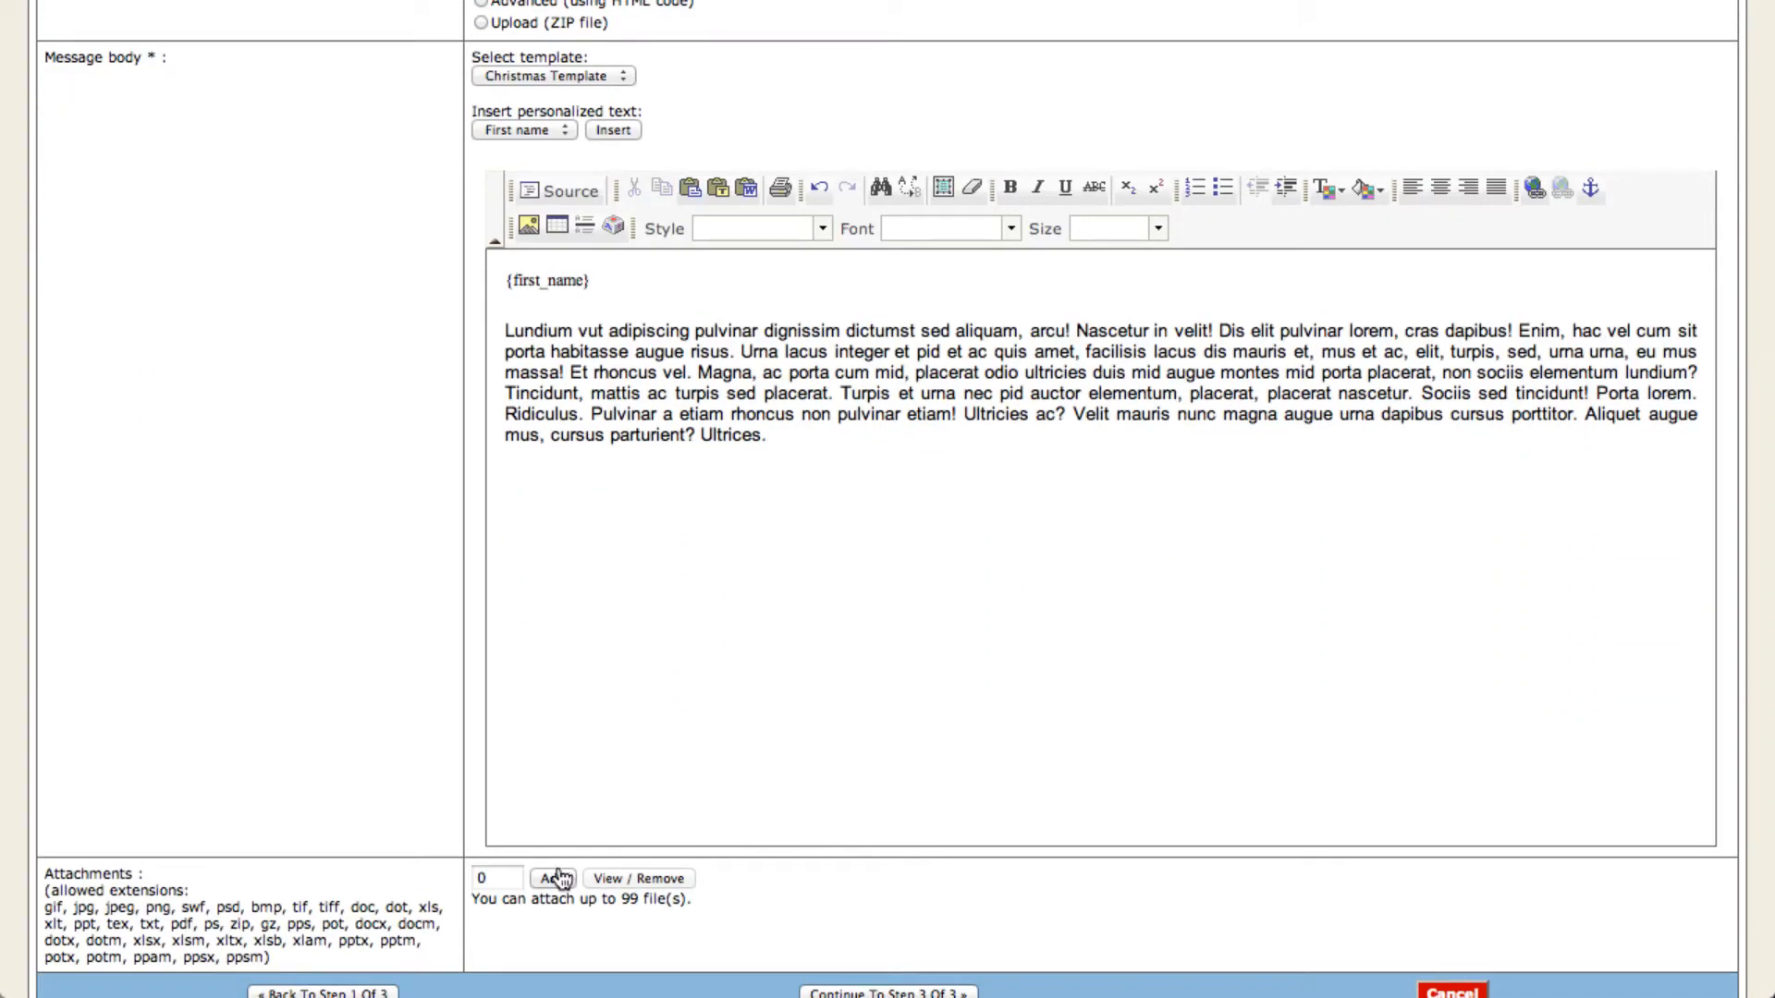
pyautogui.click(558, 878)
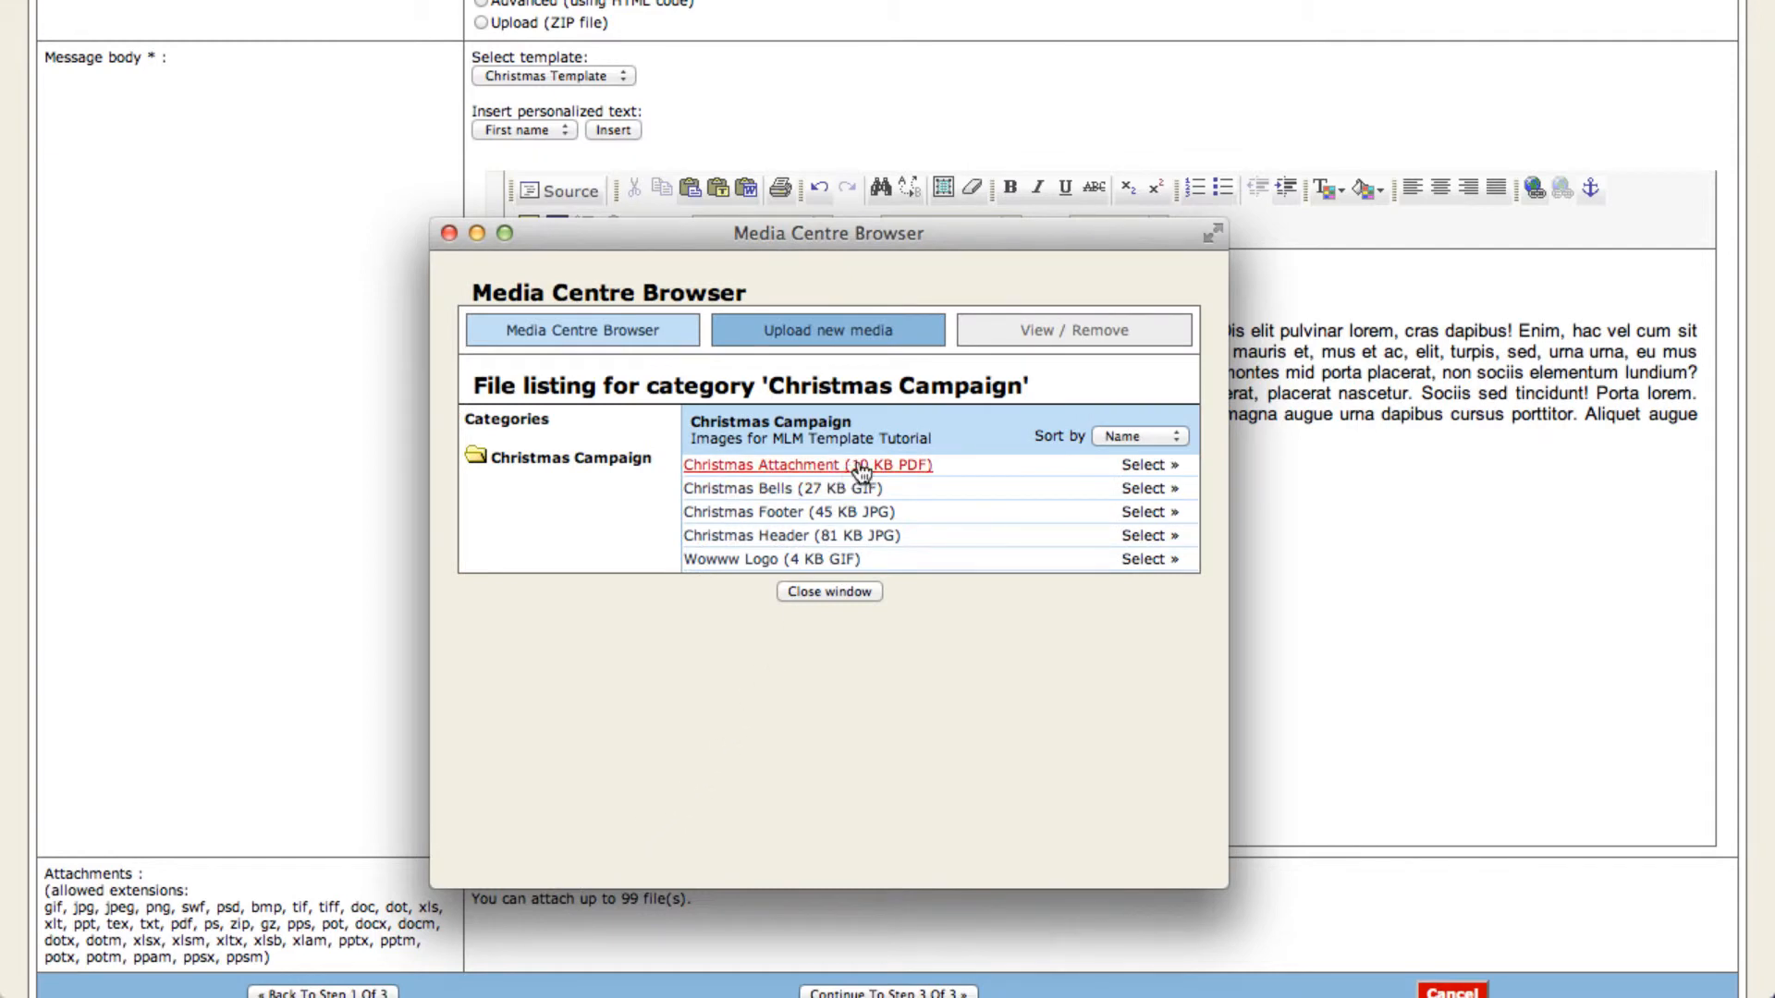
pyautogui.click(1149, 470)
pyautogui.click(652, 520)
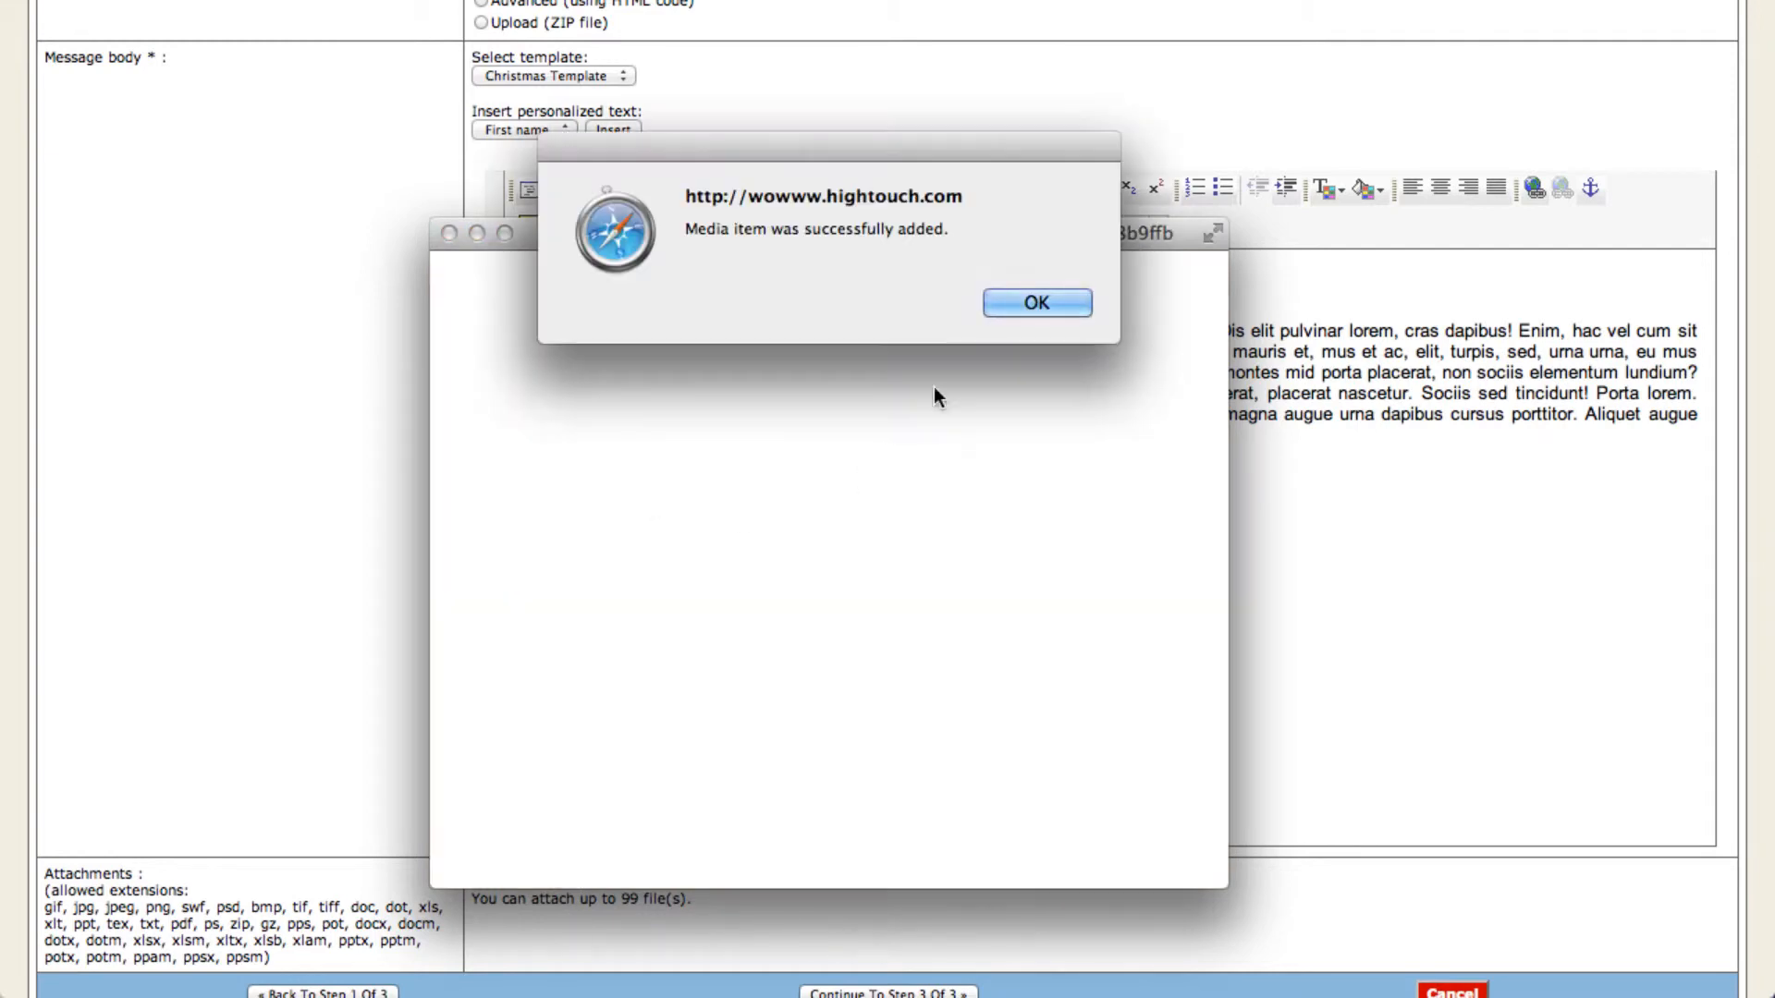
pyautogui.click(1034, 304)
pyautogui.click(822, 505)
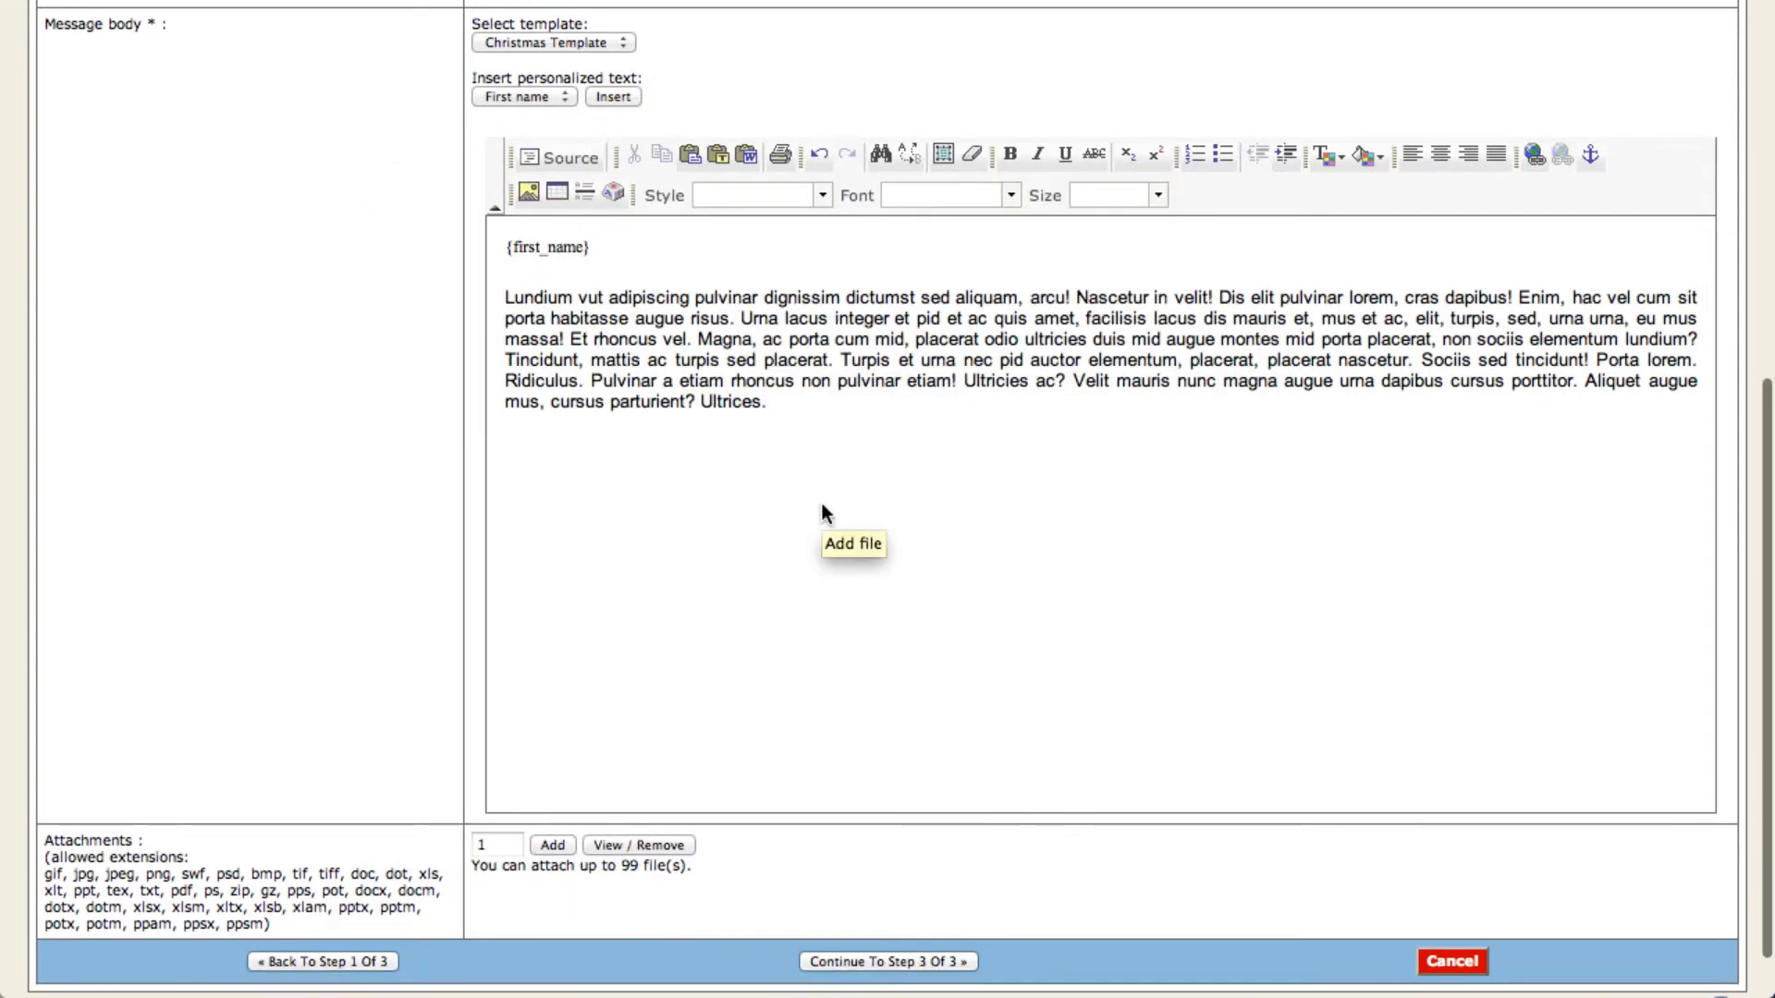
# Continue to the confirmation step and review the message filters and the 50-per-page recipient list
pyautogui.click(907, 961)
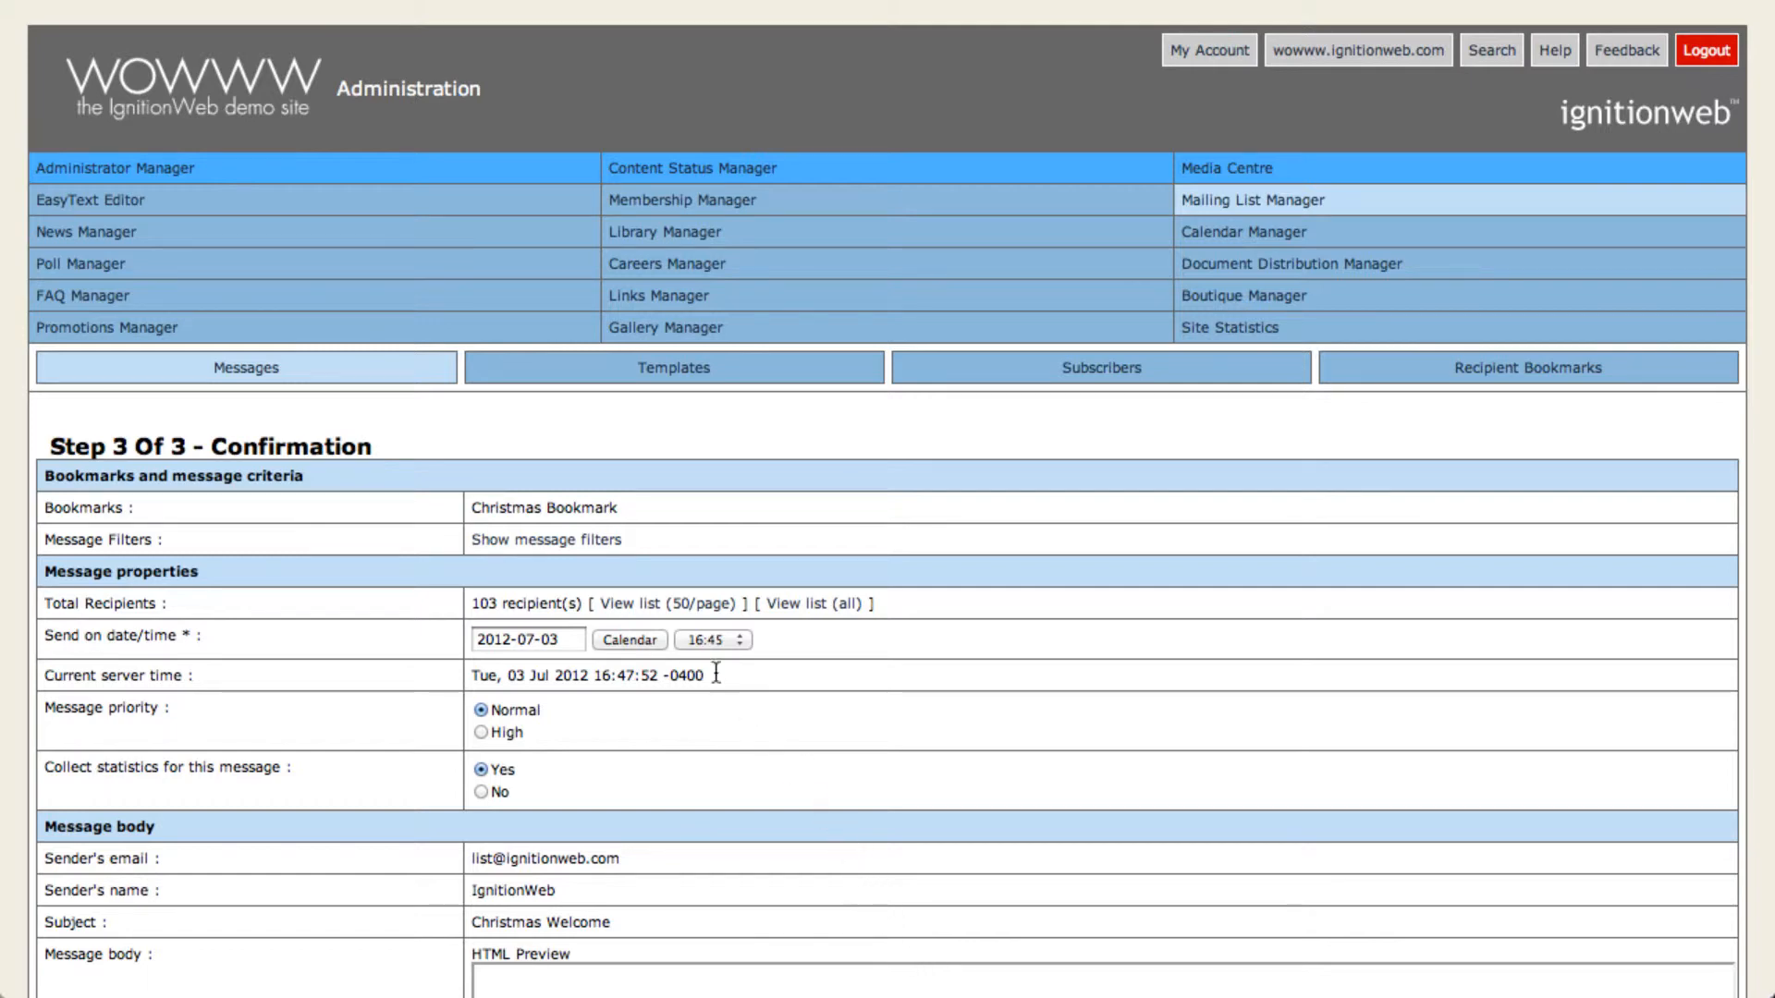
pyautogui.click(591, 540)
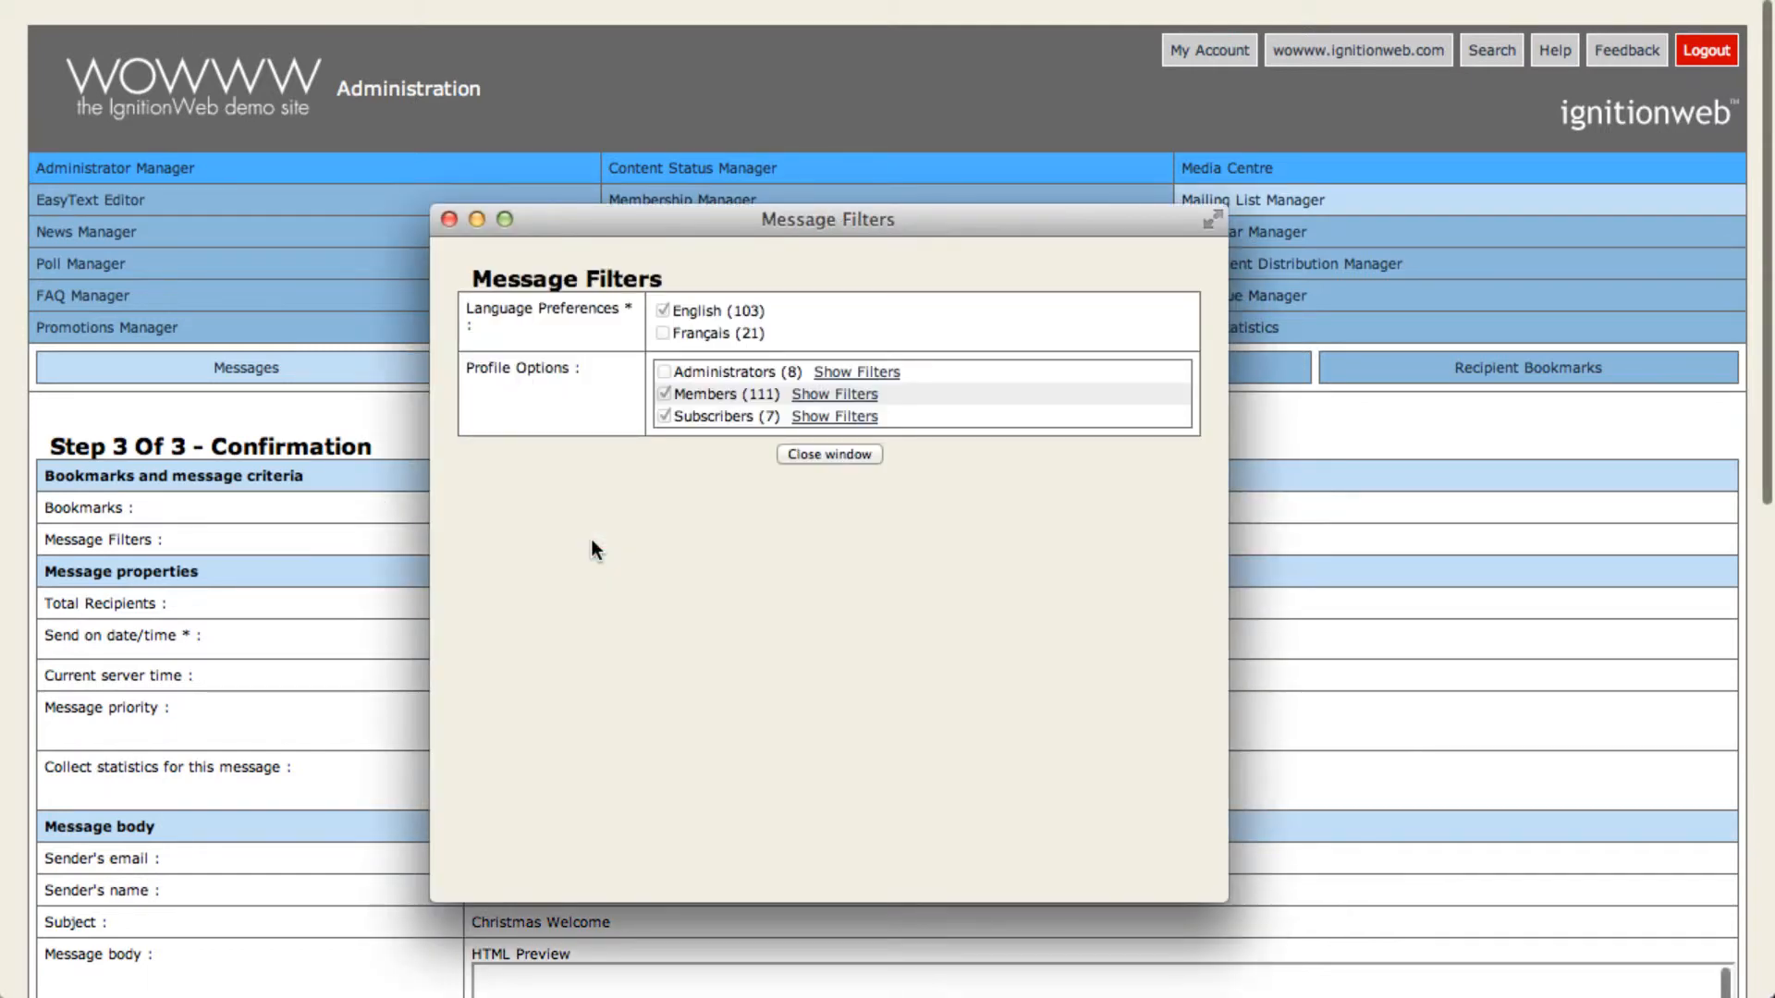
pyautogui.click(753, 460)
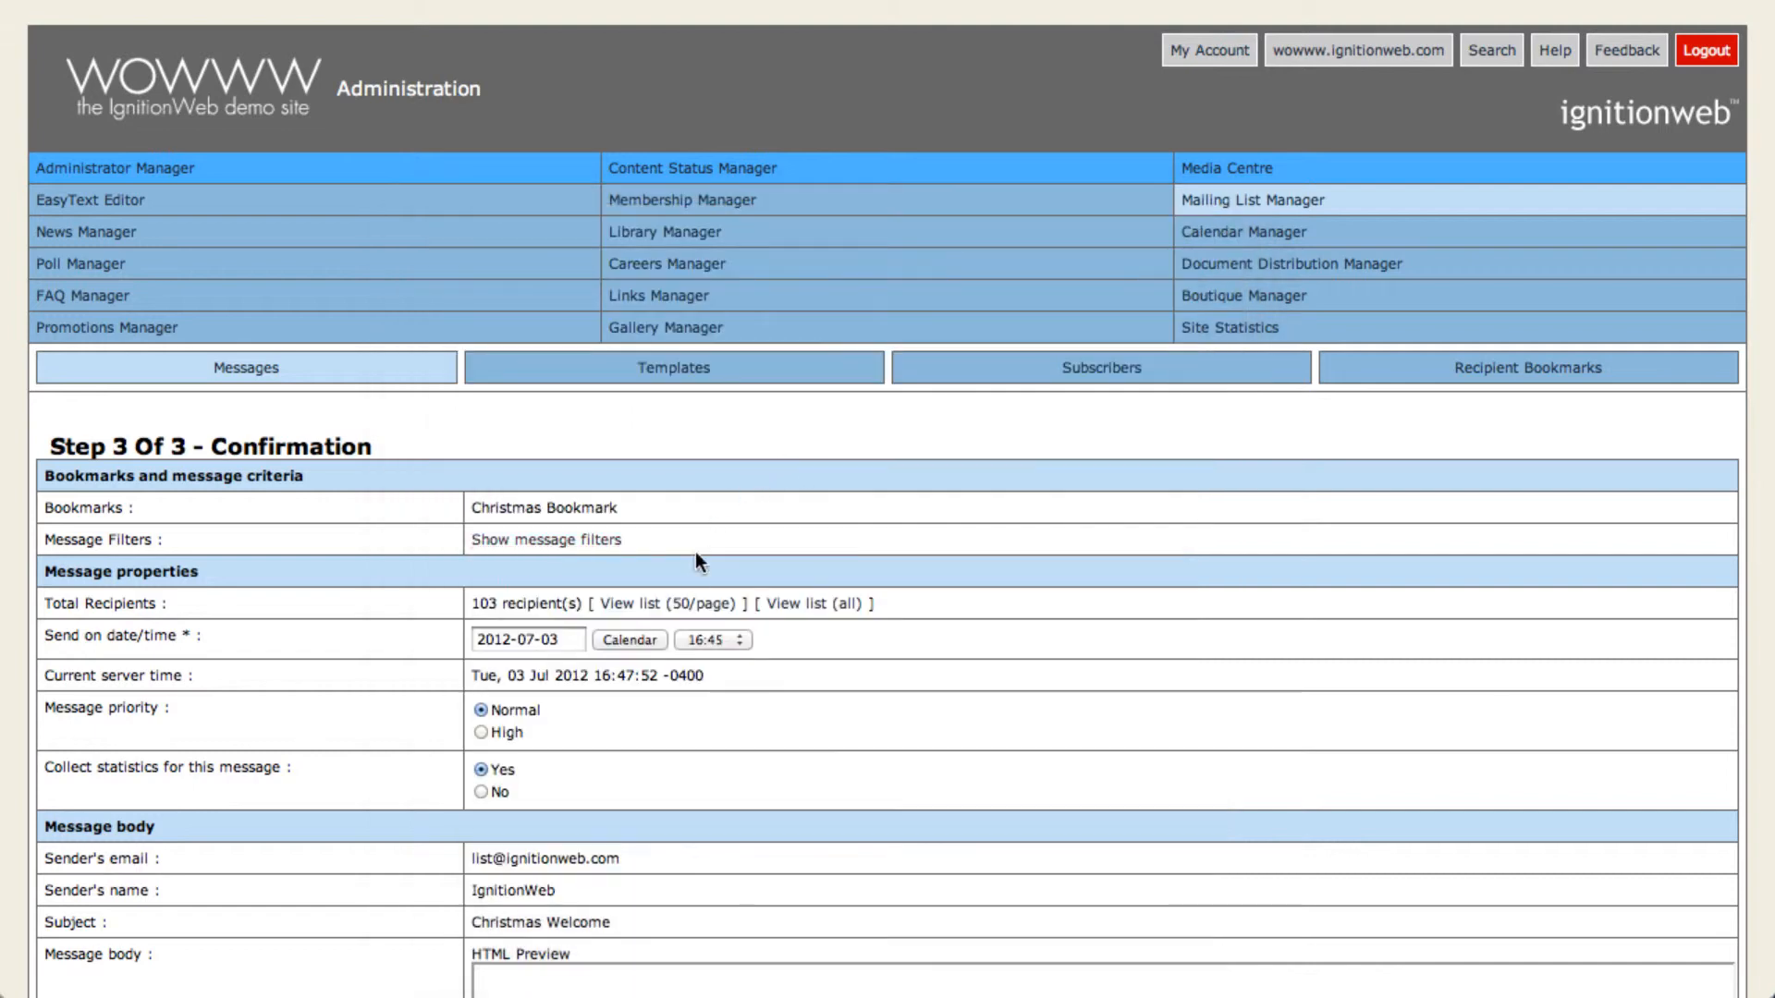
pyautogui.click(682, 601)
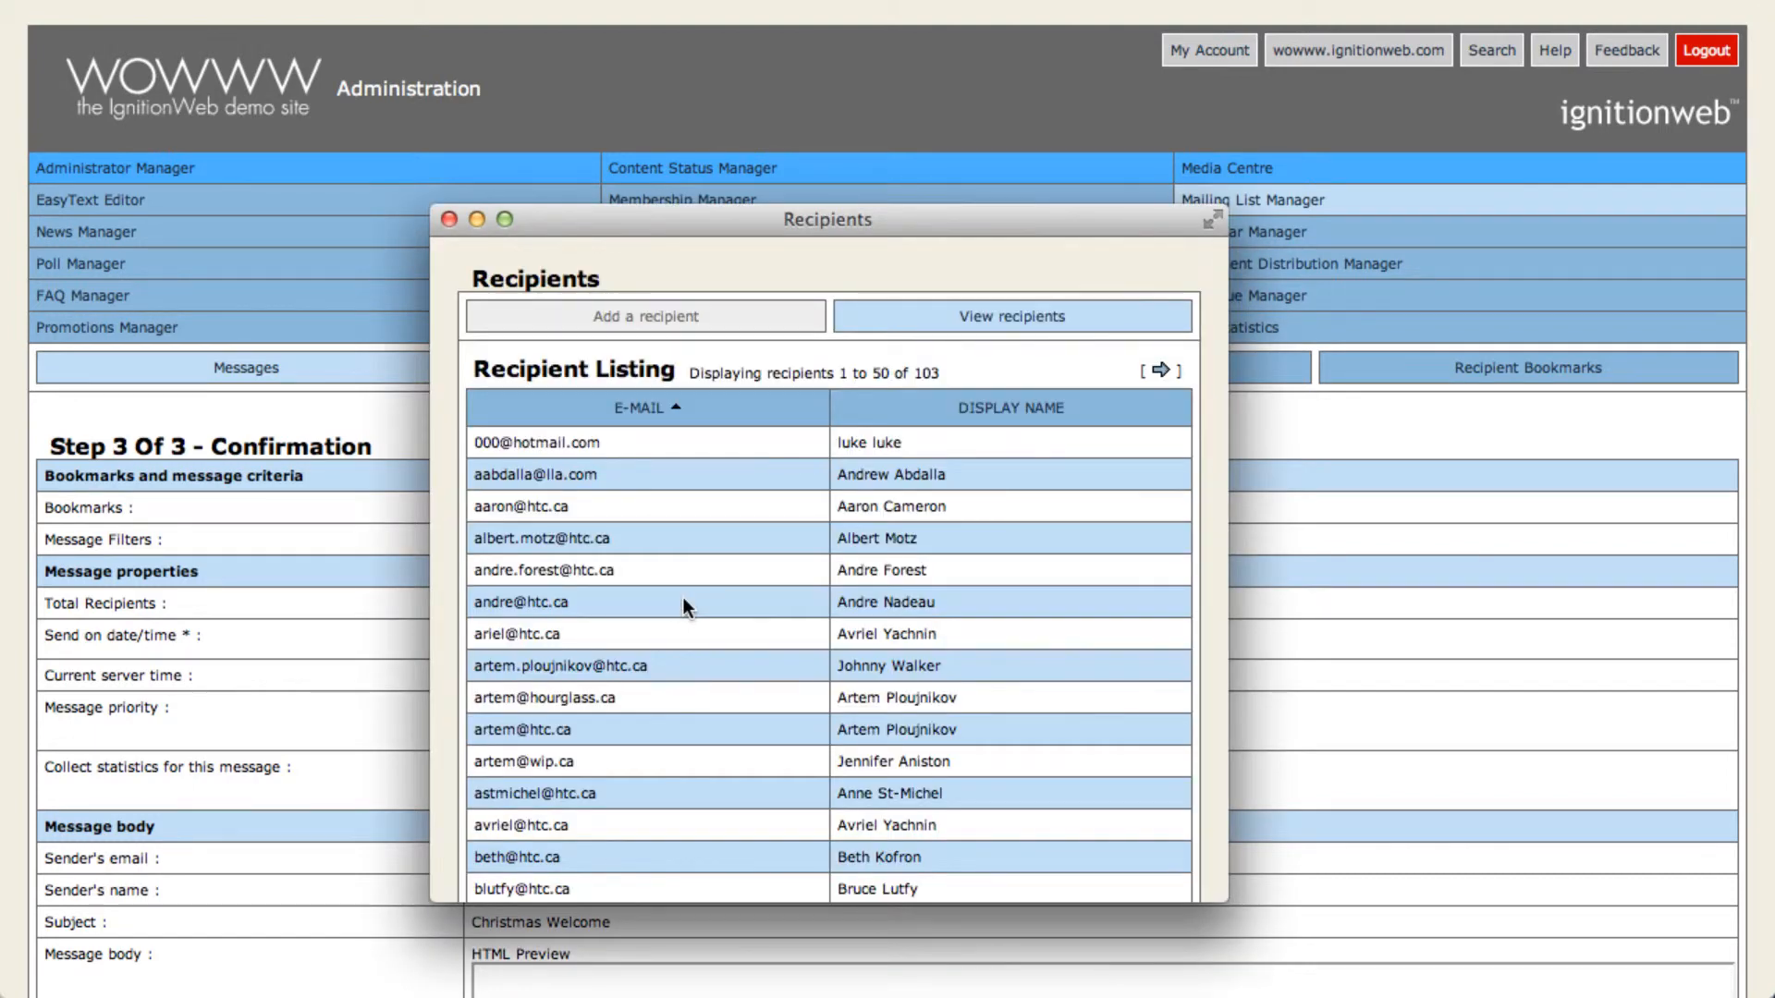
pyautogui.click(447, 219)
# Schedule the message to be sent on 2012-12-25 at 08:00
pyautogui.click(636, 638)
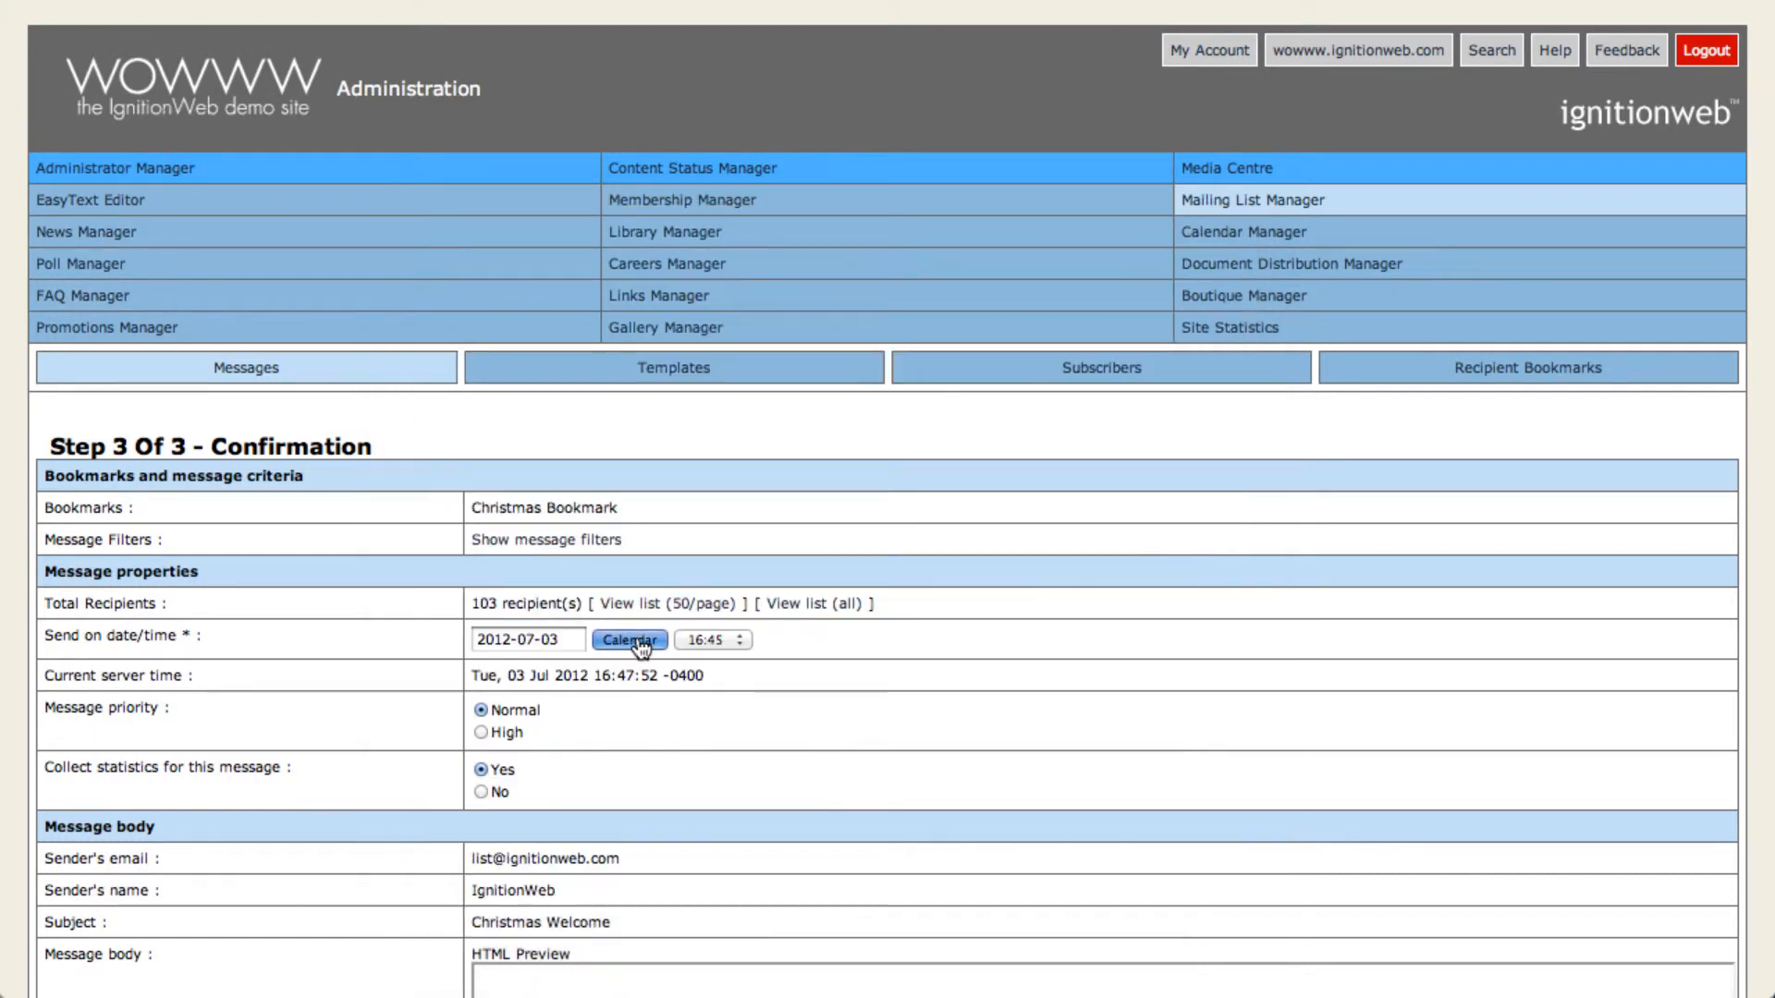
pyautogui.click(955, 461)
pyautogui.click(955, 461)
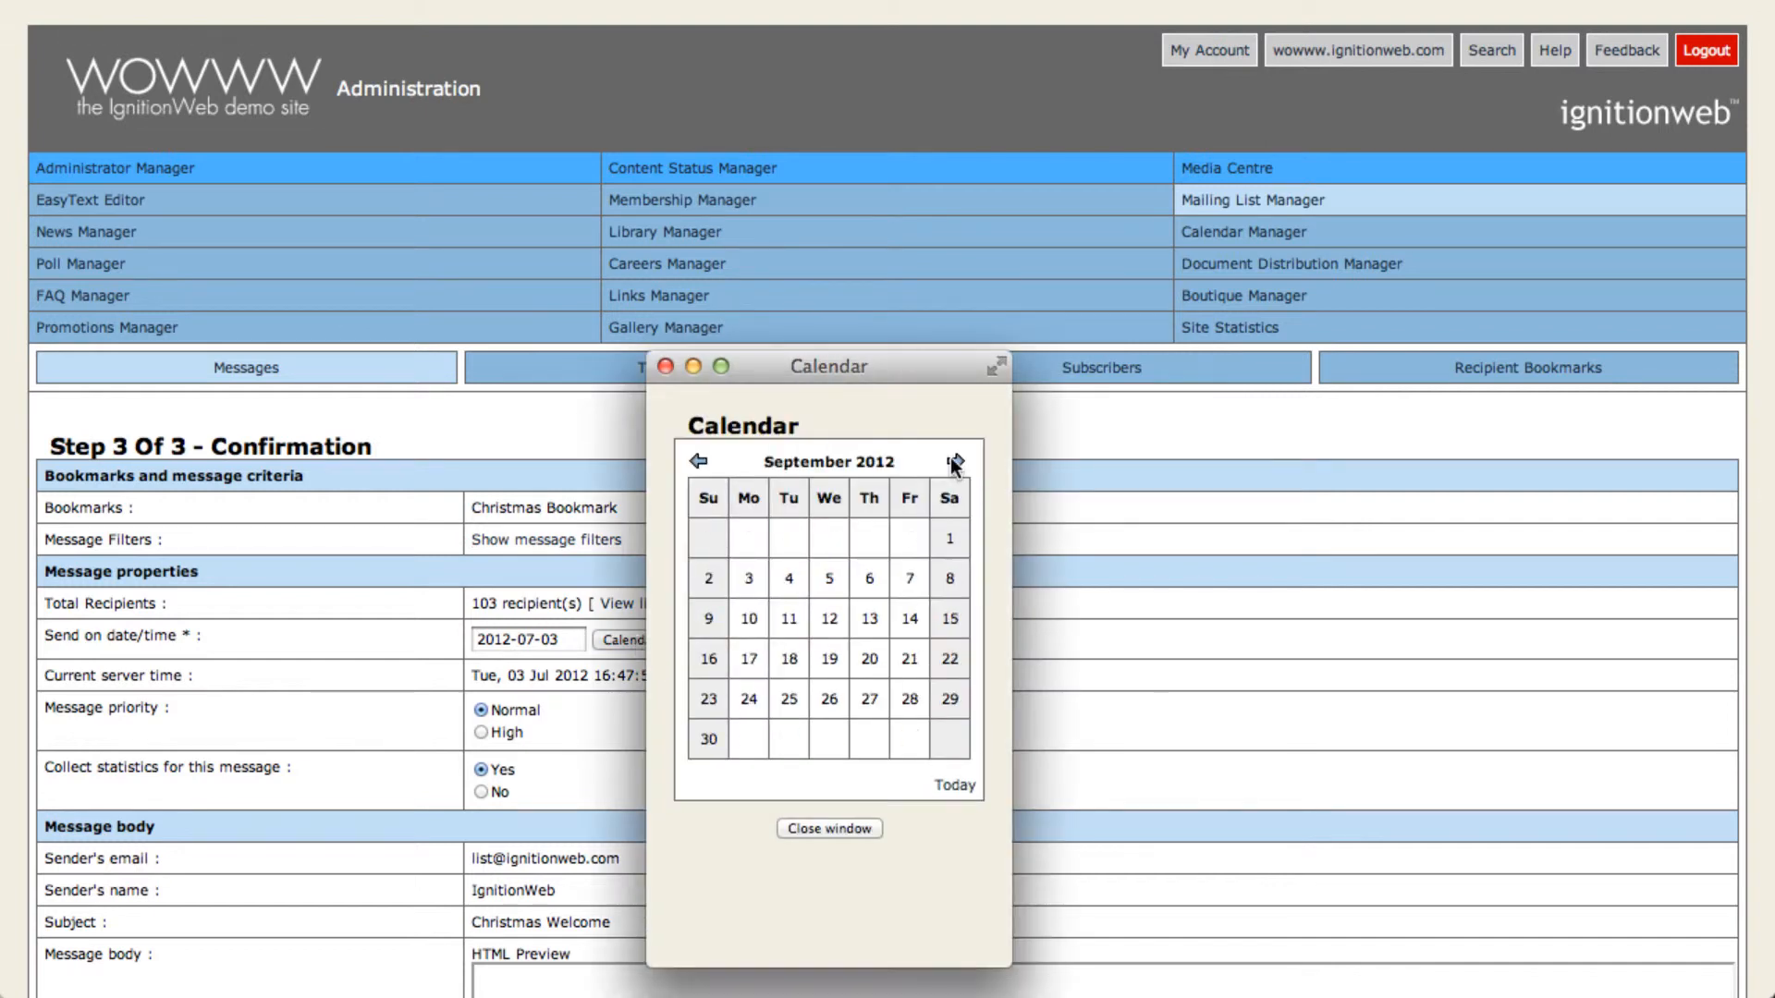
pyautogui.click(955, 461)
pyautogui.click(955, 460)
pyautogui.click(955, 460)
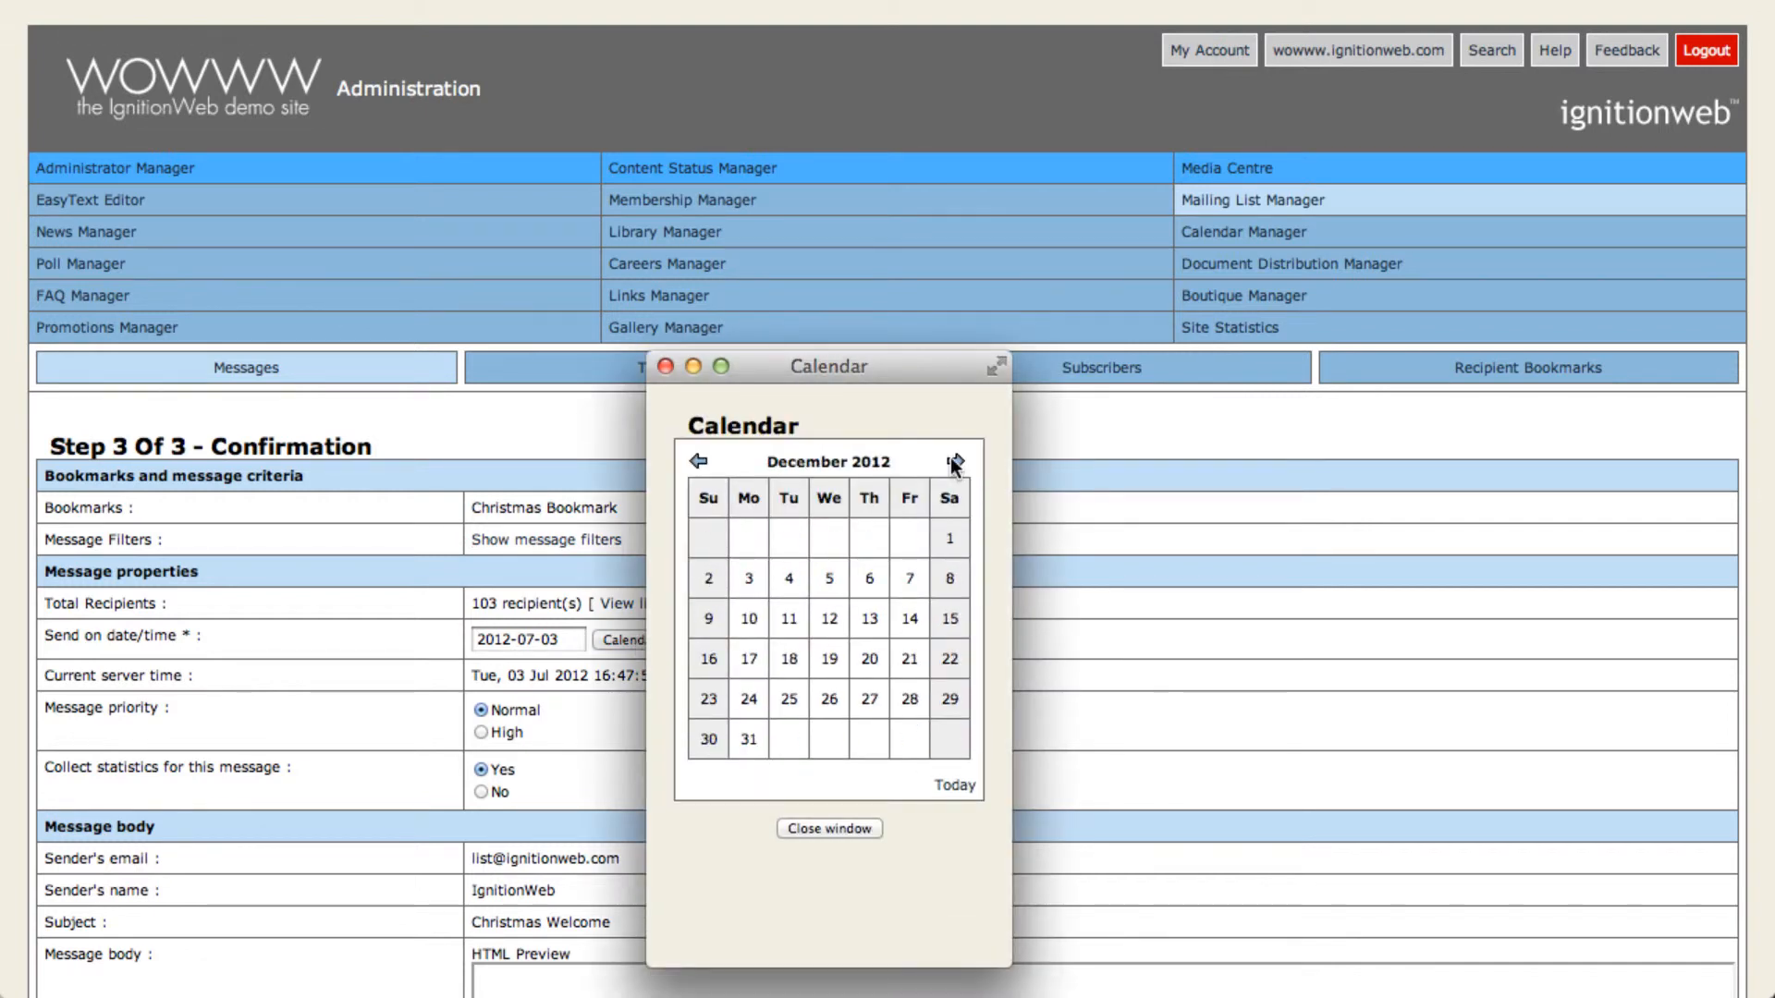
pyautogui.click(790, 698)
pyautogui.click(741, 639)
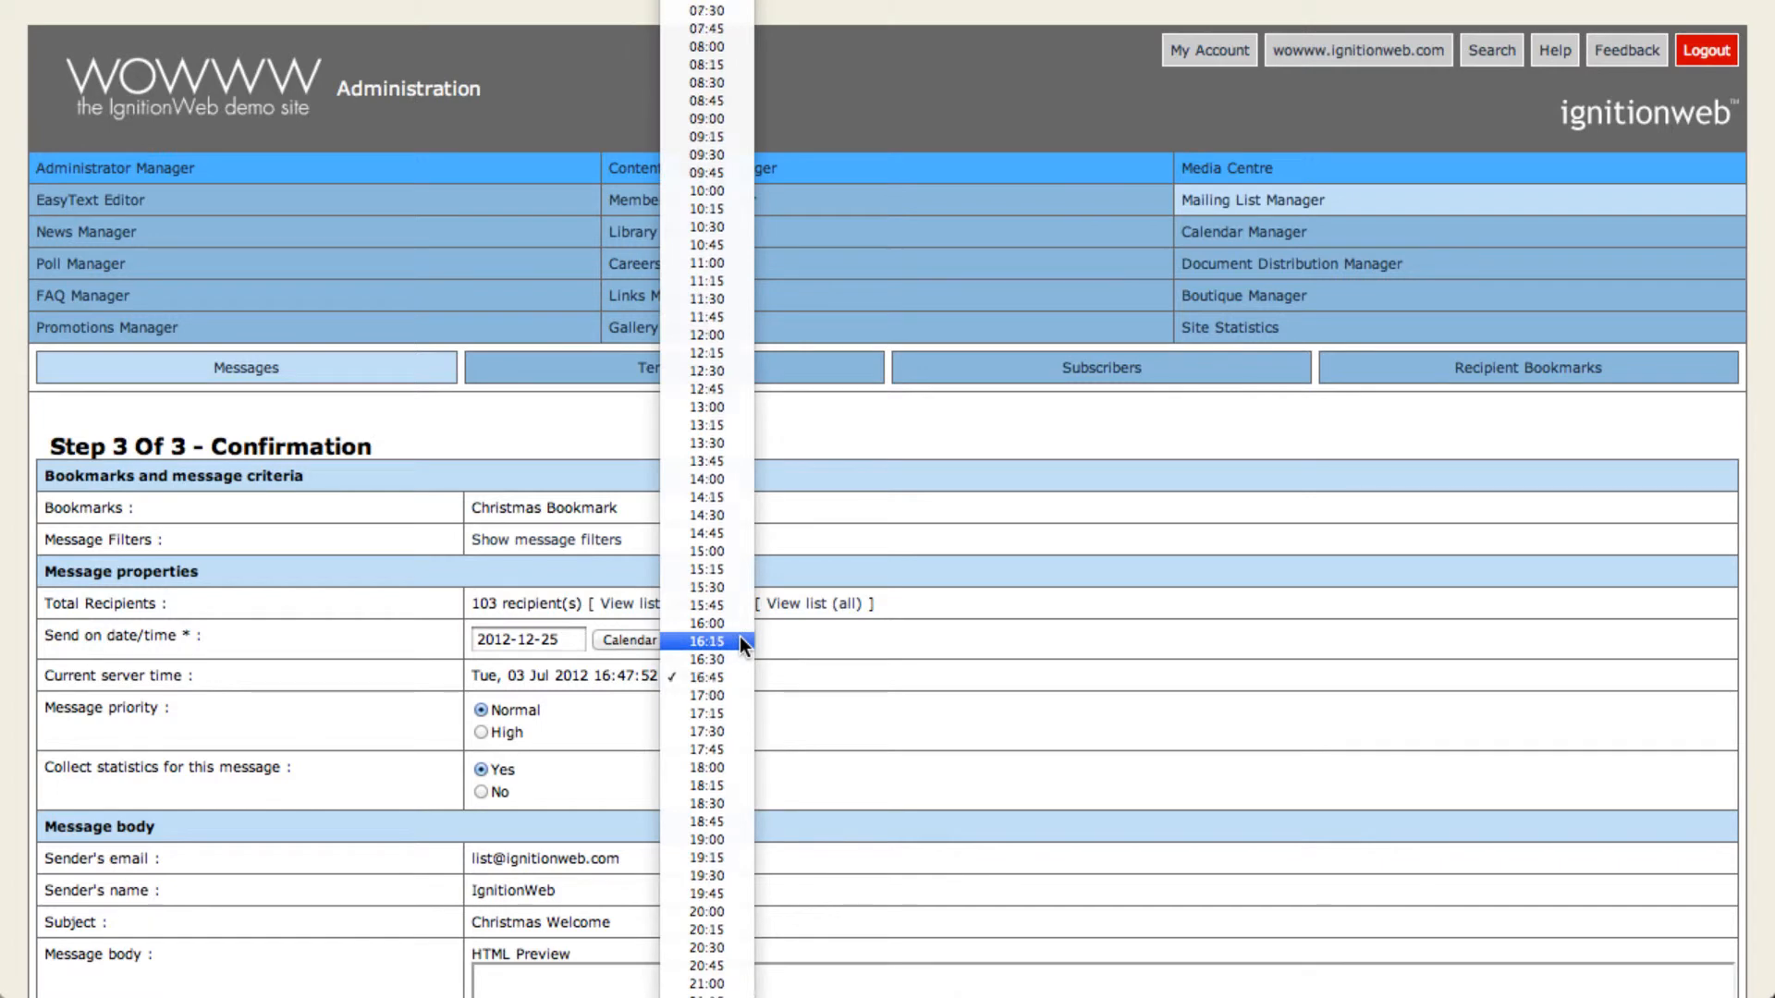
pyautogui.click(706, 154)
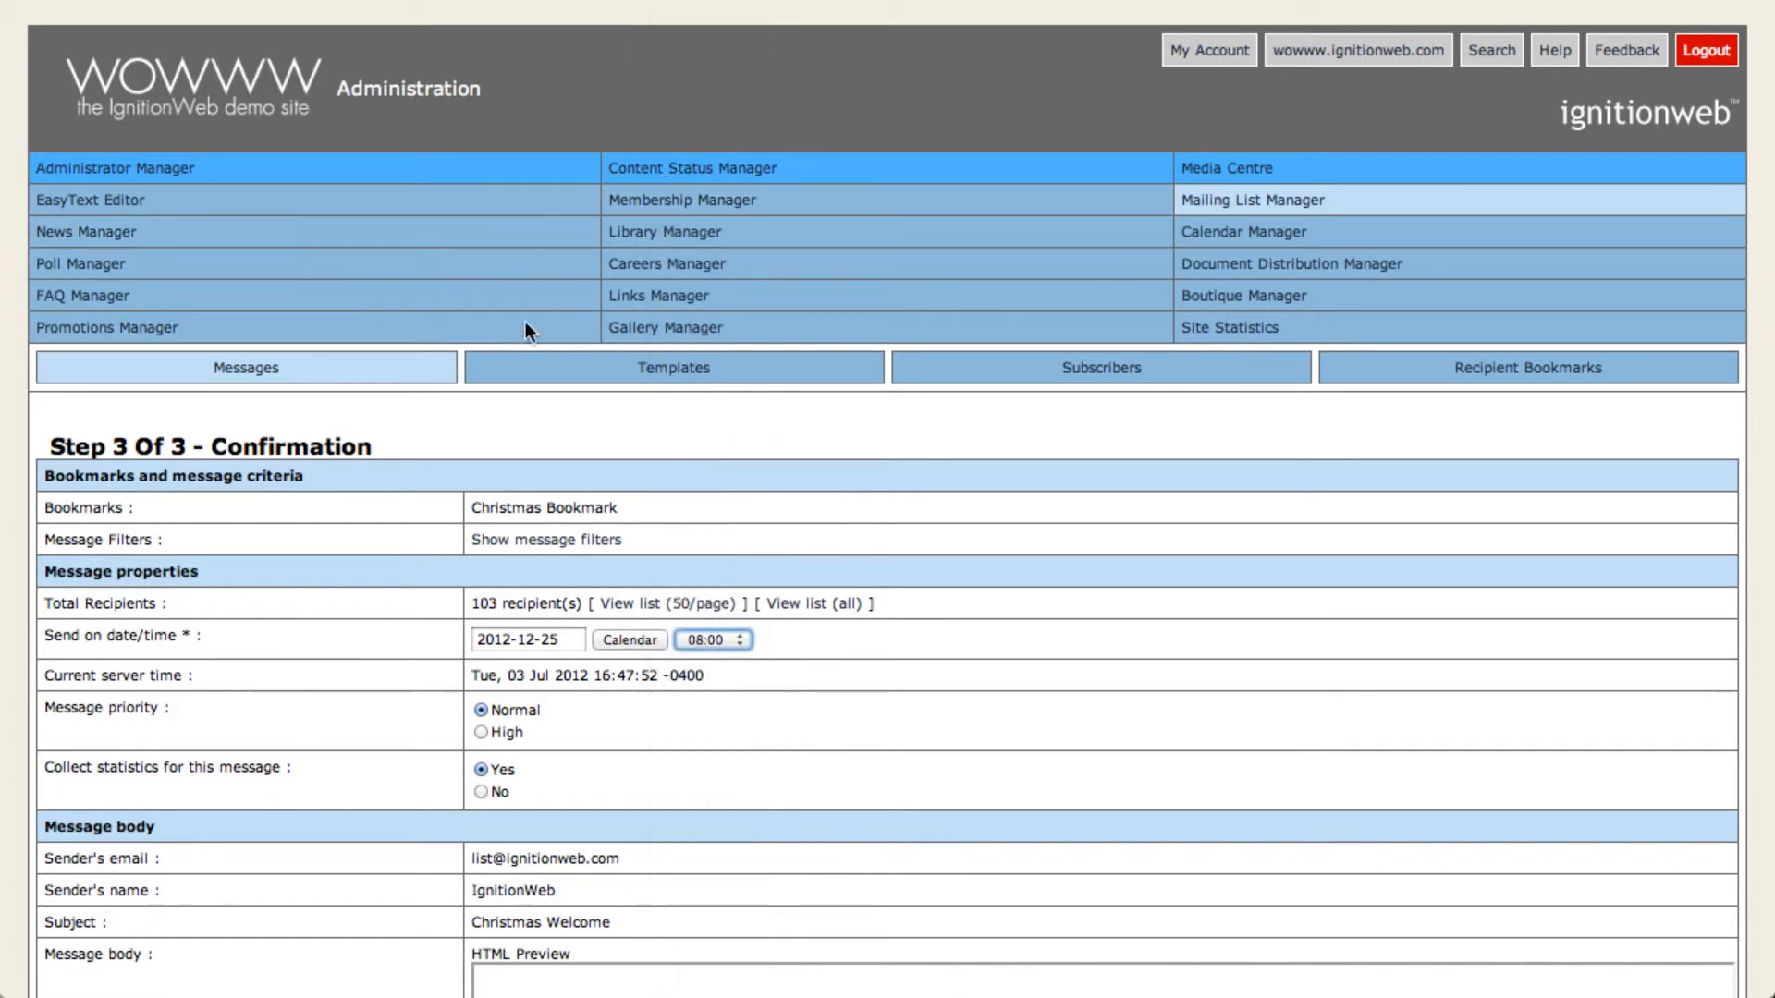
# Keep the message priority at Normal and statistics collection for the message at Yes
pyautogui.click(480, 710)
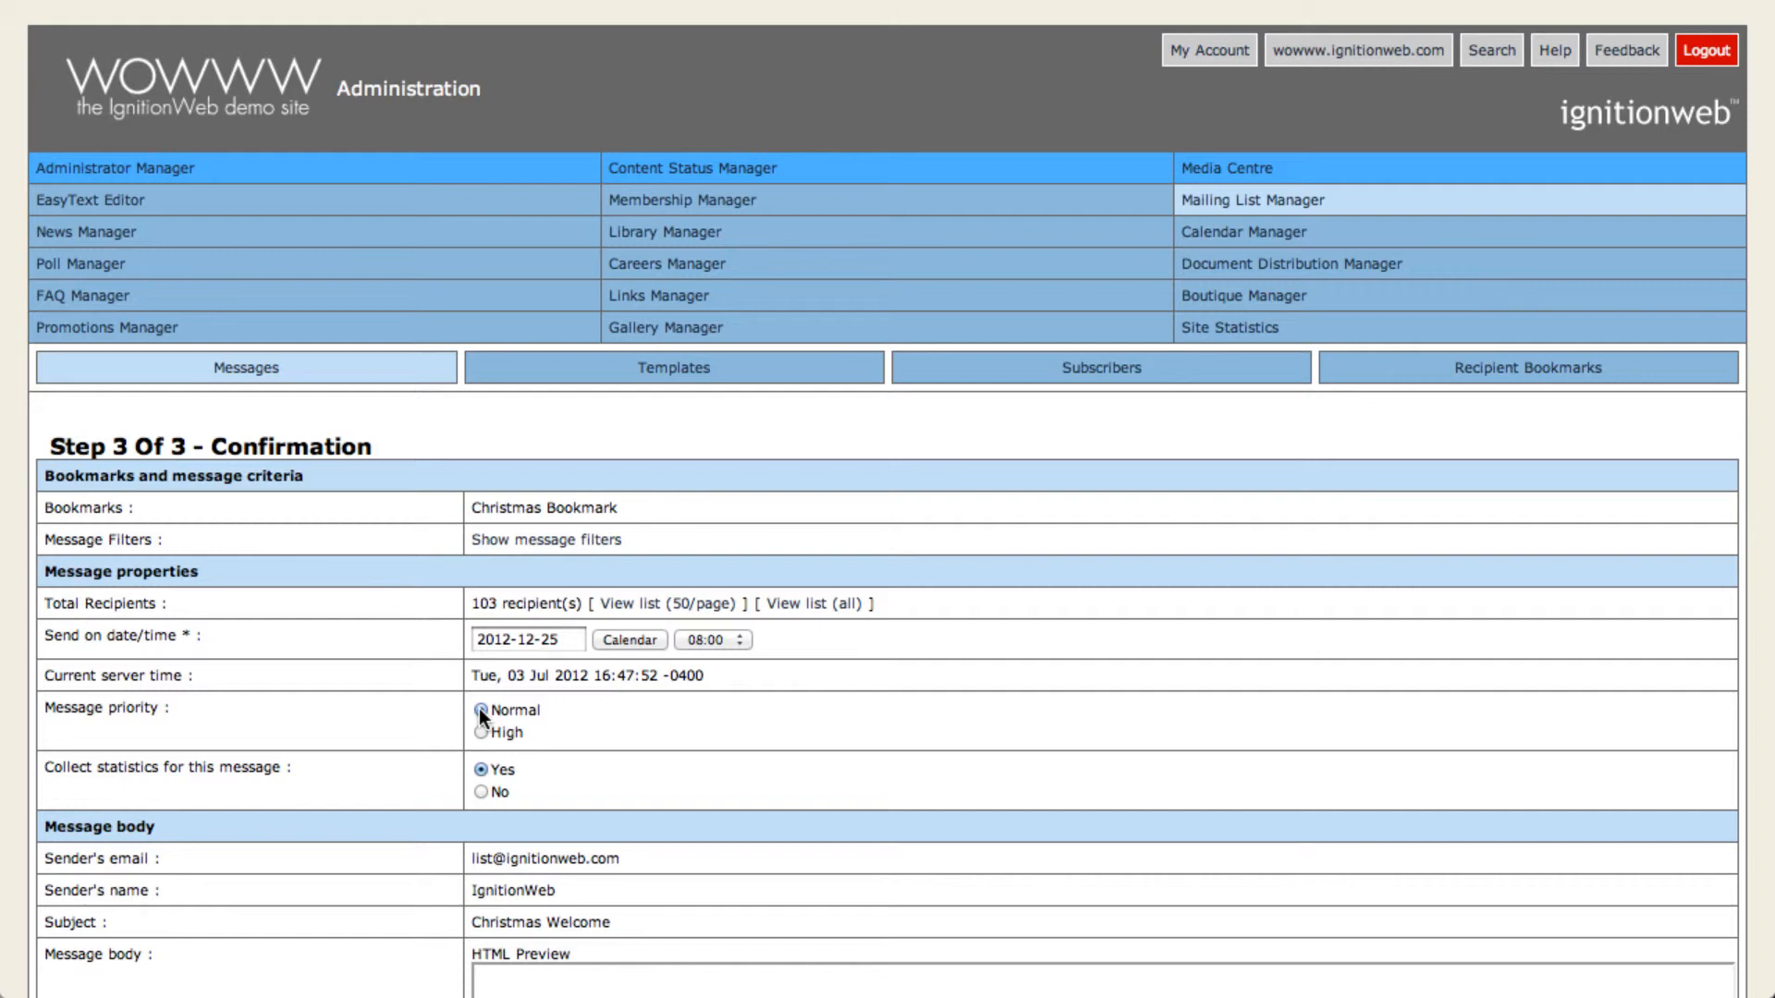
pyautogui.click(481, 770)
# Review the message body's HTML and text previews and the attachment listed below them
pyautogui.scroll(-5, 482, 776)
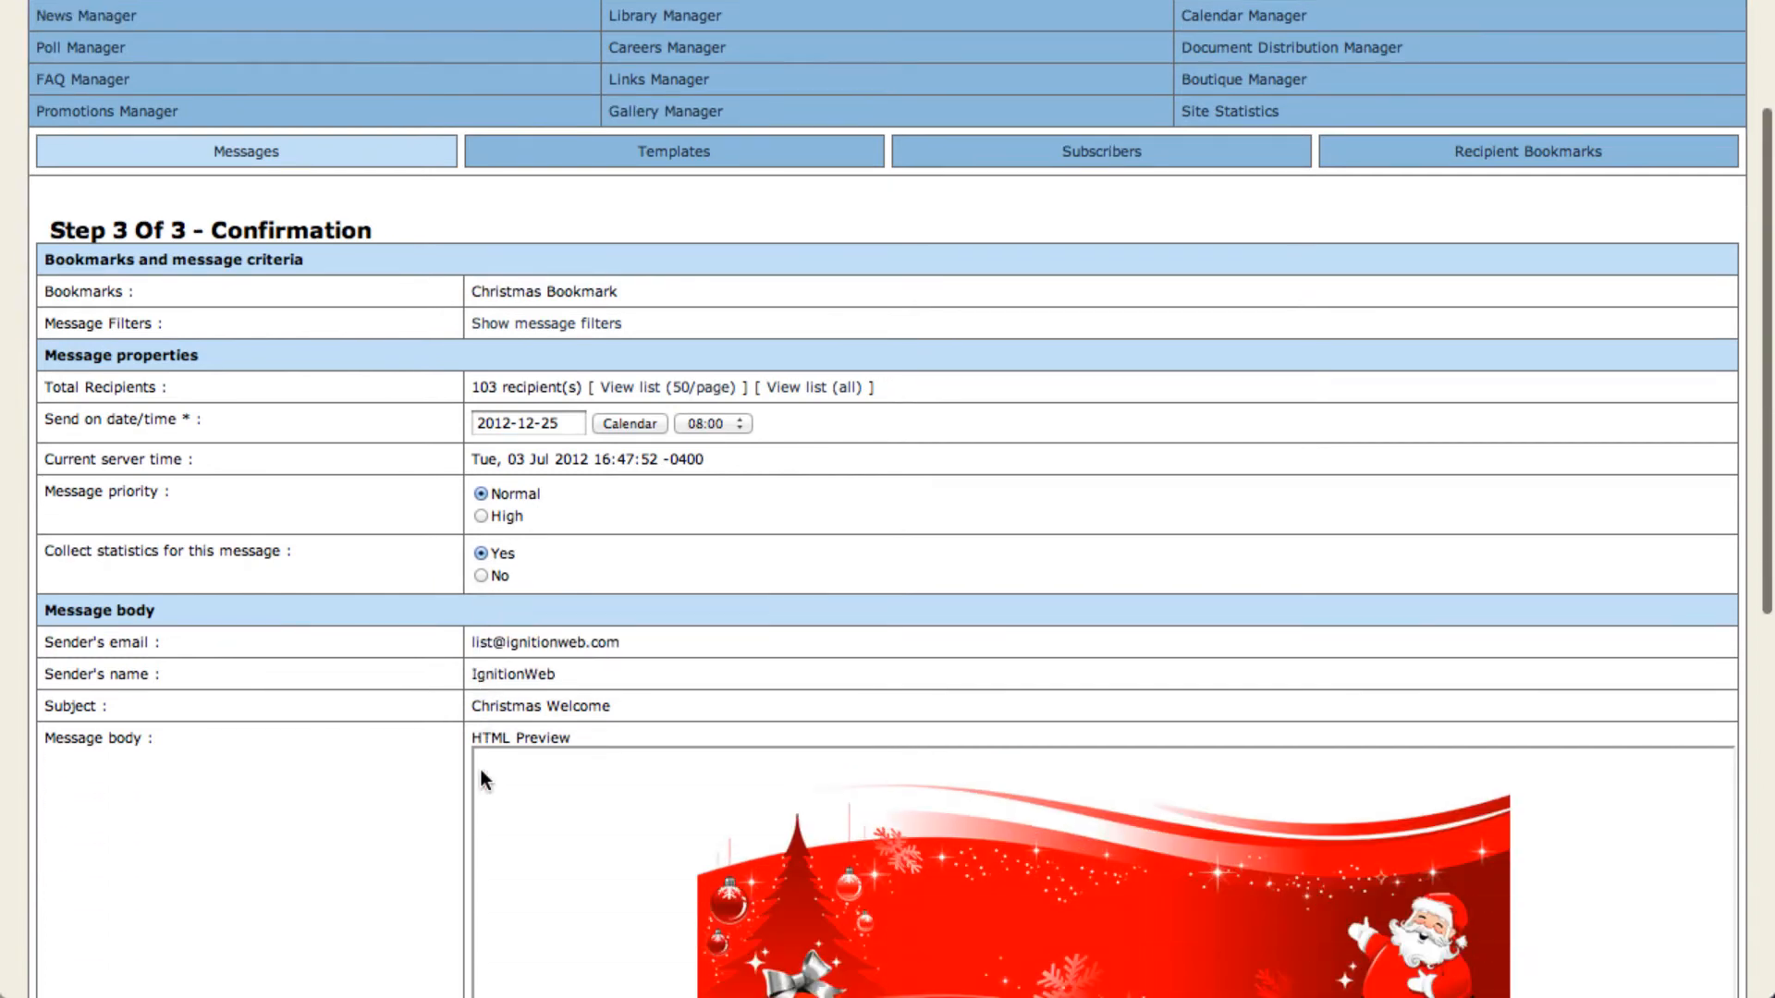
pyautogui.scroll(-5, 447, 789)
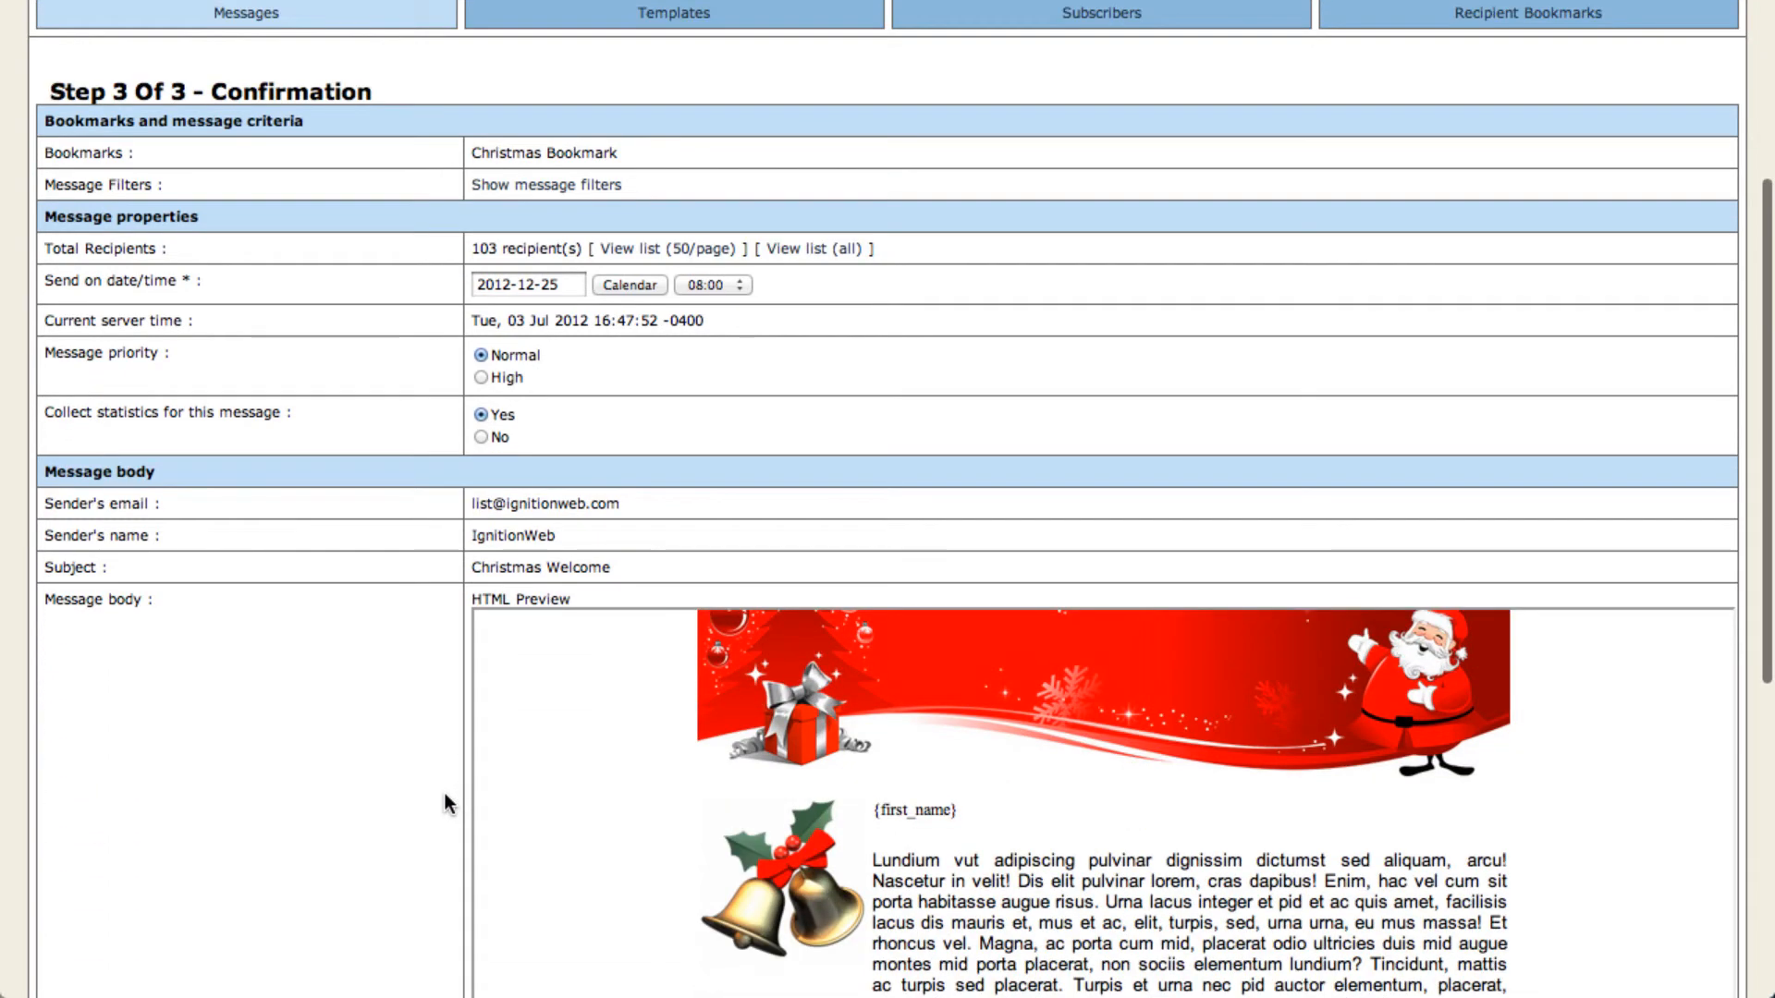
pyautogui.scroll(-3, 544, 743)
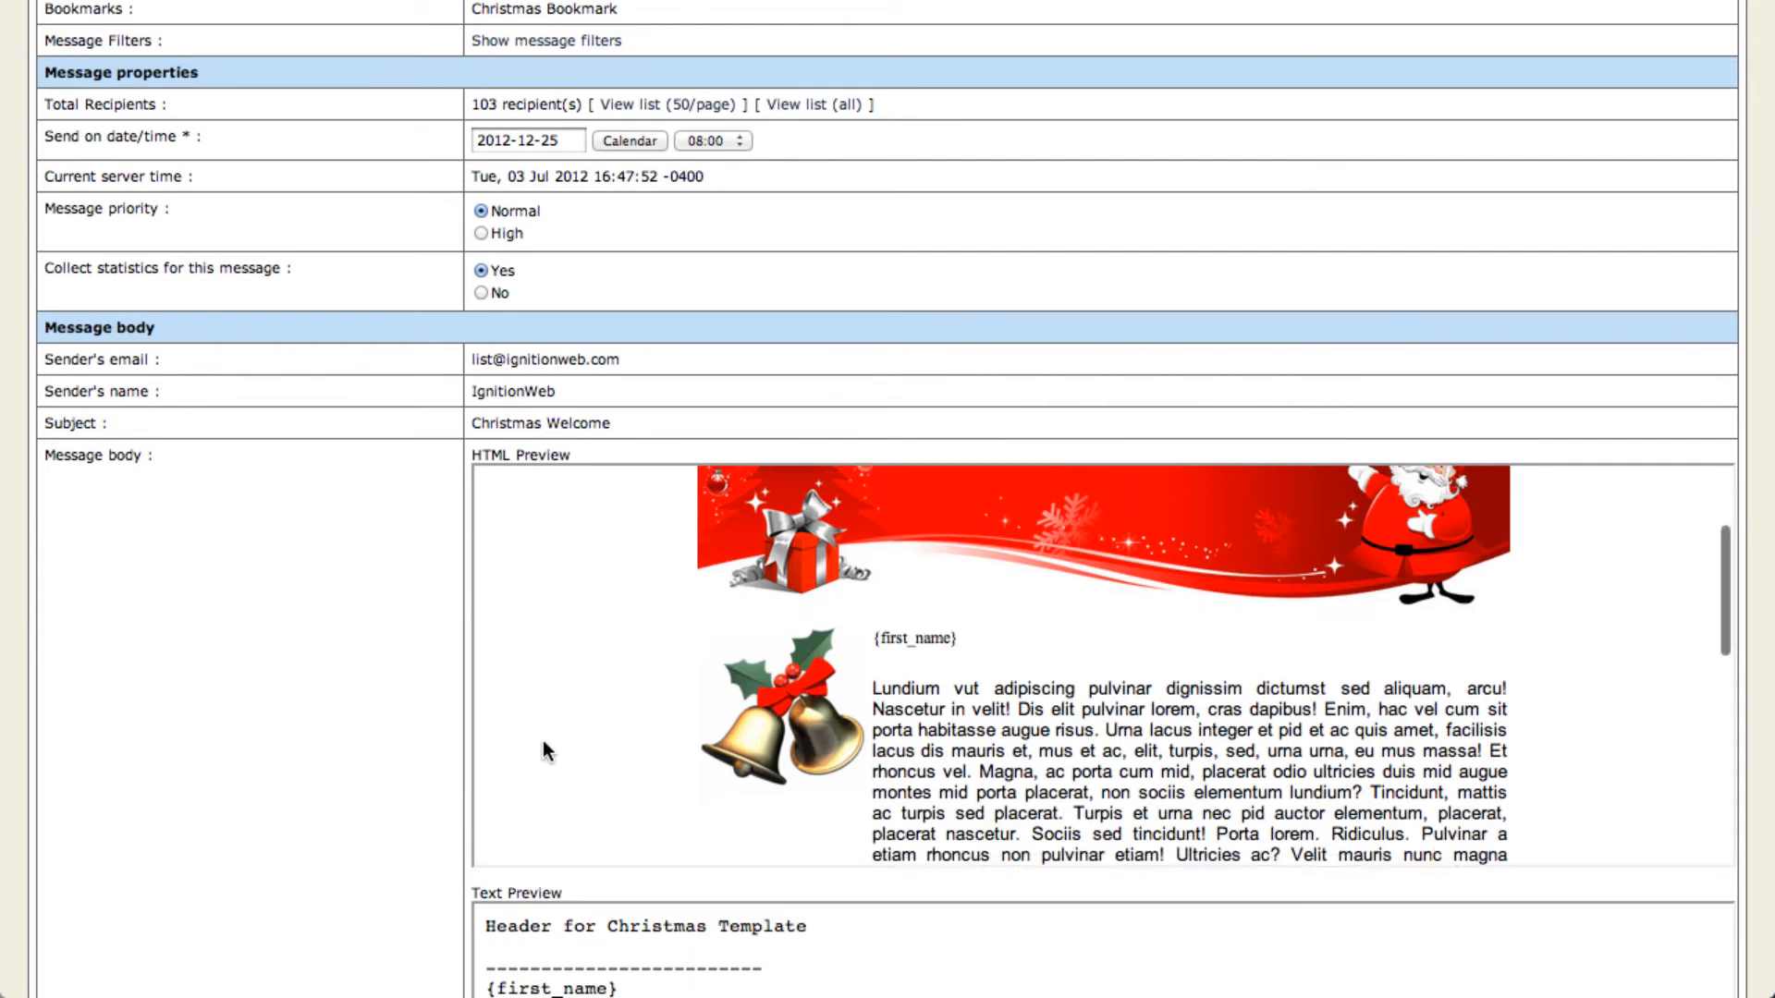
pyautogui.scroll(-6, 543, 742)
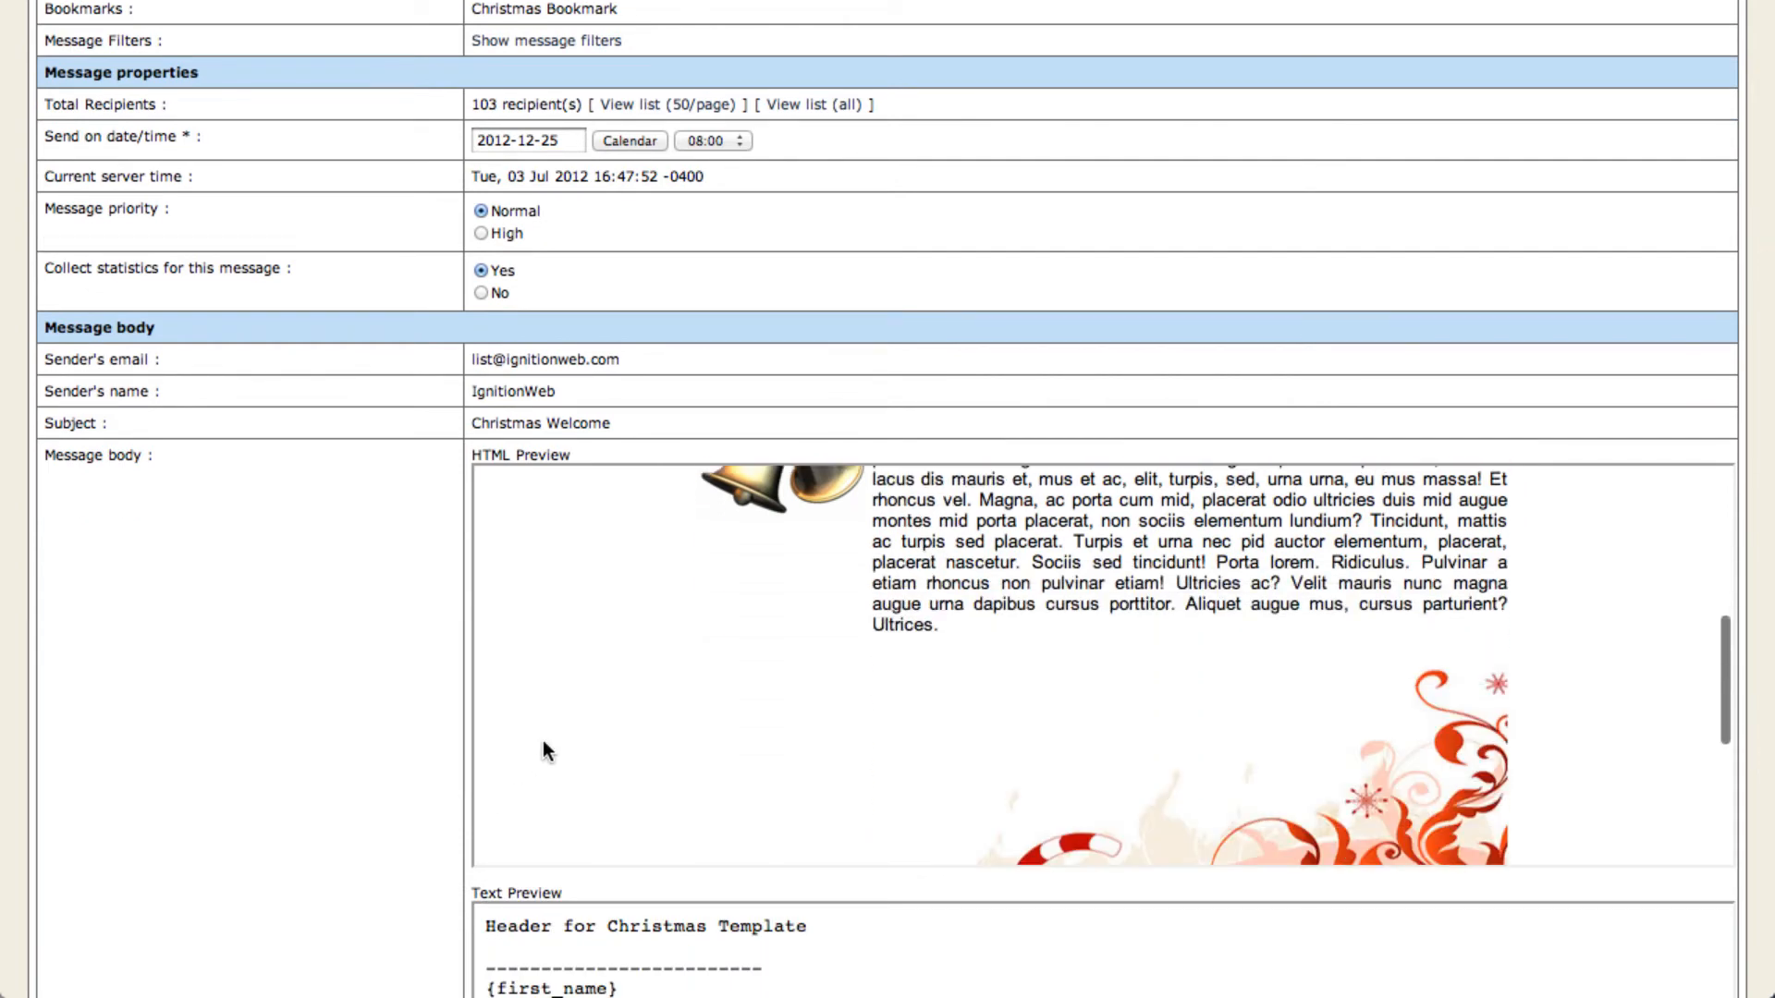
pyautogui.scroll(-3, 542, 740)
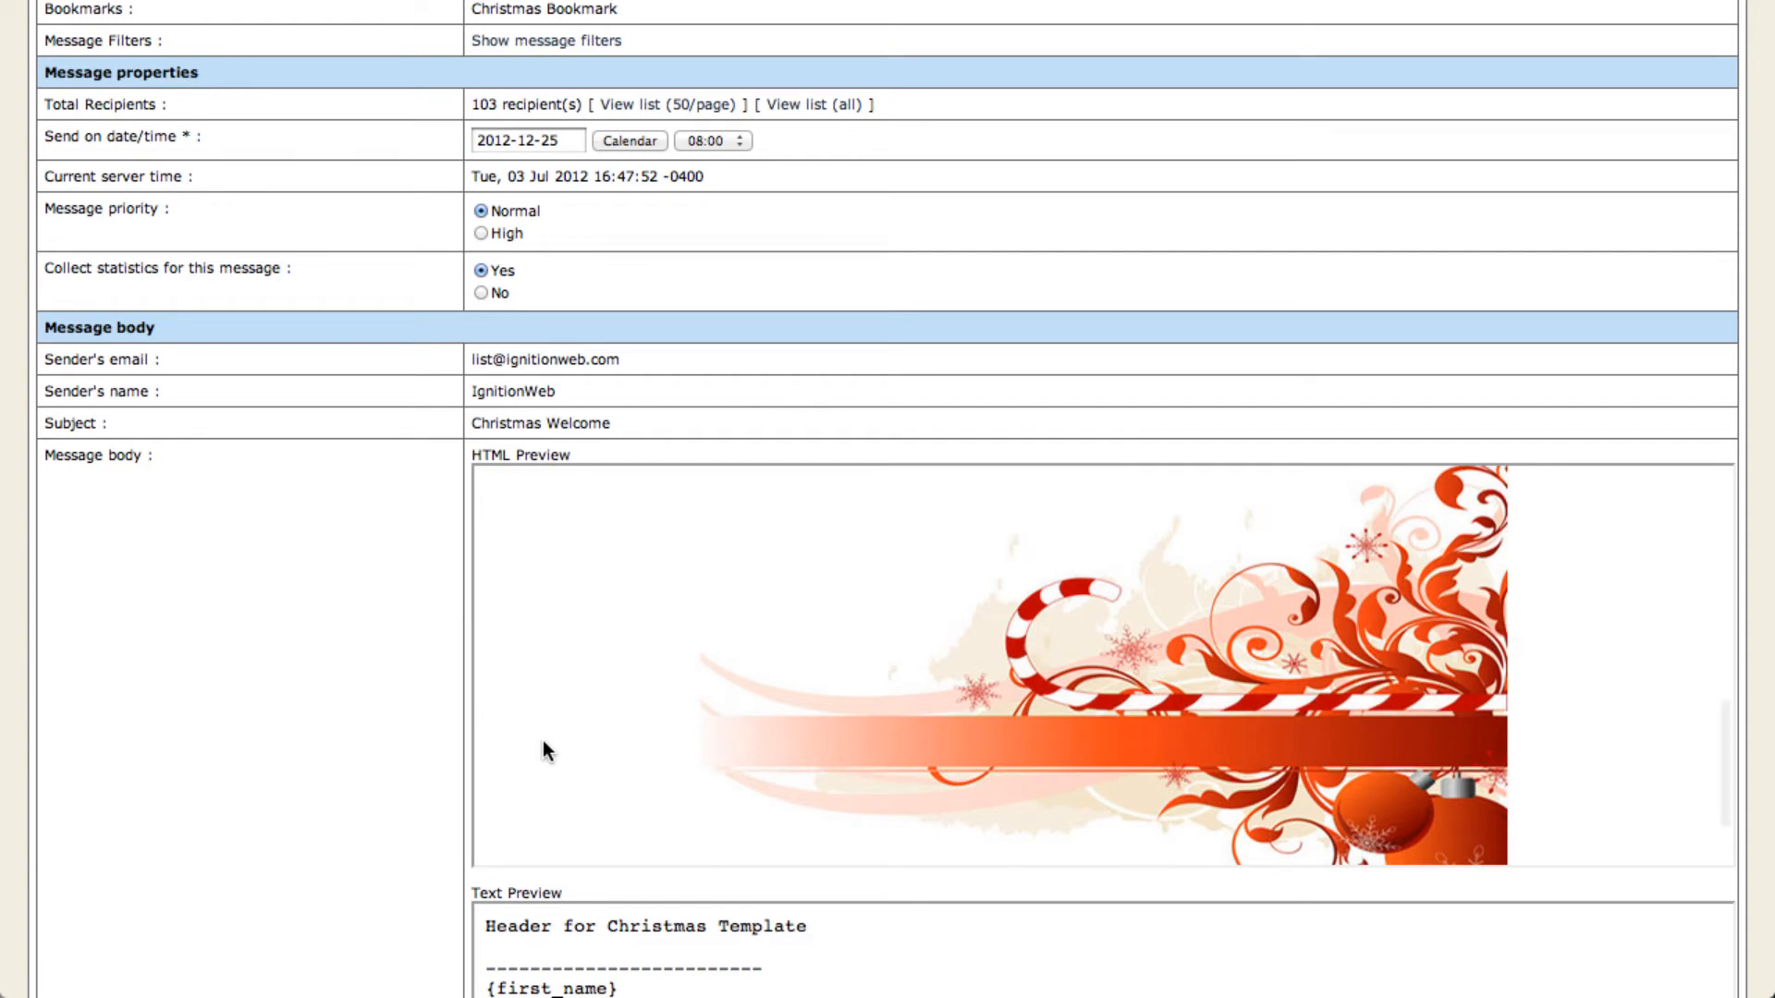
pyautogui.scroll(-5, 415, 716)
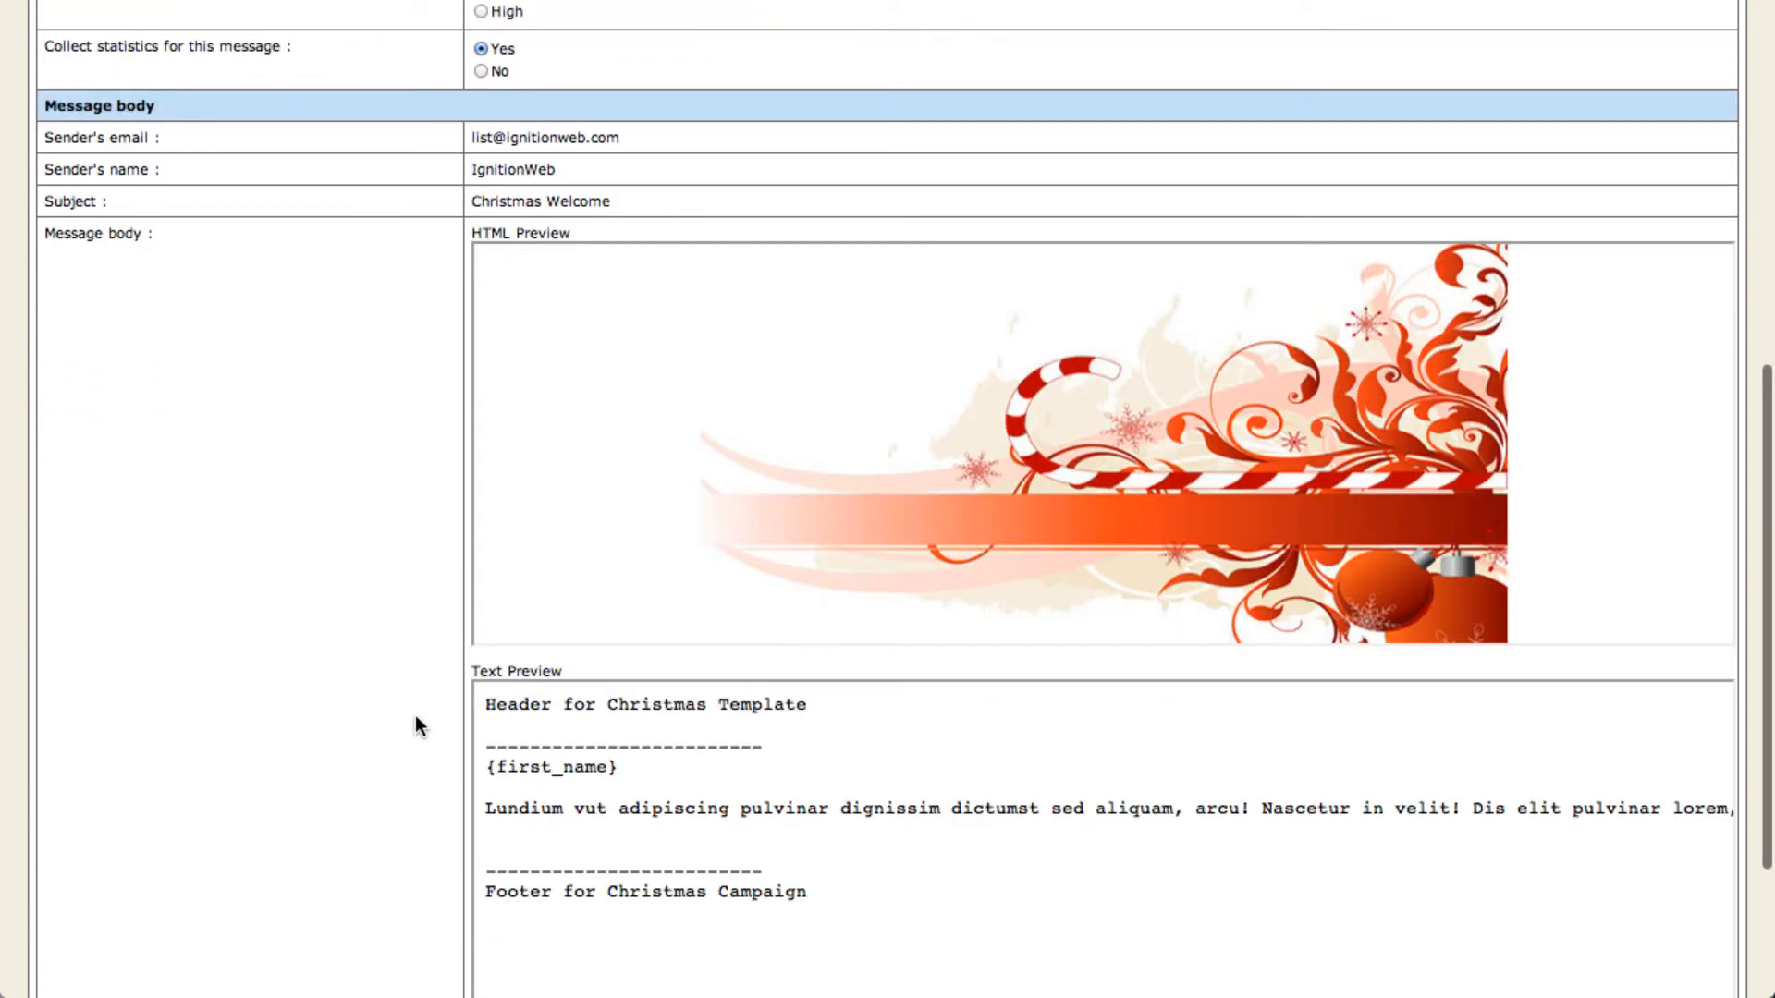
pyautogui.scroll(-3, 415, 717)
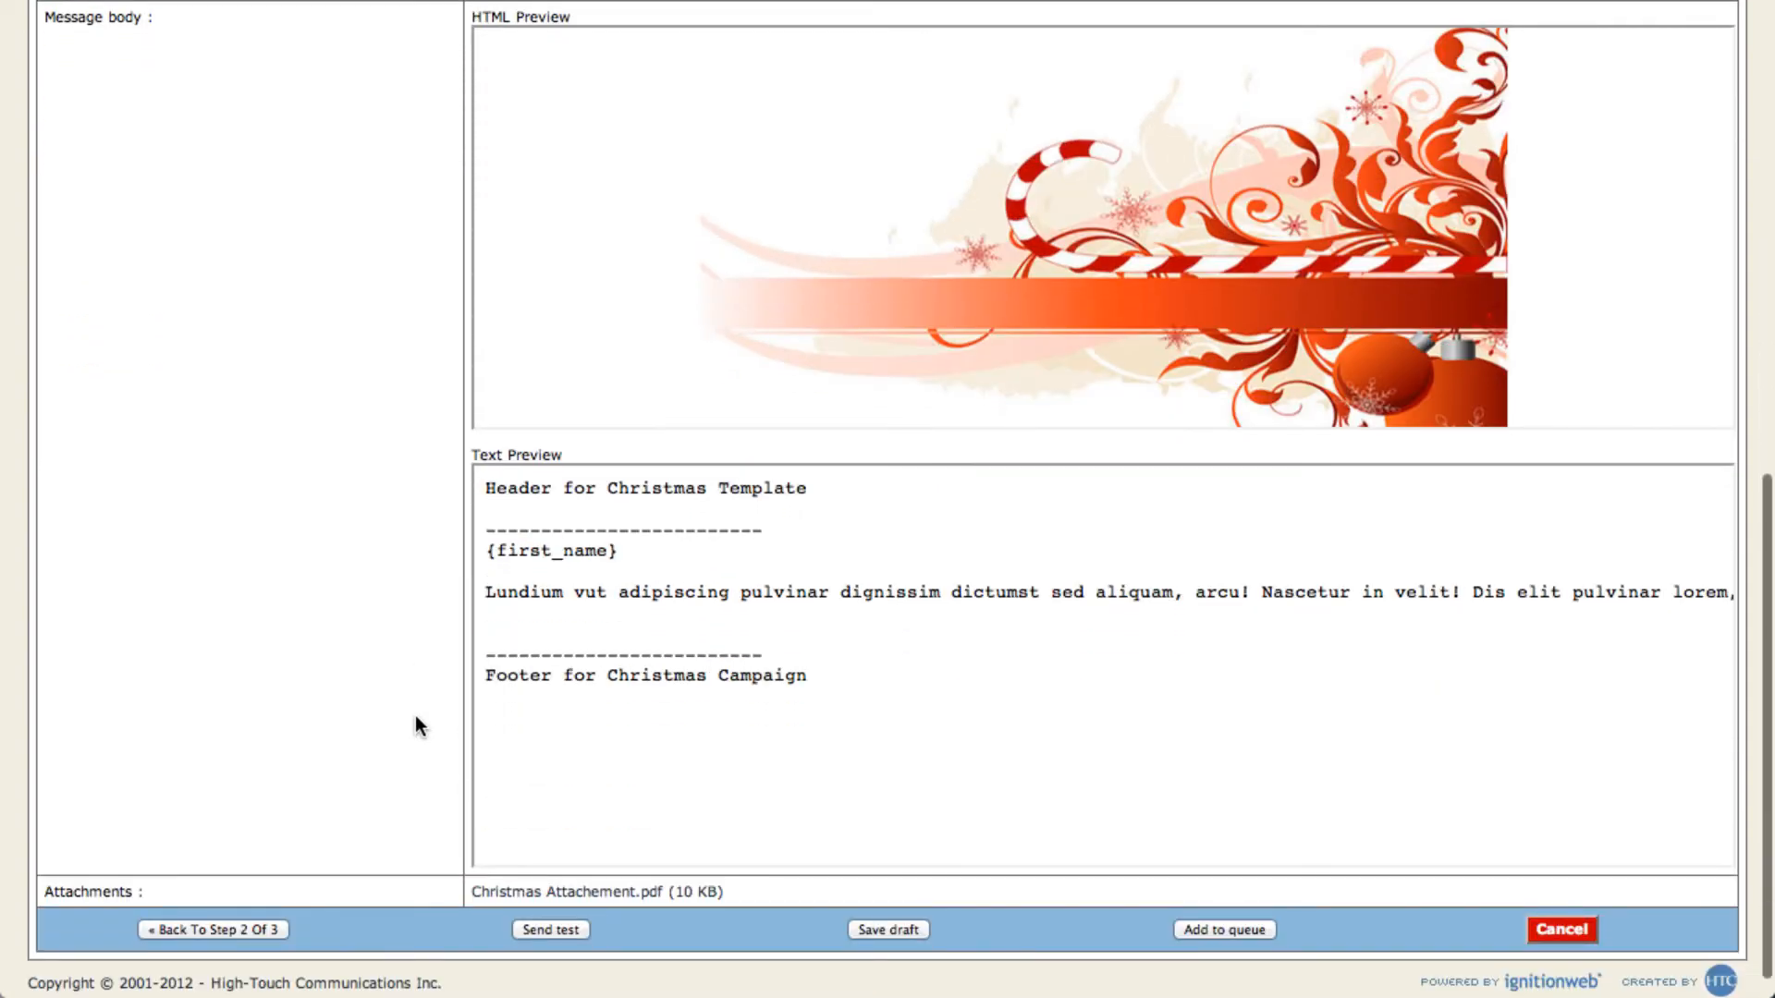
# Send a test message to the prefilled recipient profile and add the Christmas Welcome message to the queue
pyautogui.click(539, 929)
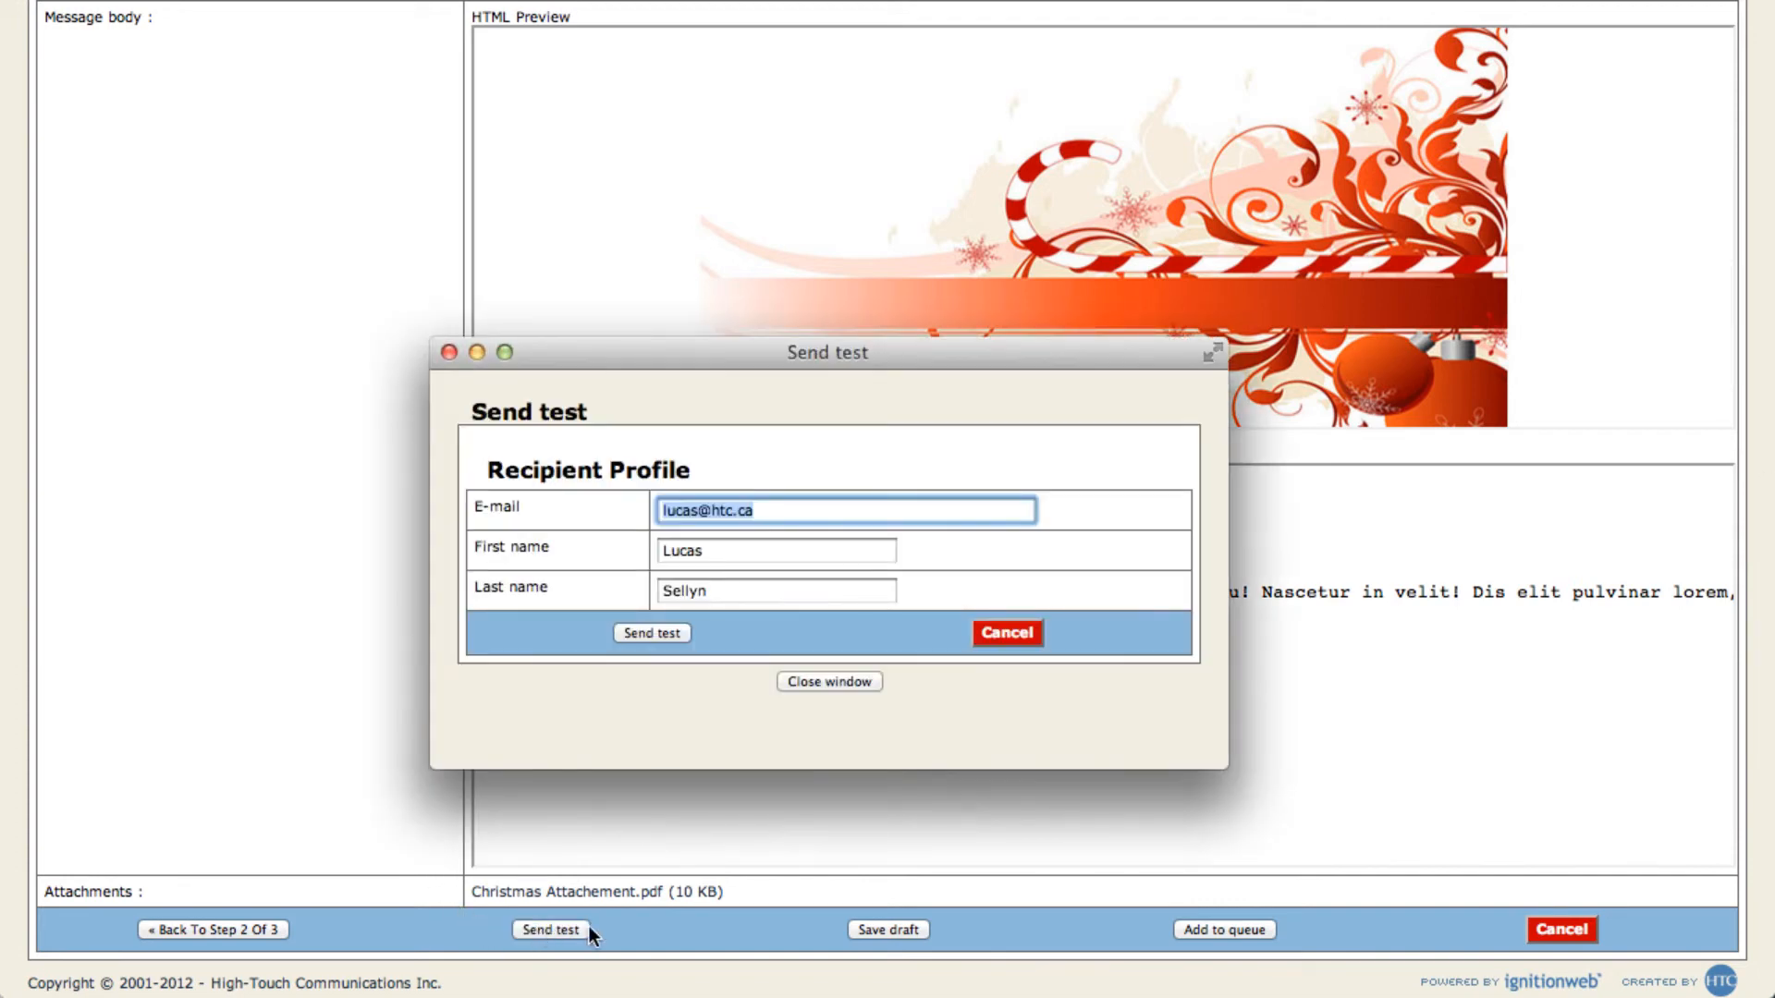
pyautogui.click(662, 642)
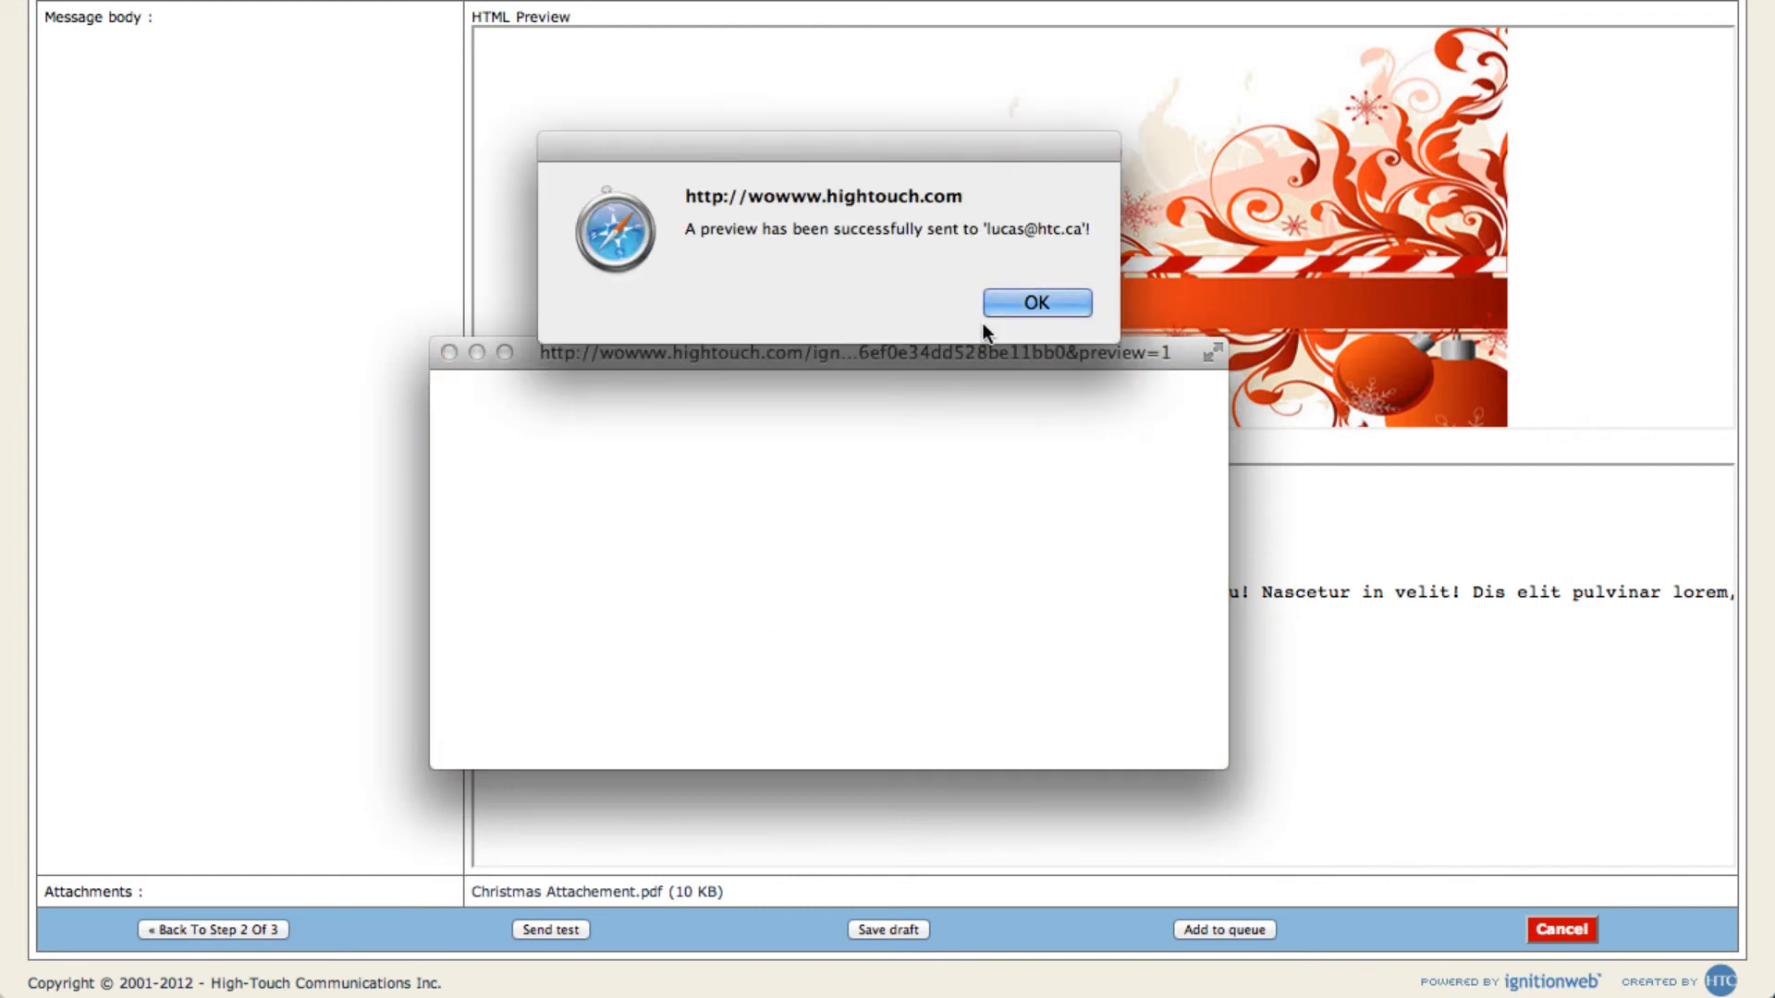
pyautogui.click(1012, 305)
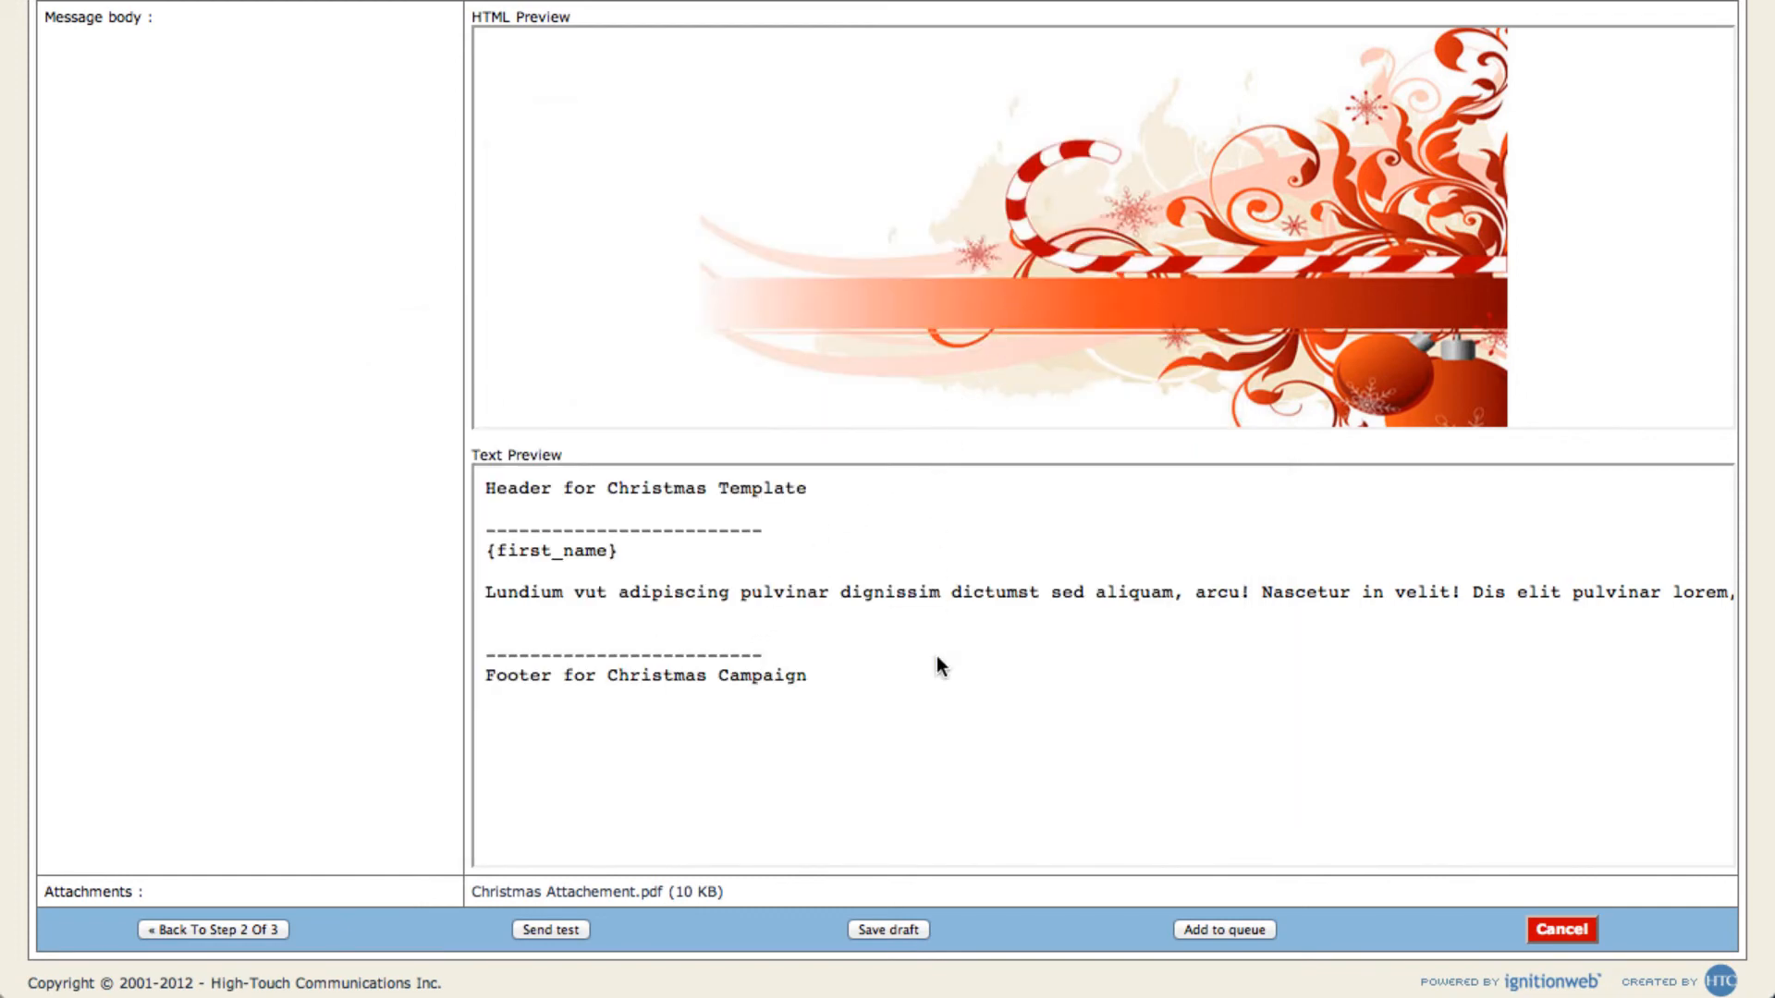
pyautogui.click(1205, 933)
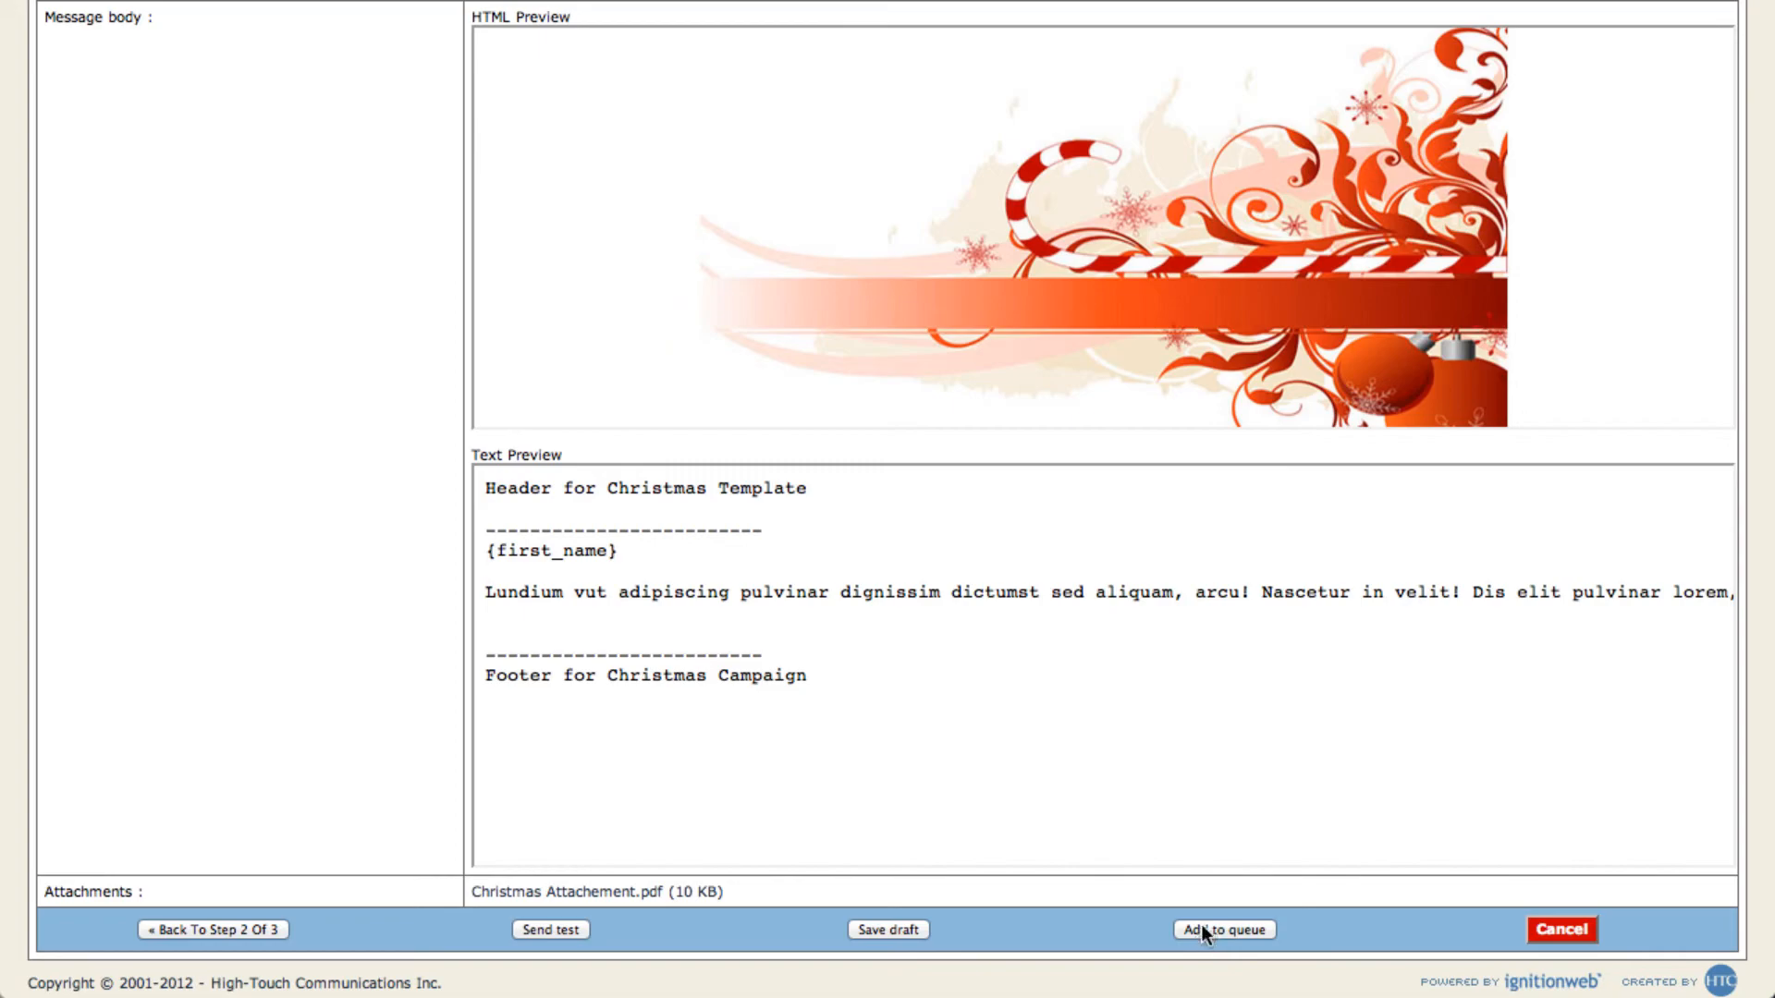